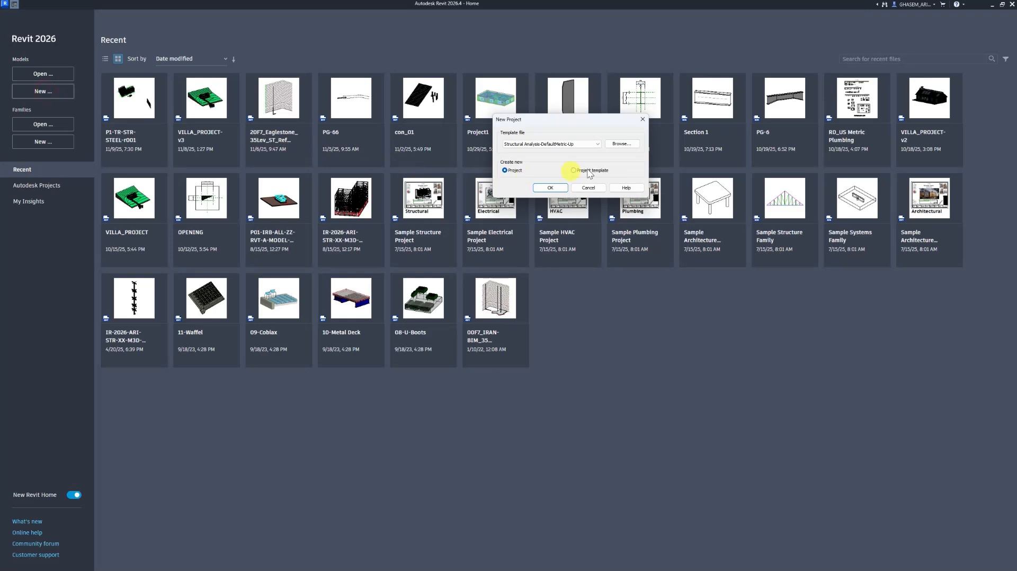
# Create a new project from the Systems-Default_Metric.rte template.
pyautogui.click(620, 144)
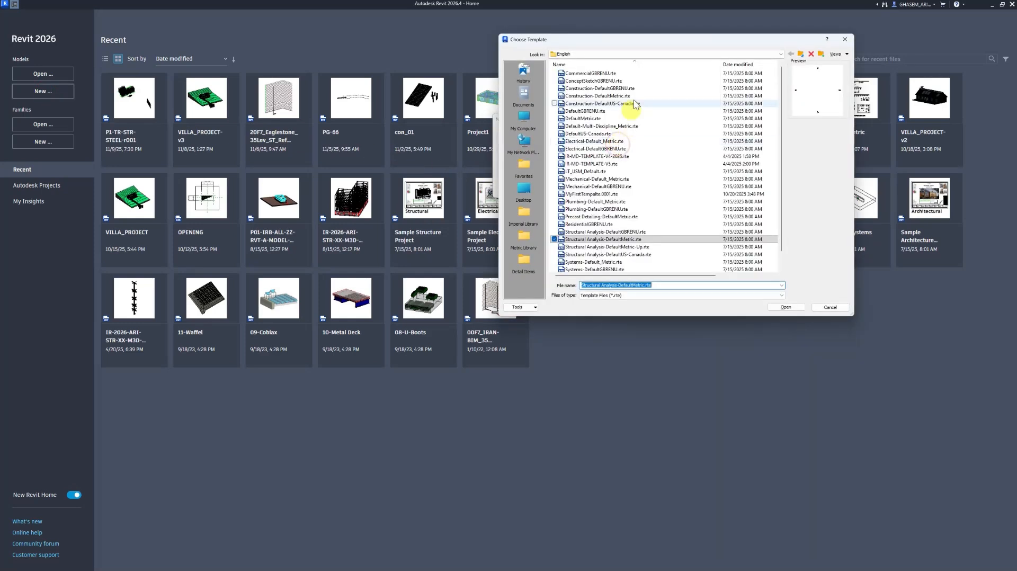
pyautogui.scroll(-1, 576, 125)
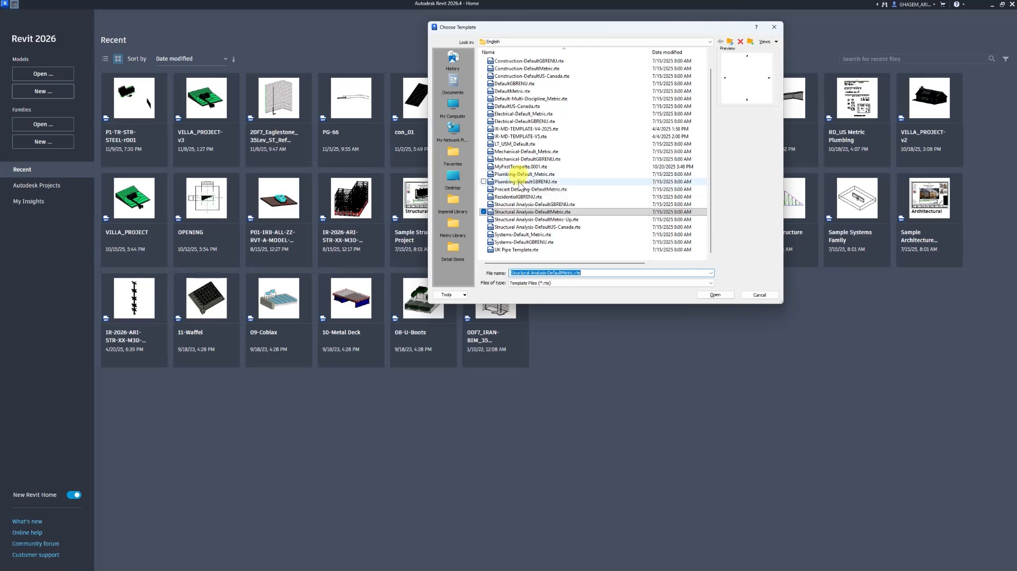
pyautogui.click(525, 235)
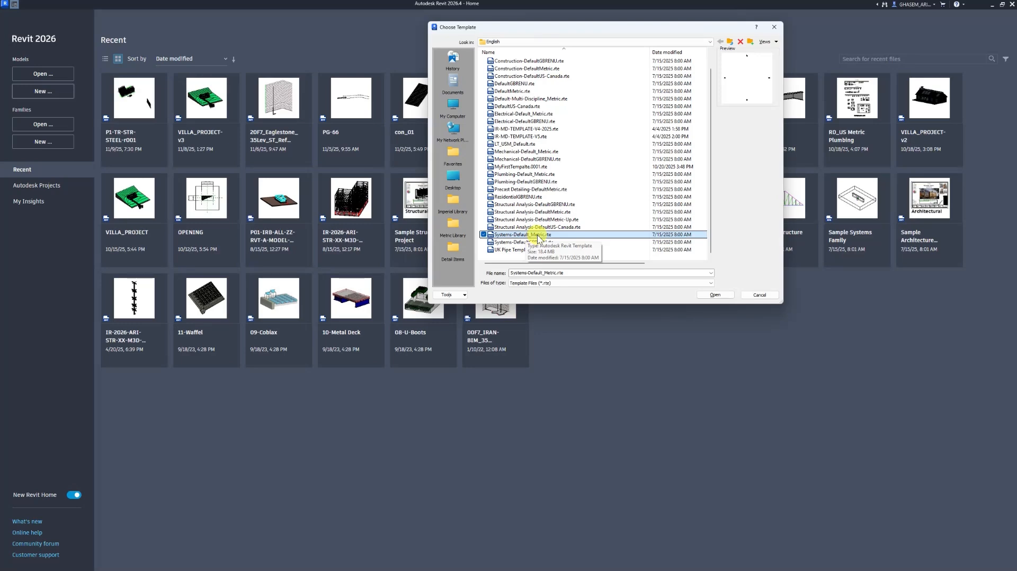
pyautogui.click(712, 295)
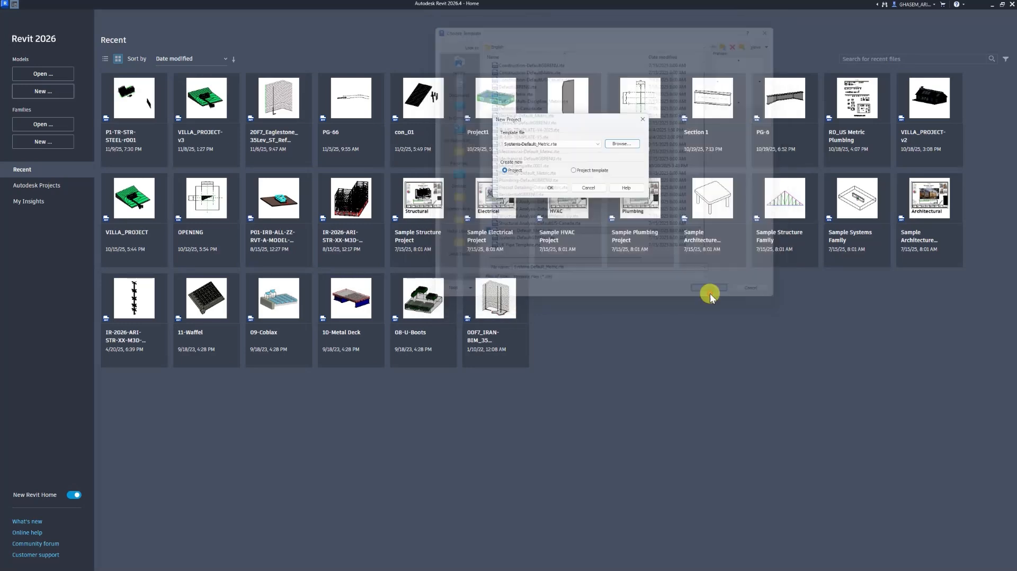
pyautogui.click(549, 188)
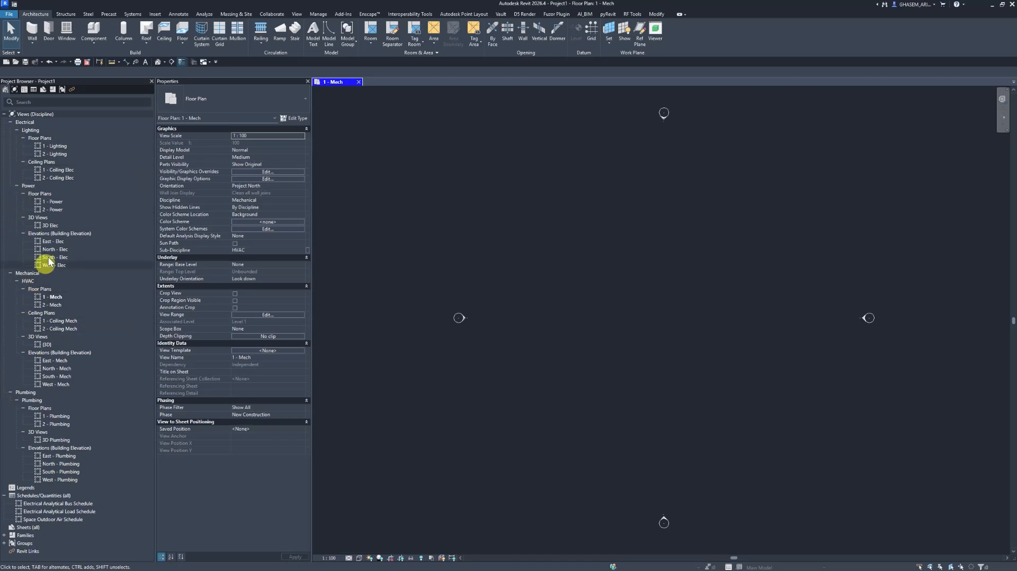
# Collapse the Electrical views and open the North - Plumbing building elevation.
pyautogui.click(10, 122)
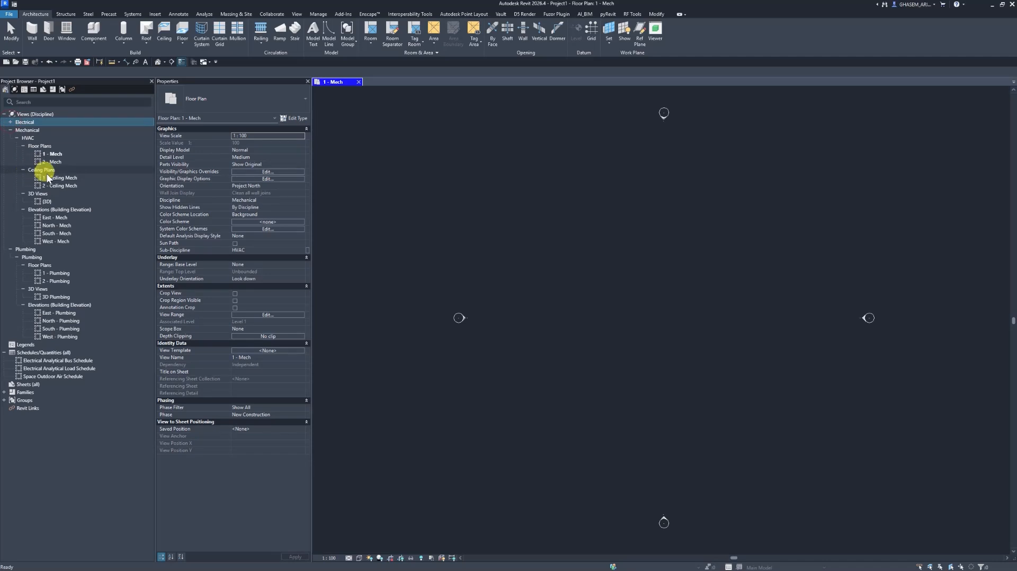
pyautogui.doubleClick(70, 321)
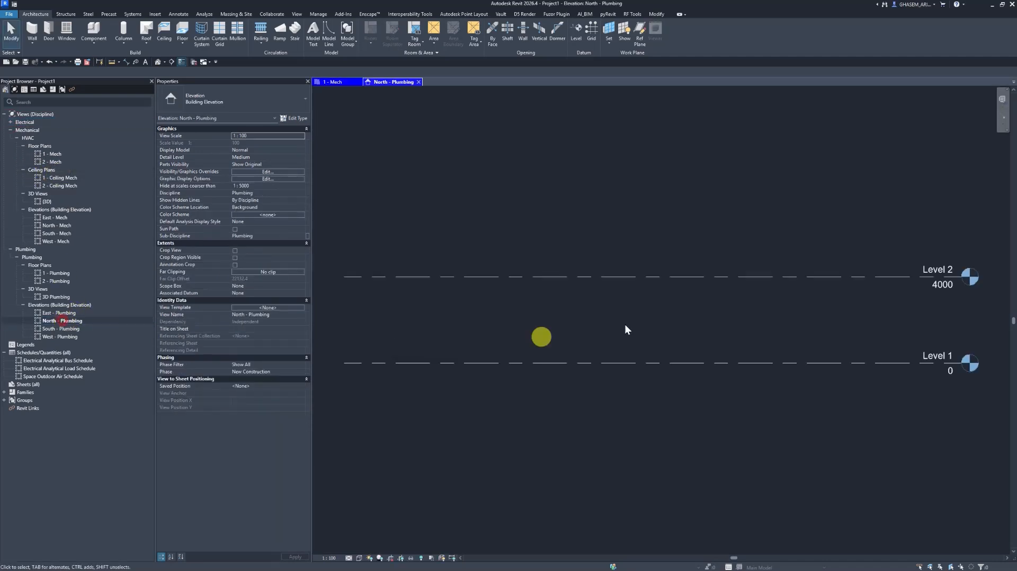
pyautogui.moveTo(711, 335); pyautogui.dragTo(689, 327, button='middle')
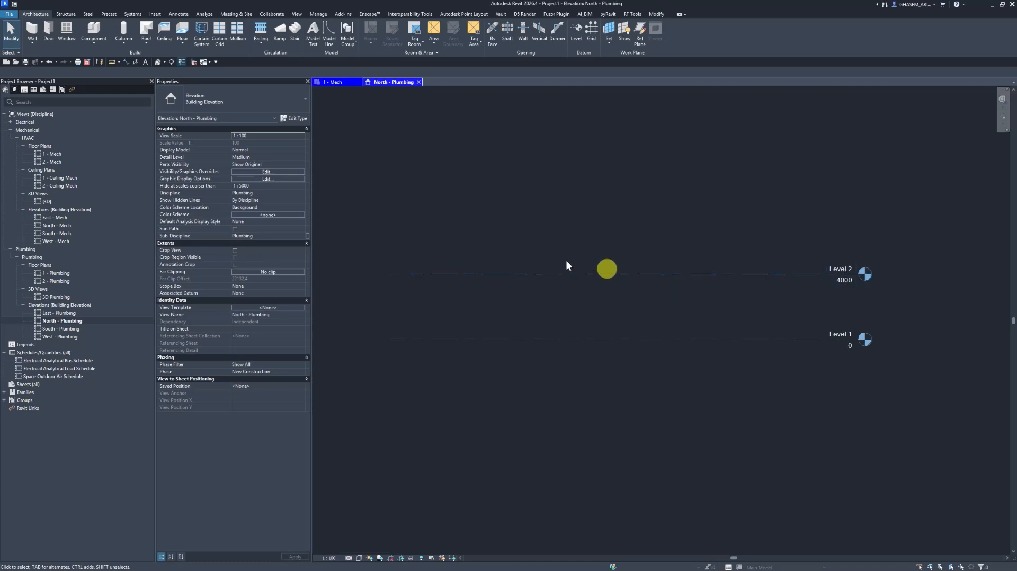
# Link the Revit model ARC-Project-26061400-v3.rvt with Auto - Internal Origin to Internal Origin positioning.
pyautogui.click(154, 14)
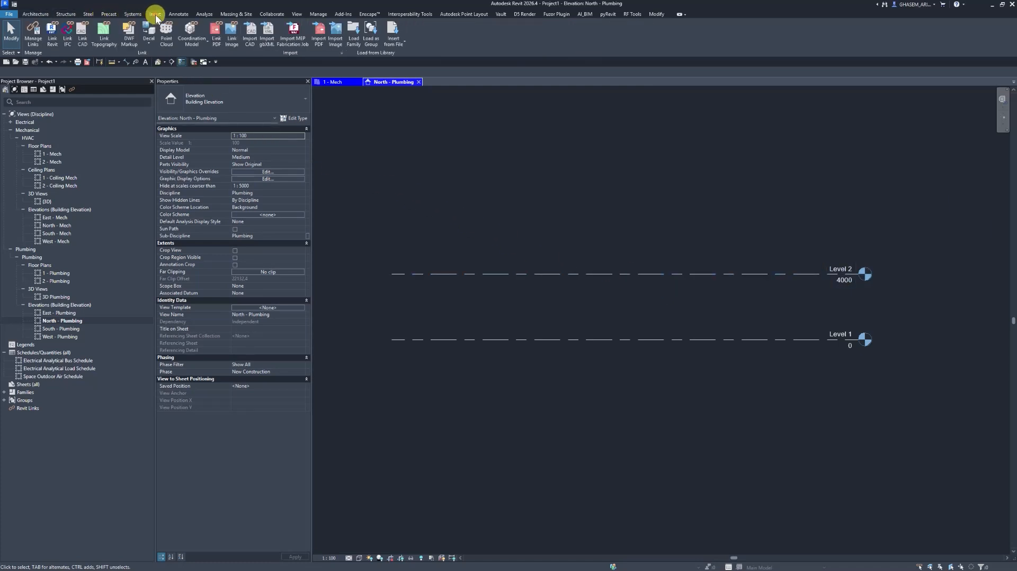
pyautogui.click(53, 43)
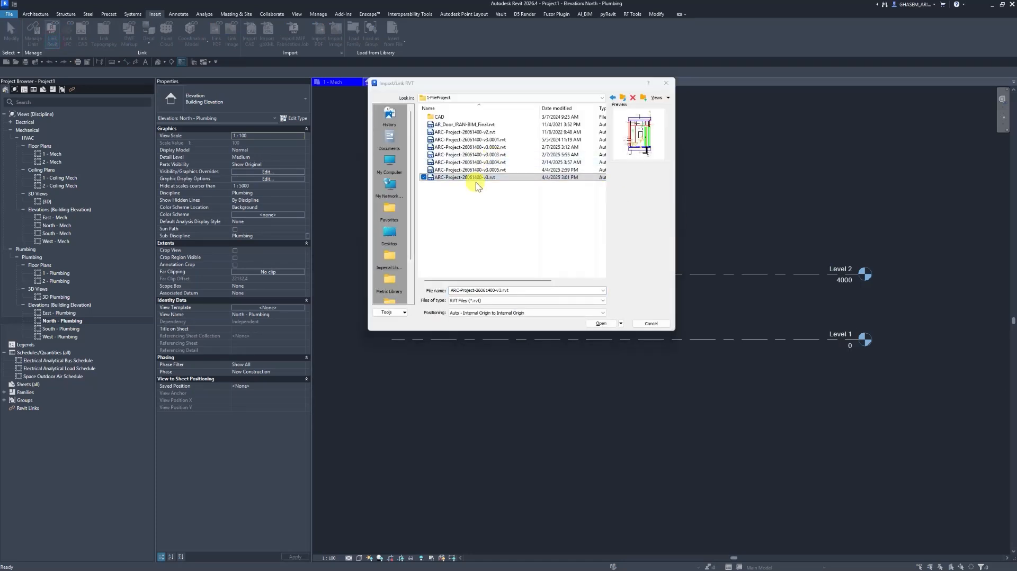
pyautogui.click(597, 328)
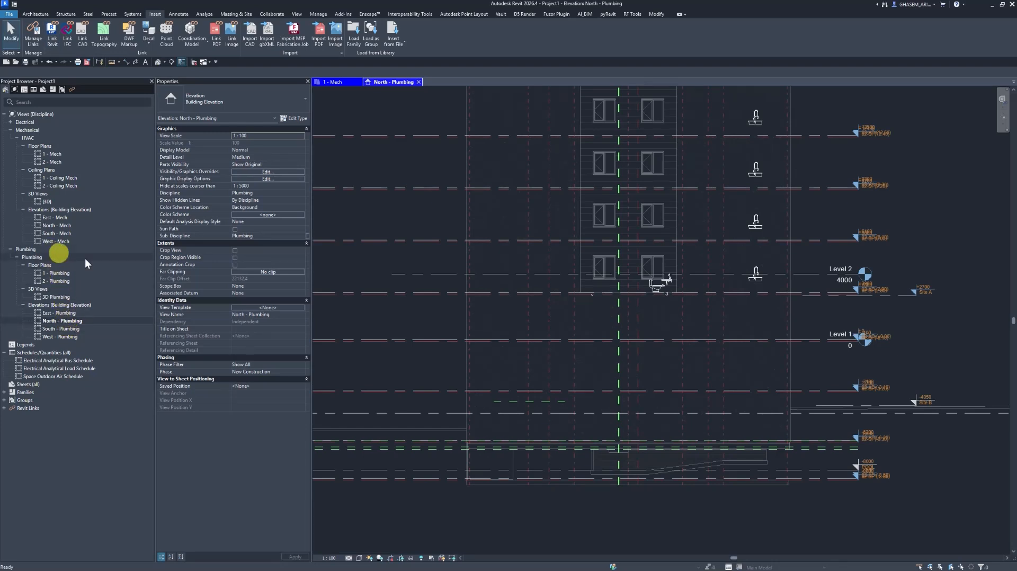
# Pull the Level 1 and Level 2 heads clear of the linked model and delete both levels with their associated views.
pyautogui.scroll(-3, 583, 279)
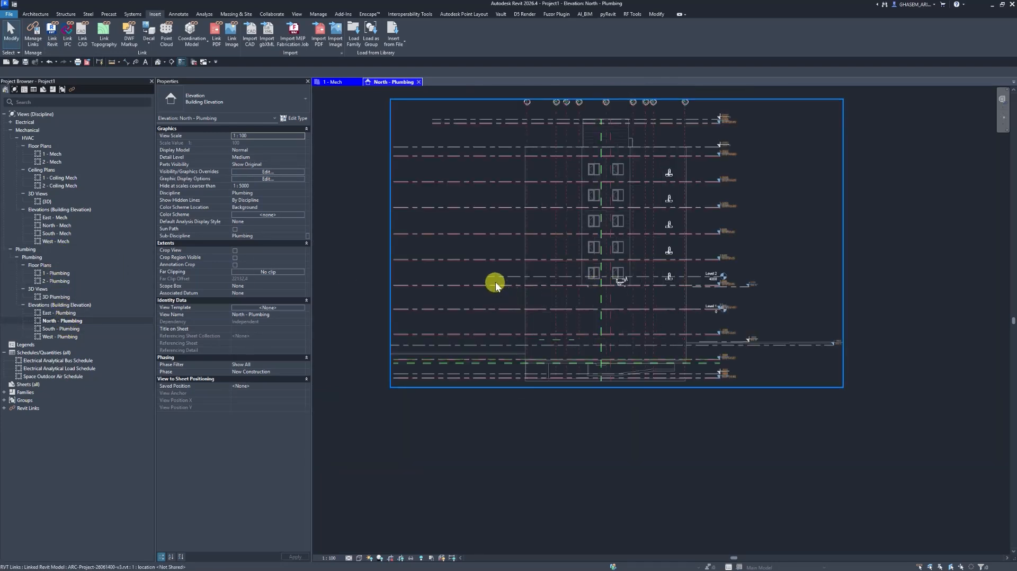
pyautogui.click(496, 281)
pyautogui.moveTo(722, 278); pyautogui.dragTo(894, 276)
pyautogui.moveTo(881, 324); pyautogui.dragTo(828, 314, button='middle')
pyautogui.click(844, 331)
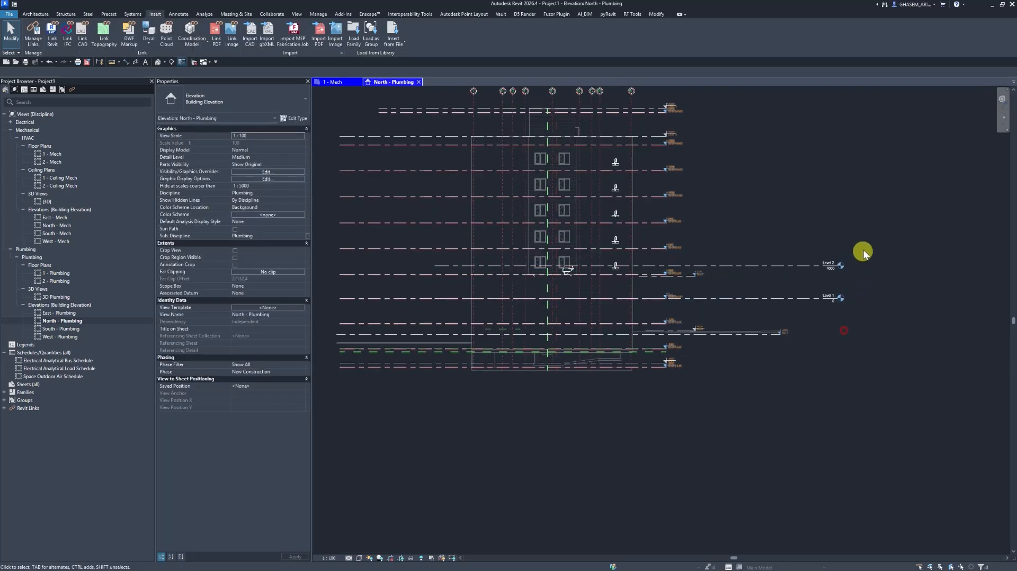
pyautogui.moveTo(821, 311); pyautogui.dragTo(821, 313)
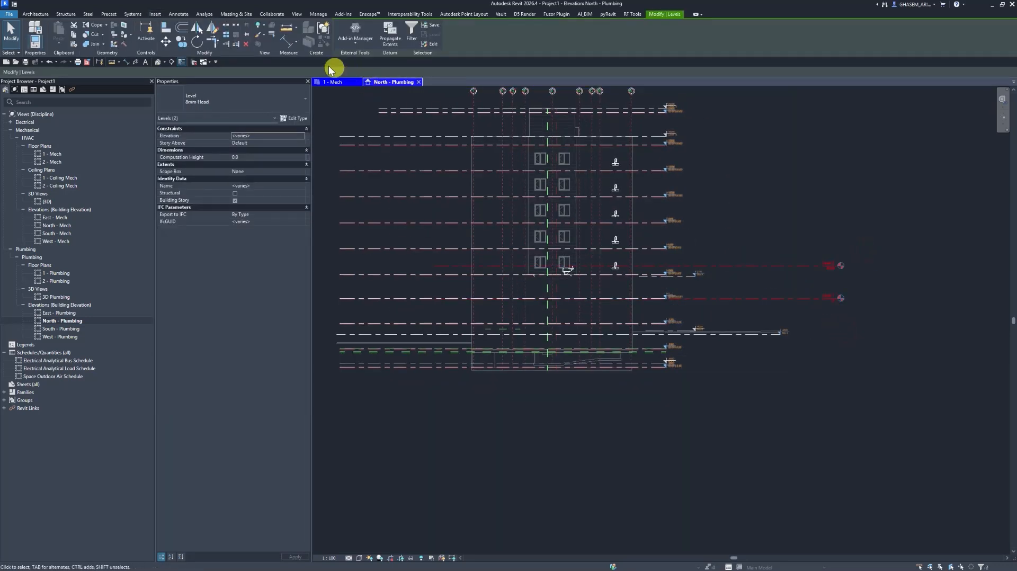
pyautogui.click(248, 45)
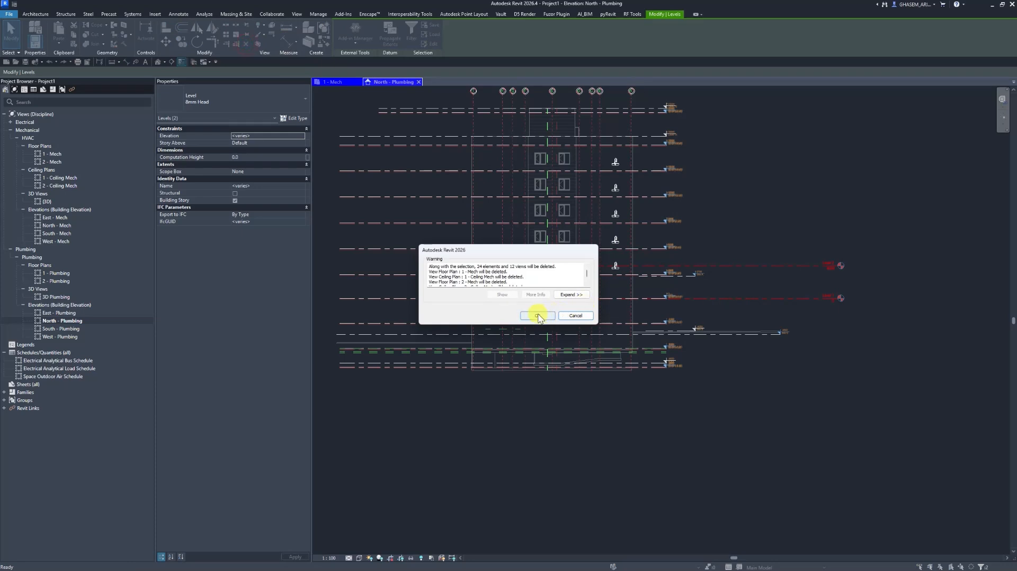
pyautogui.click(537, 316)
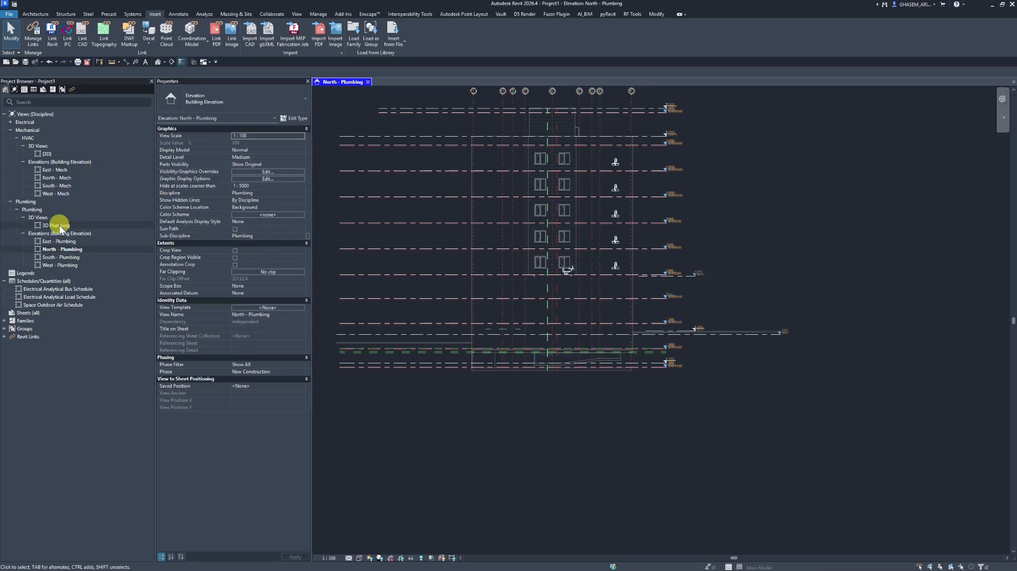
# Examine the level lines, names and elevations of the linked architectural model in the North - Plumbing elevation.
pyautogui.moveTo(644, 354); pyautogui.dragTo(718, 358, button='middle')
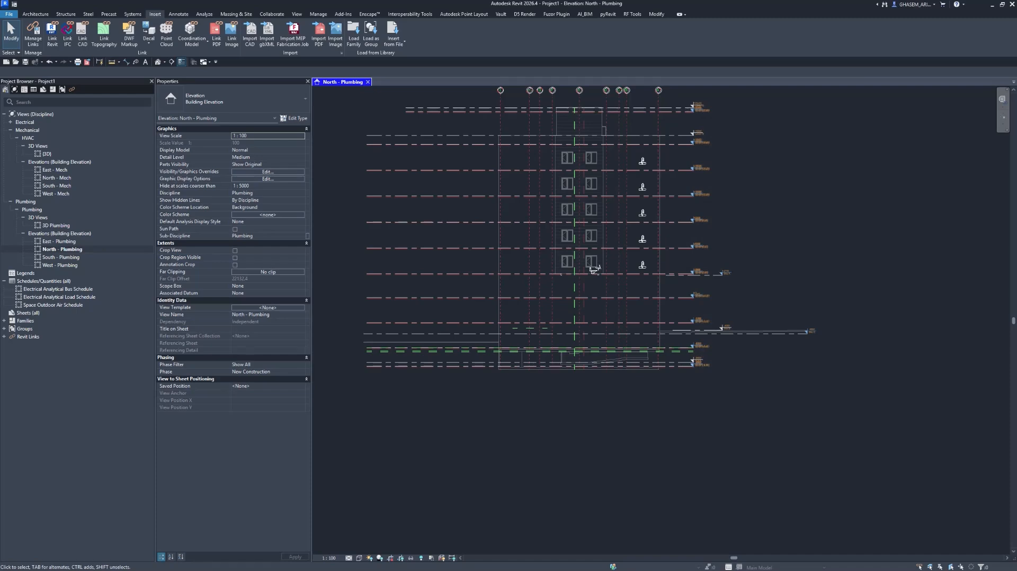
pyautogui.scroll(5, 665, 342)
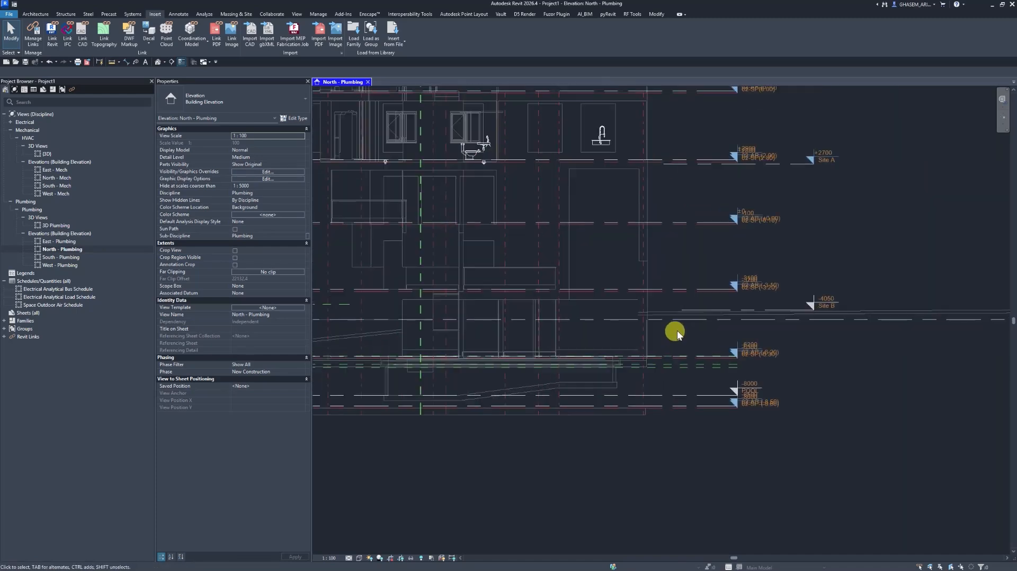
pyautogui.scroll(4, 738, 350)
pyautogui.moveTo(752, 328); pyautogui.dragTo(748, 390, button='middle')
pyautogui.scroll(1, 740, 328)
pyautogui.moveTo(735, 269); pyautogui.dragTo(730, 301, button='middle')
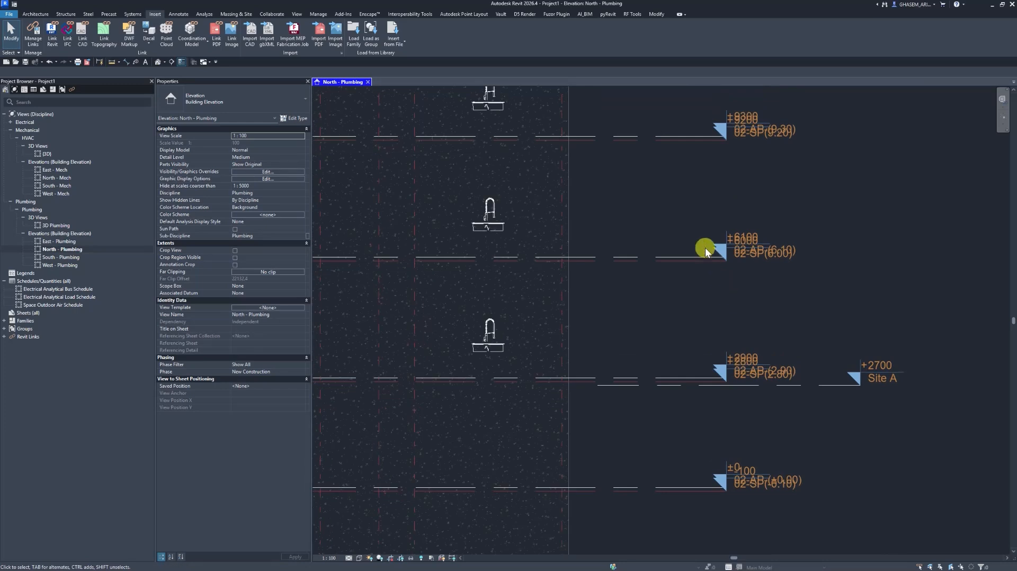
pyautogui.moveTo(704, 247); pyautogui.dragTo(700, 276, button='middle')
pyautogui.scroll(-4, 666, 177)
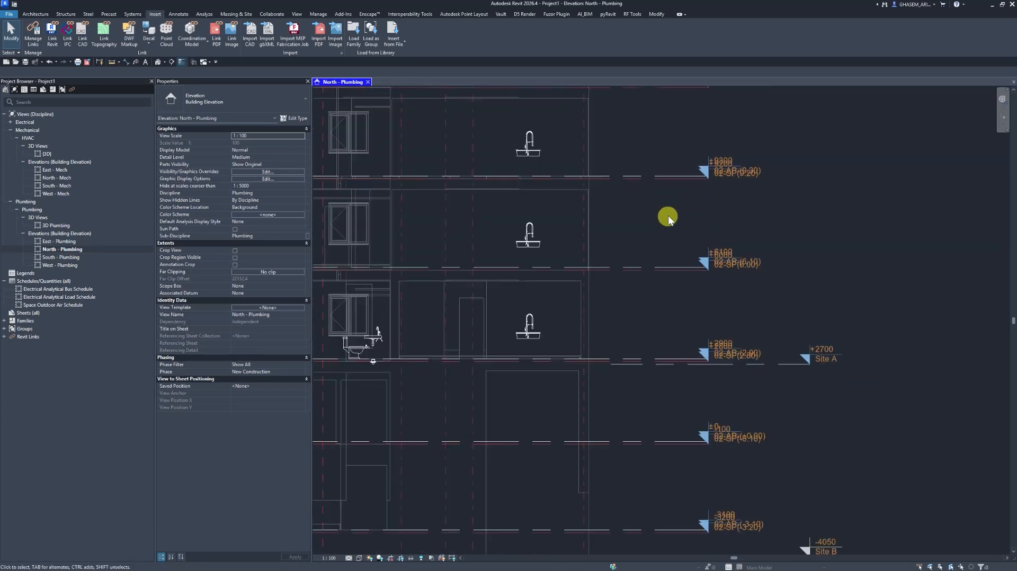
pyautogui.moveTo(672, 188); pyautogui.dragTo(674, 272, button='middle')
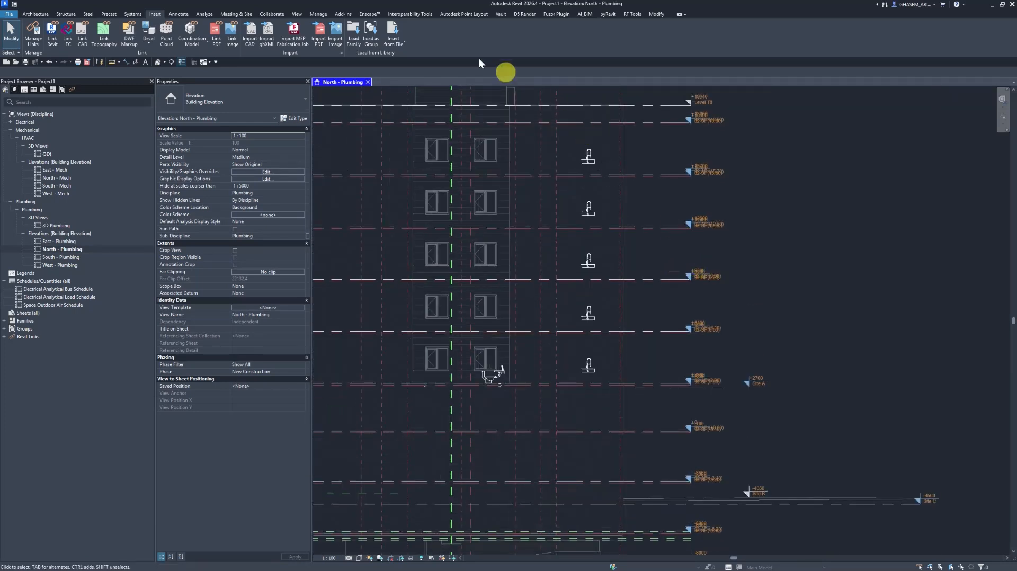
pyautogui.click(266, 14)
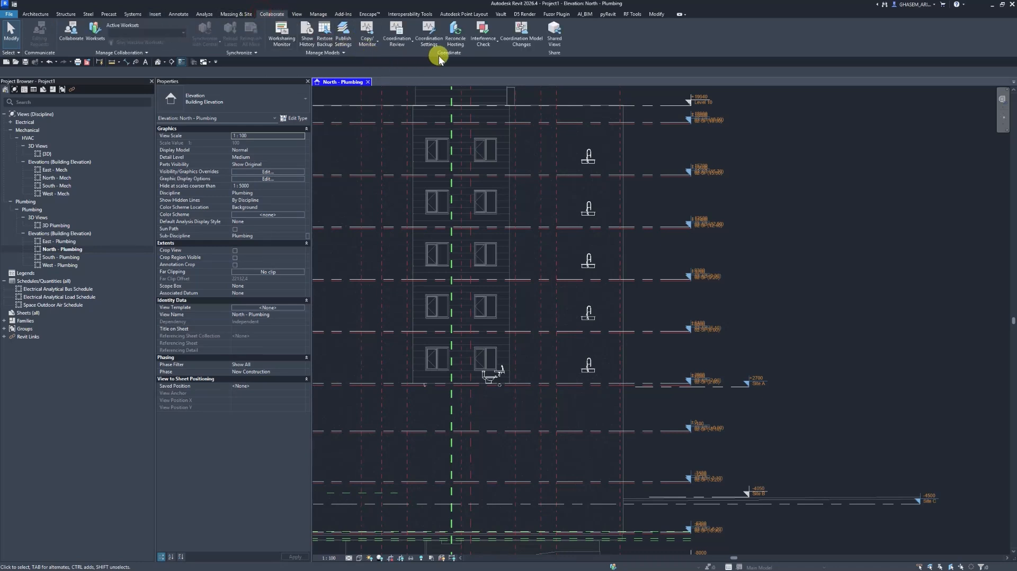
pyautogui.scroll(-2, 583, 156)
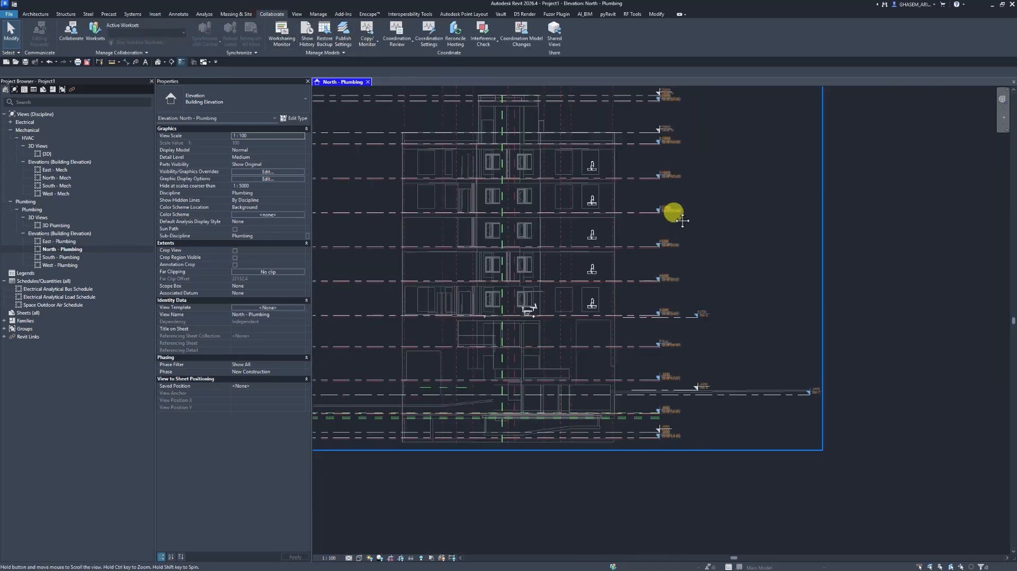
pyautogui.click(37, 15)
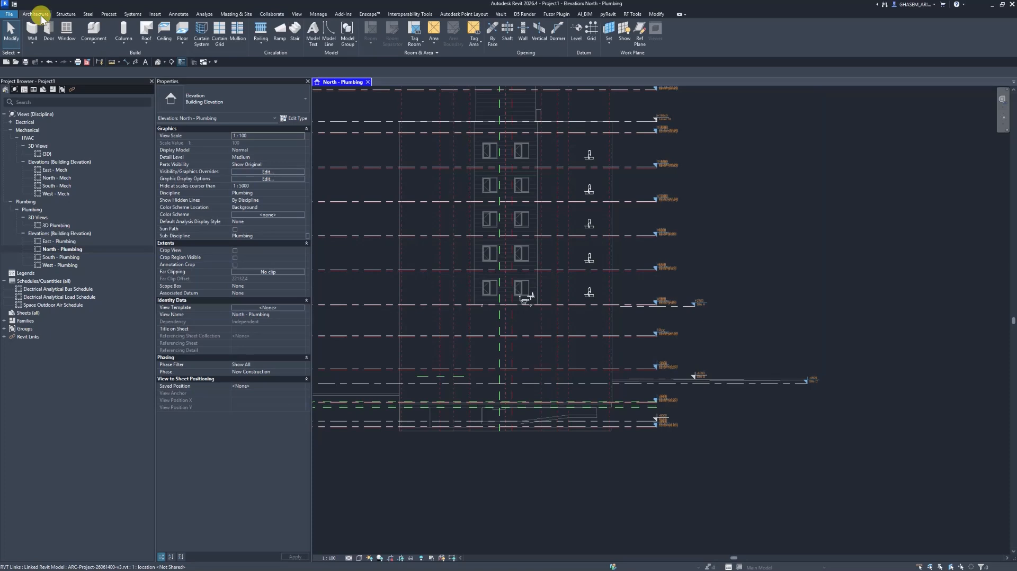
# Load the M_Level Head - Triangle.rfa family from the Annotations folder of the metric library.
pyautogui.click(155, 14)
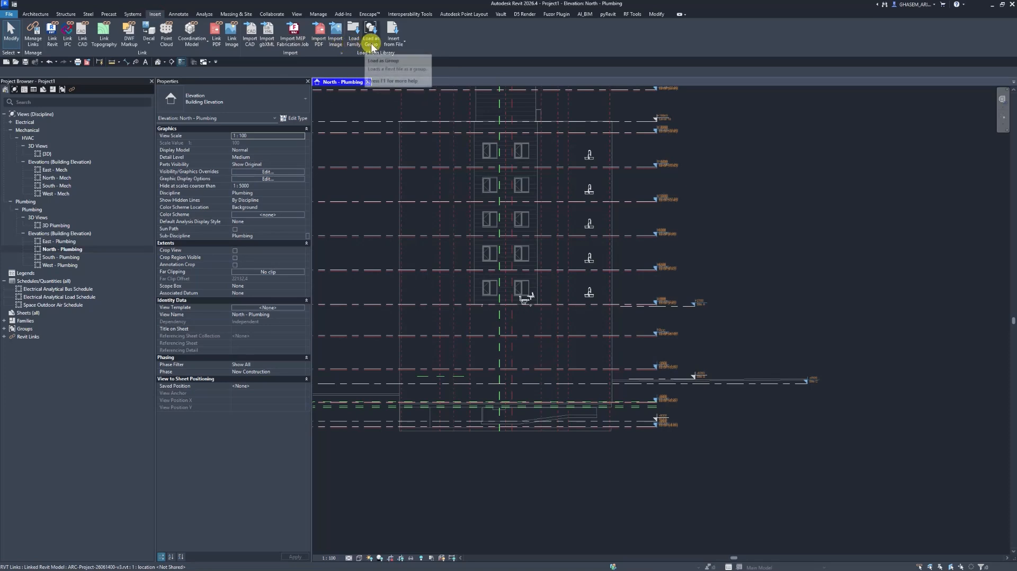
pyautogui.click(353, 35)
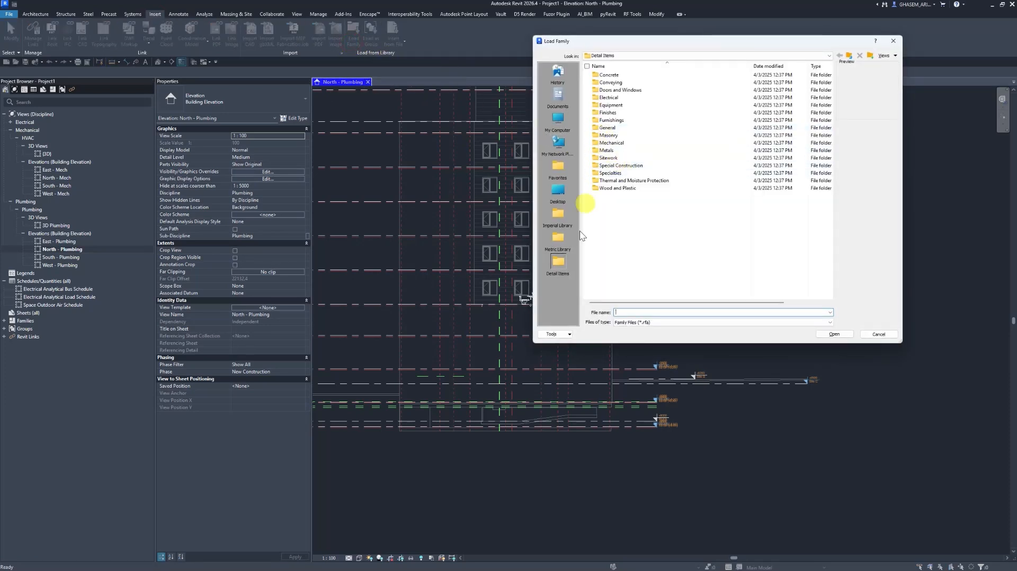
pyautogui.click(564, 246)
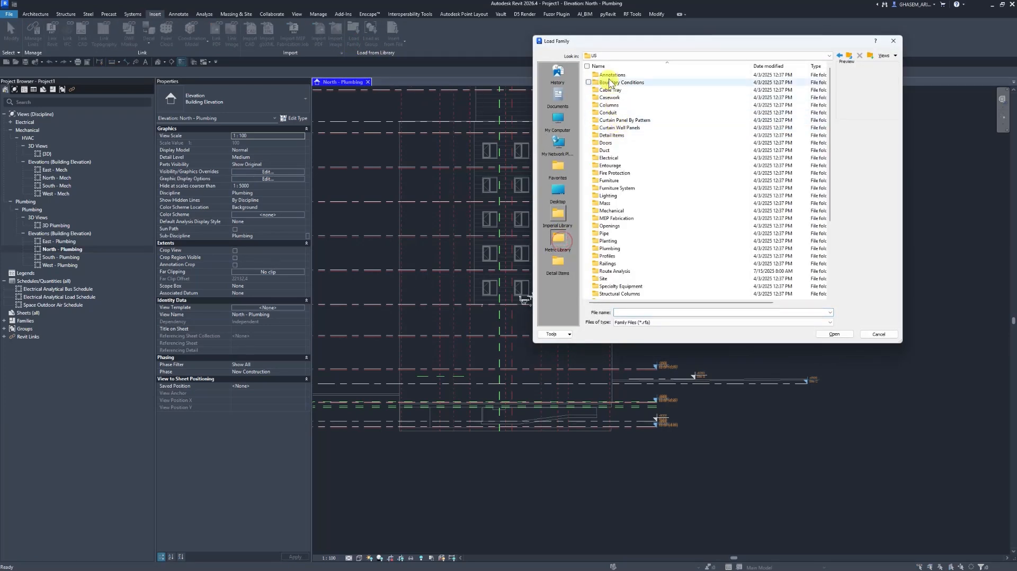
pyautogui.doubleClick(608, 76)
pyautogui.scroll(-8, 625, 159)
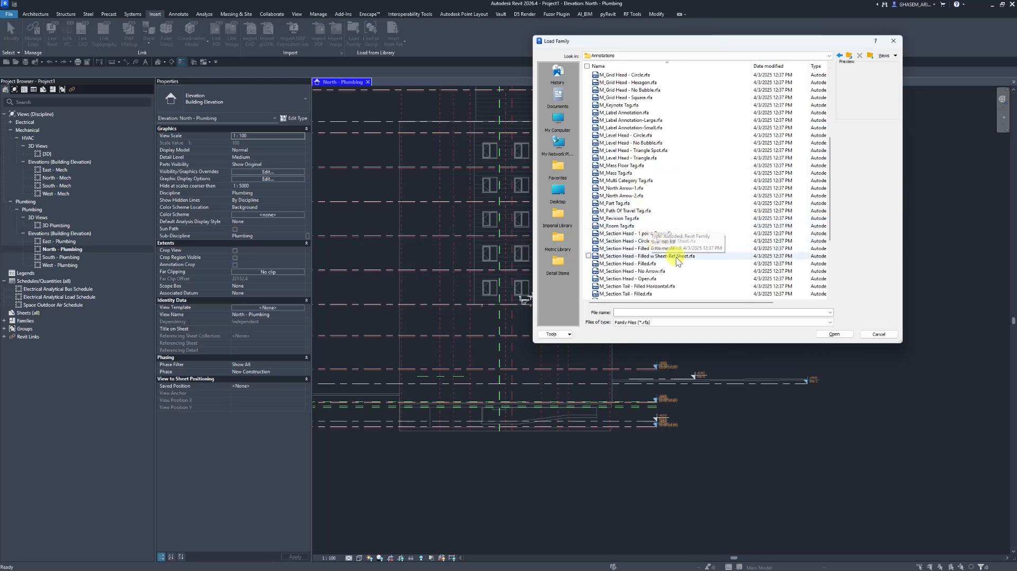
pyautogui.click(638, 120)
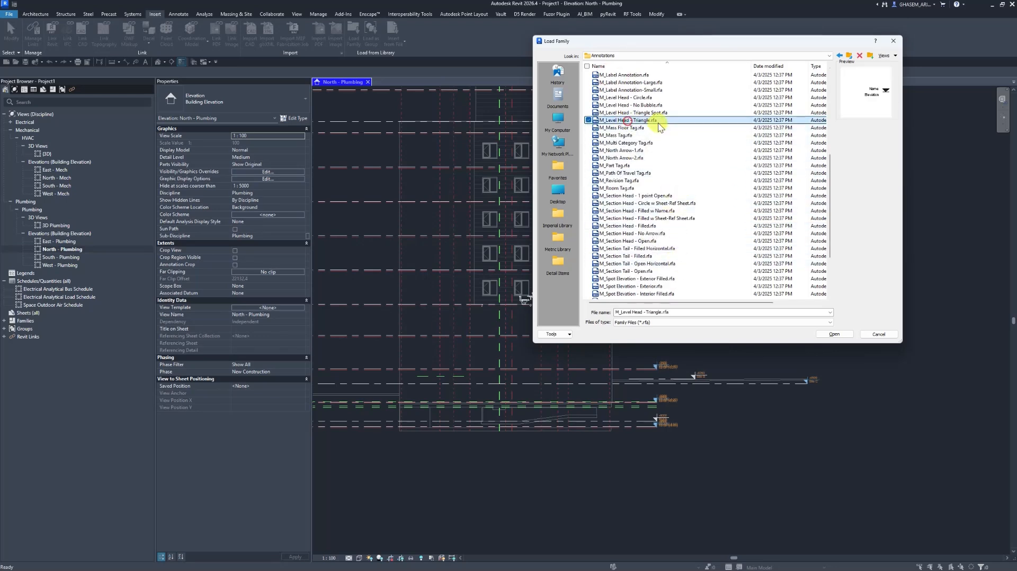
pyautogui.click(839, 333)
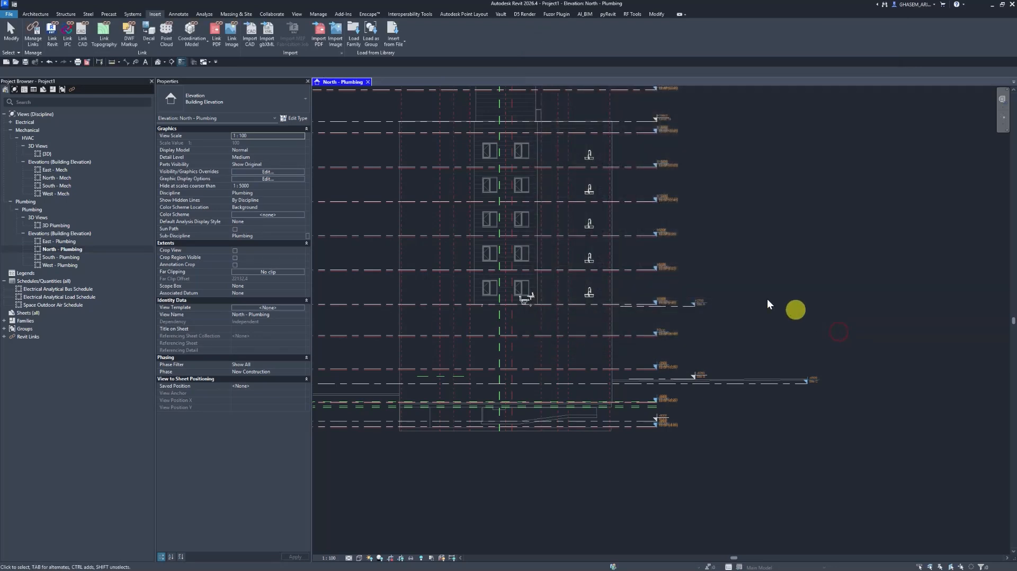
# Start the Level tool and duplicate the 8mm Head level type under the name MEP-LEV.
pyautogui.click(37, 14)
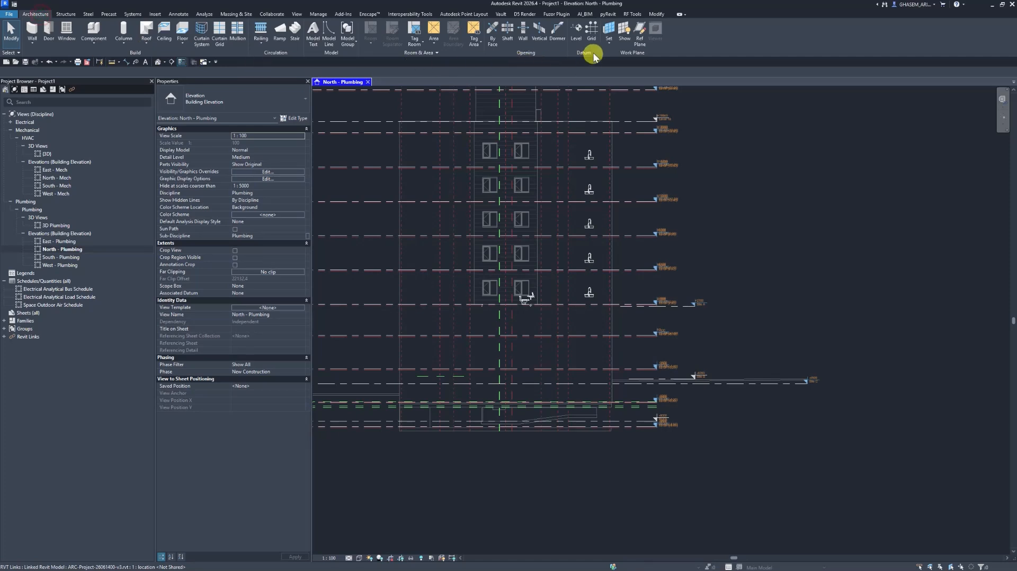
pyautogui.click(577, 36)
pyautogui.click(294, 118)
pyautogui.moveTo(454, 32); pyautogui.dragTo(709, 42)
pyautogui.click(830, 70)
pyautogui.press('BackSpace')
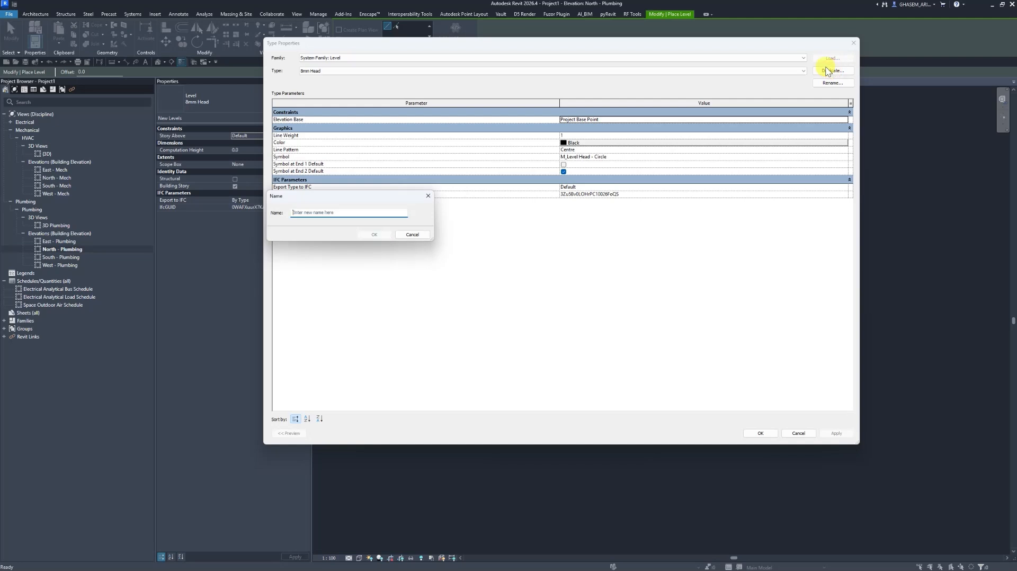
pyautogui.write('MEP-LEV')
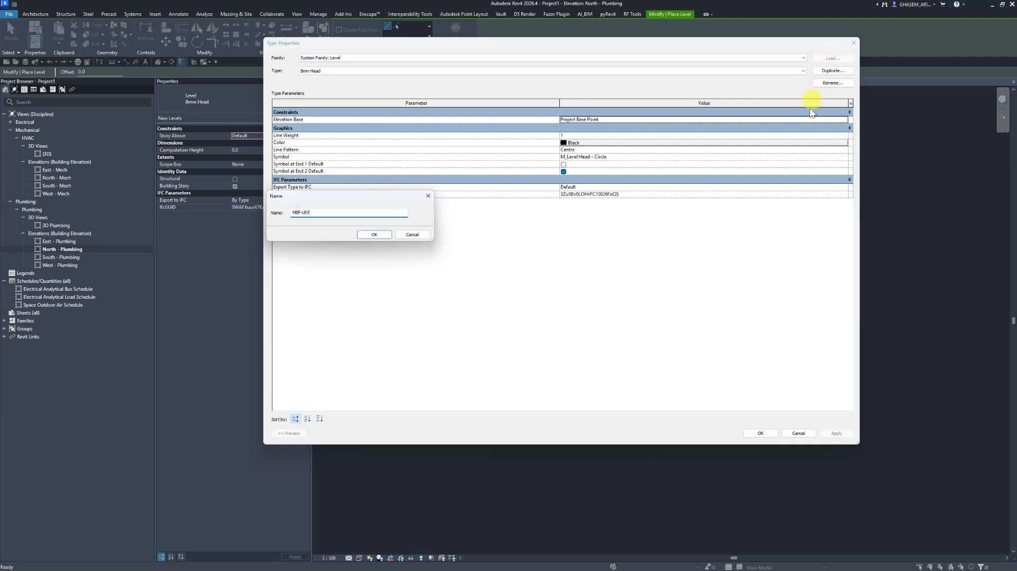
pyautogui.click(375, 235)
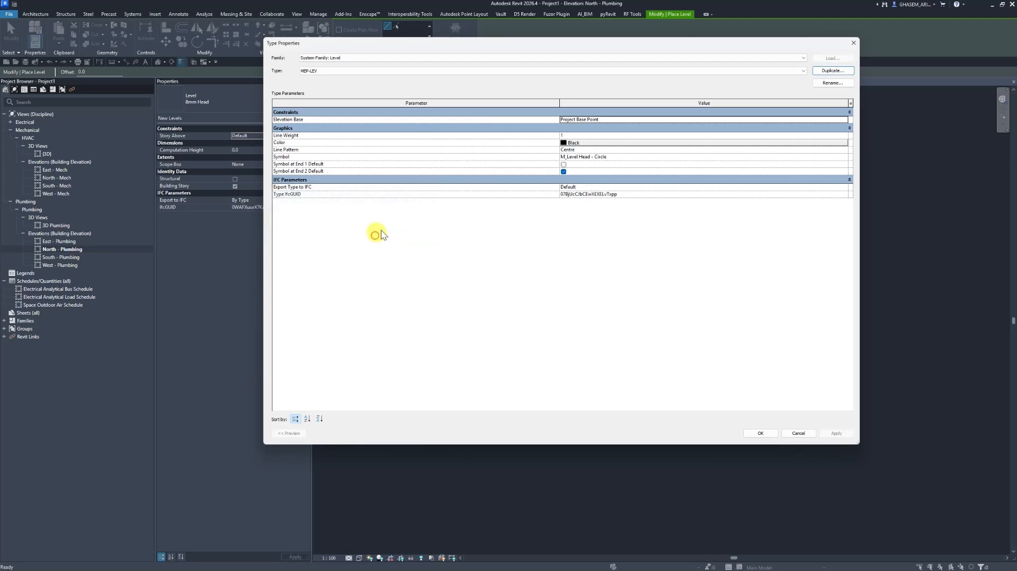
# Set the MEP-LEV level type's color to RGB 235-242-209 and its symbol to M_Level Head - Triangle, then exit the Level tool.
pyautogui.click(571, 142)
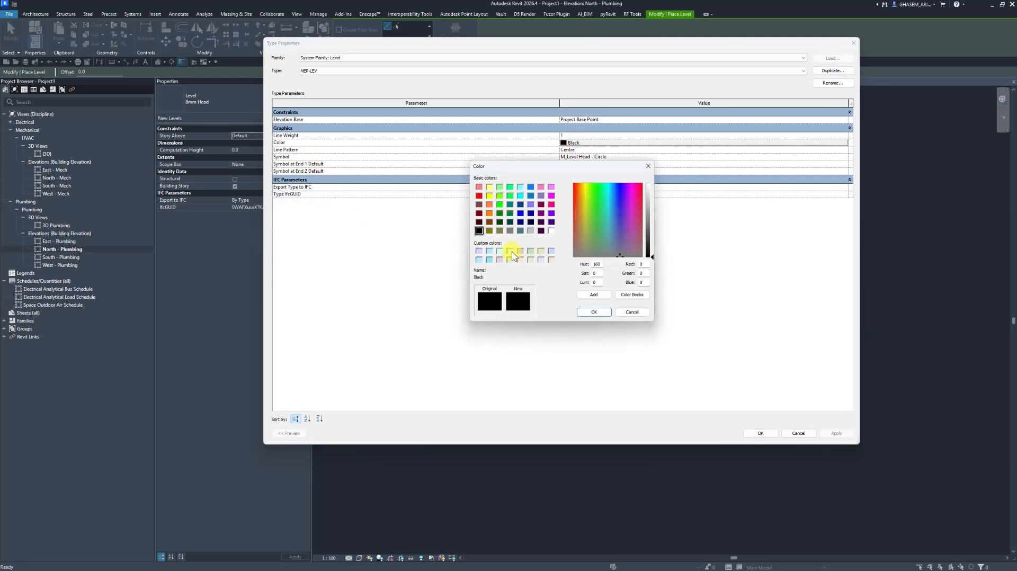
pyautogui.click(510, 251)
pyautogui.click(593, 312)
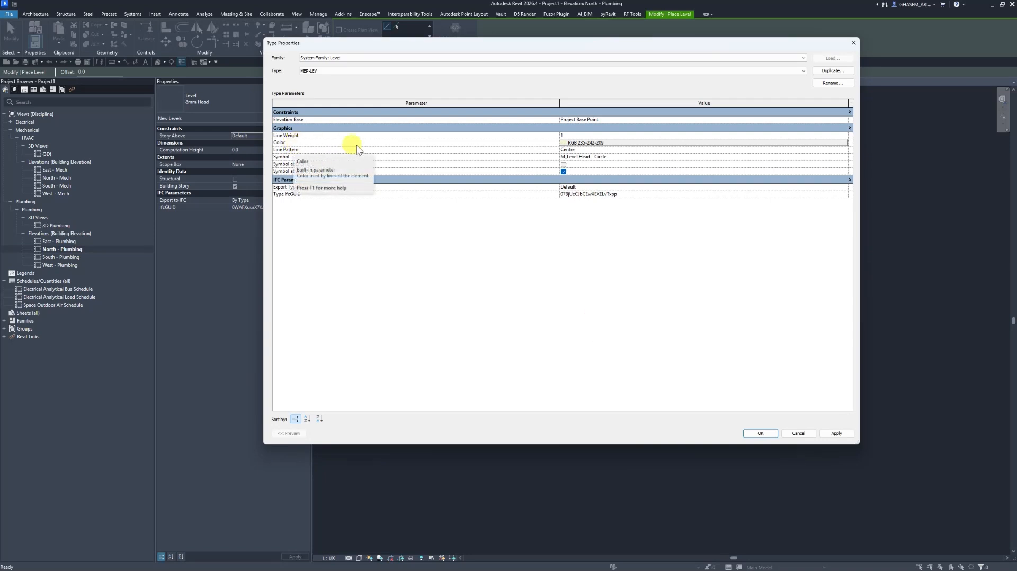
pyautogui.click(639, 158)
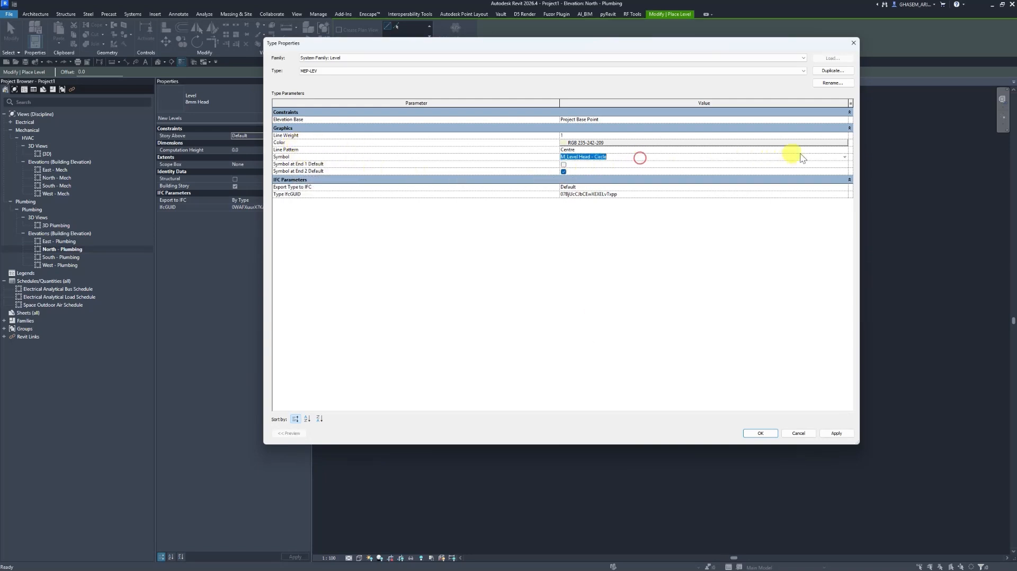
pyautogui.click(844, 157)
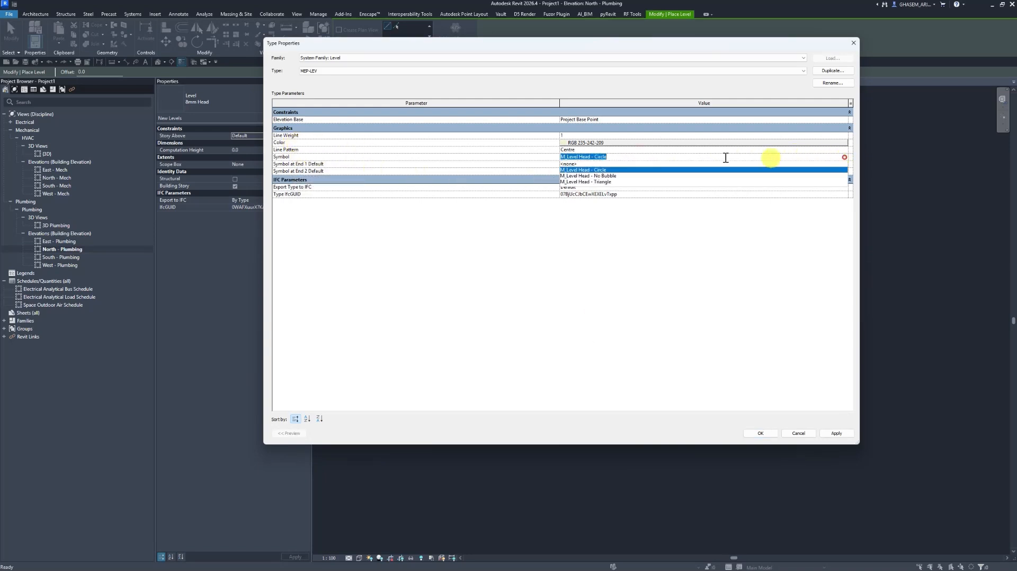
pyautogui.click(602, 183)
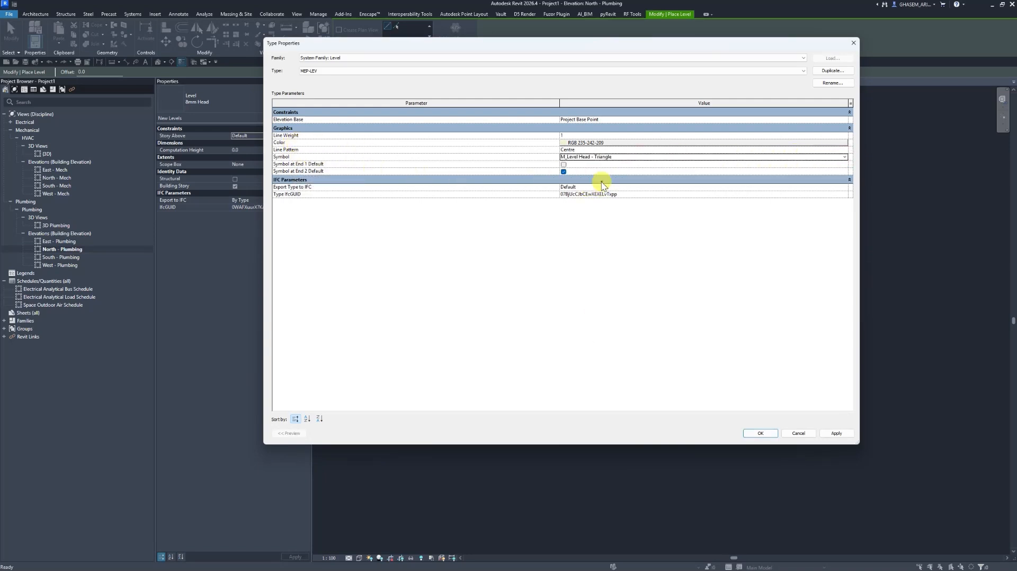
pyautogui.click(760, 434)
pyautogui.click(11, 33)
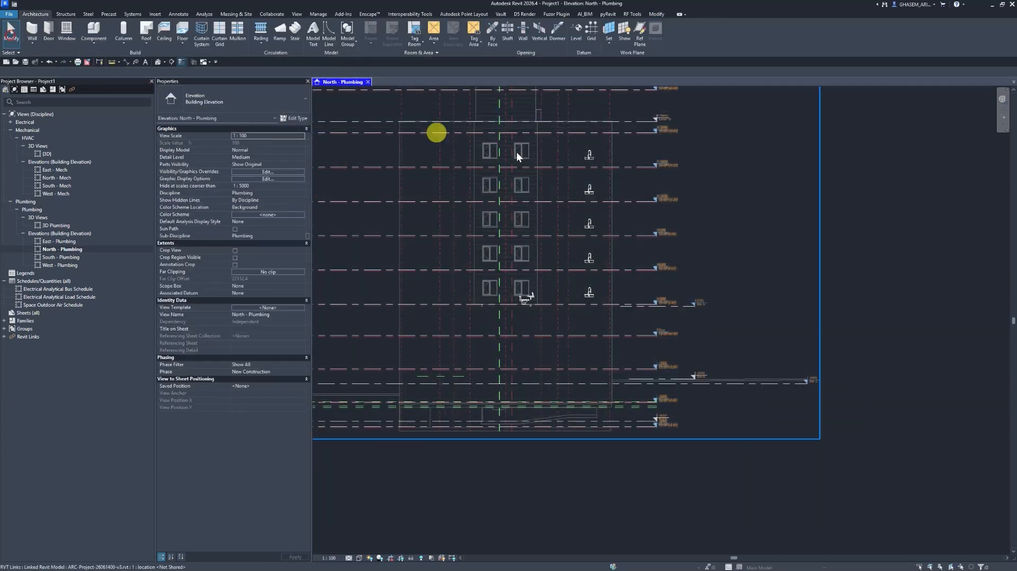
# Inspect the type of the linked architectural level 02-AP-(15.70) in the North - Plumbing elevation.
pyautogui.scroll(6, 653, 170)
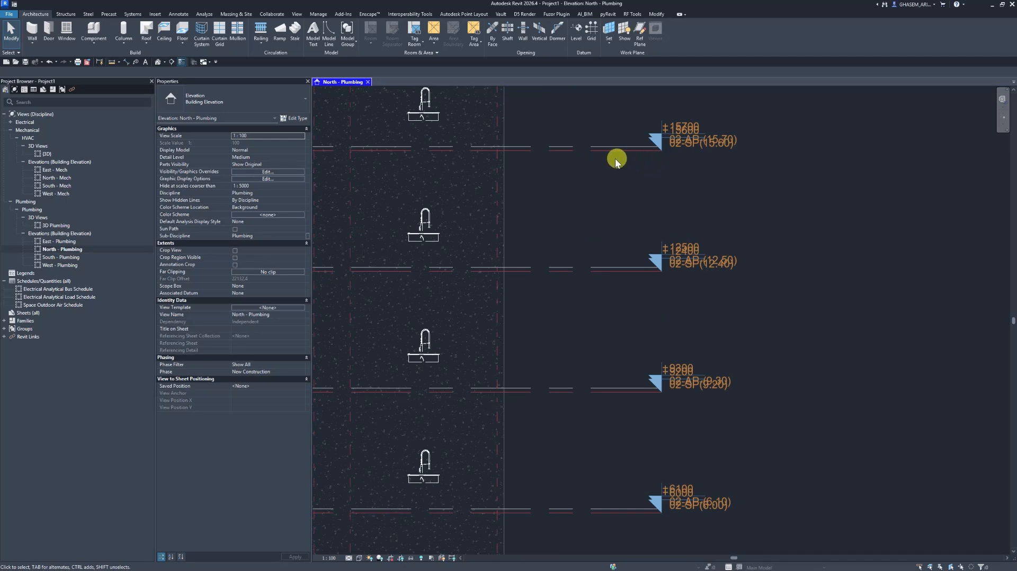
pyautogui.scroll(3, 580, 143)
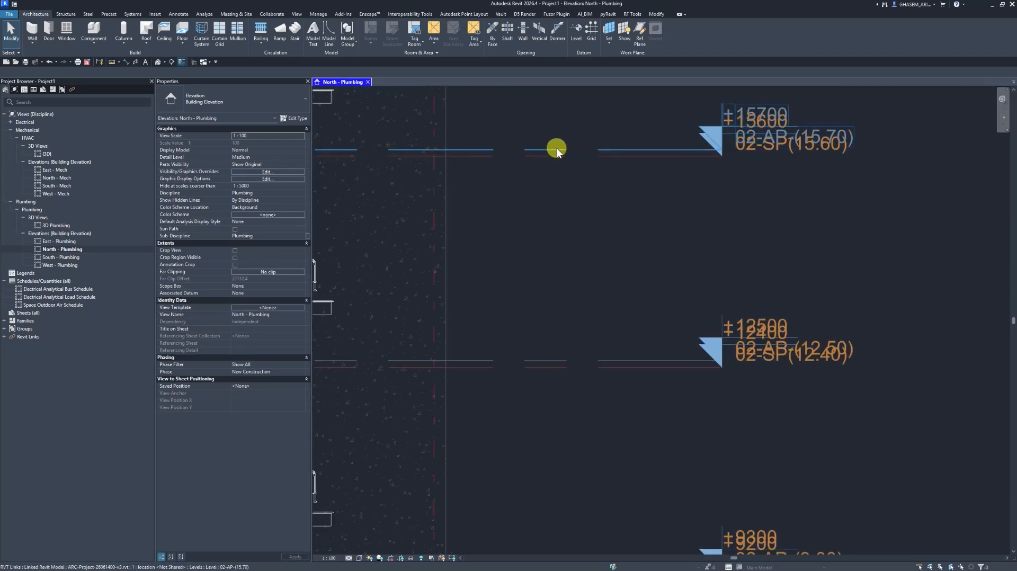
pyautogui.click(557, 150)
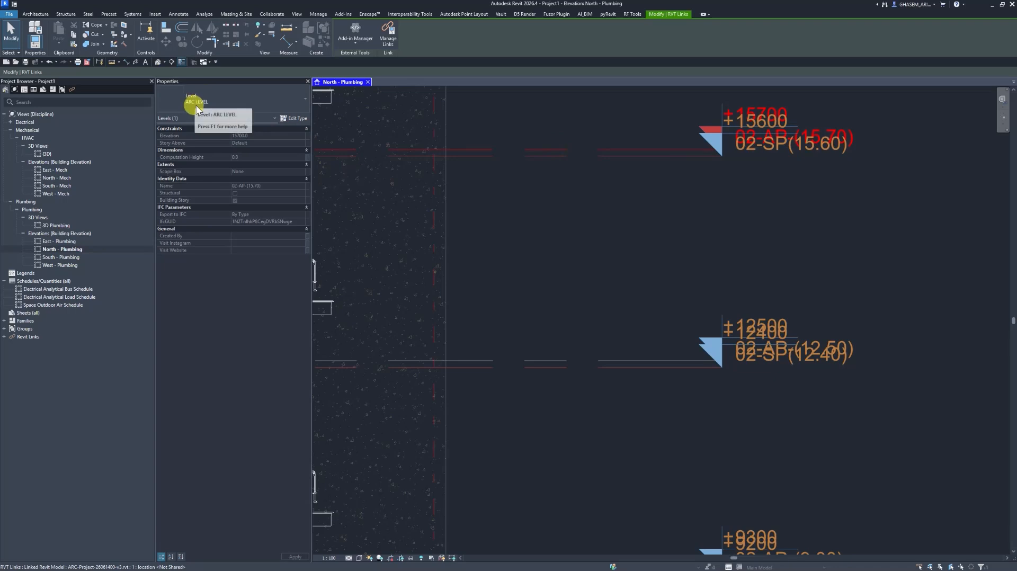
pyautogui.click(667, 238)
pyautogui.scroll(-3, 695, 256)
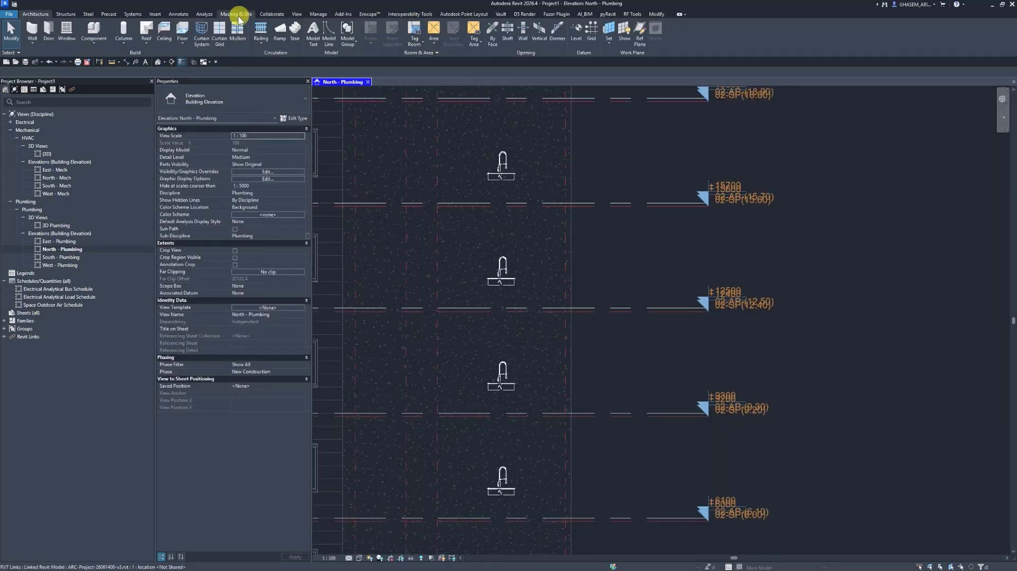
# Start Copy/Monitor on the linked architectural model.
pyautogui.click(272, 14)
pyautogui.click(366, 41)
pyautogui.click(371, 73)
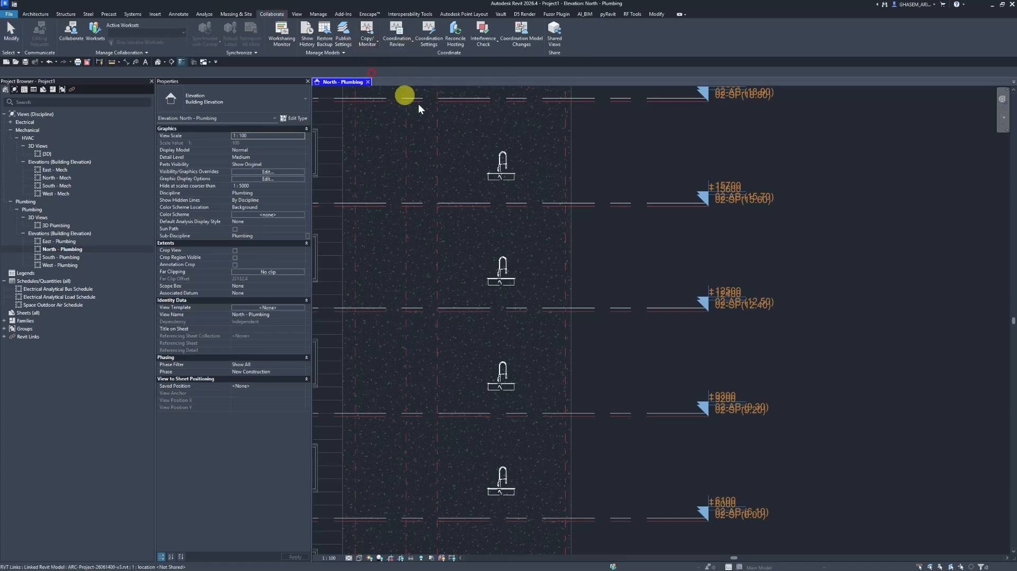
pyautogui.click(568, 148)
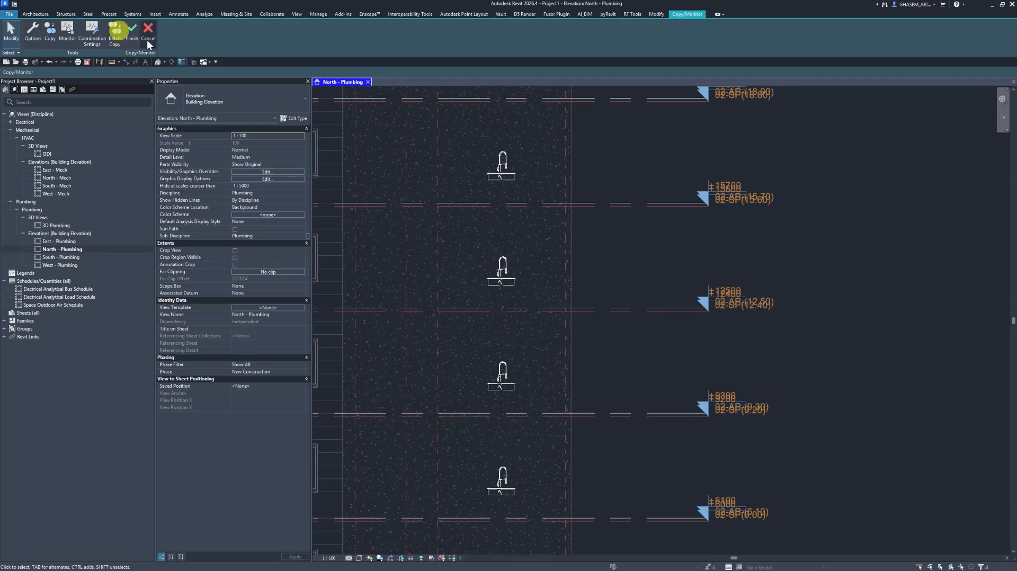
pyautogui.scroll(-5, 710, 214)
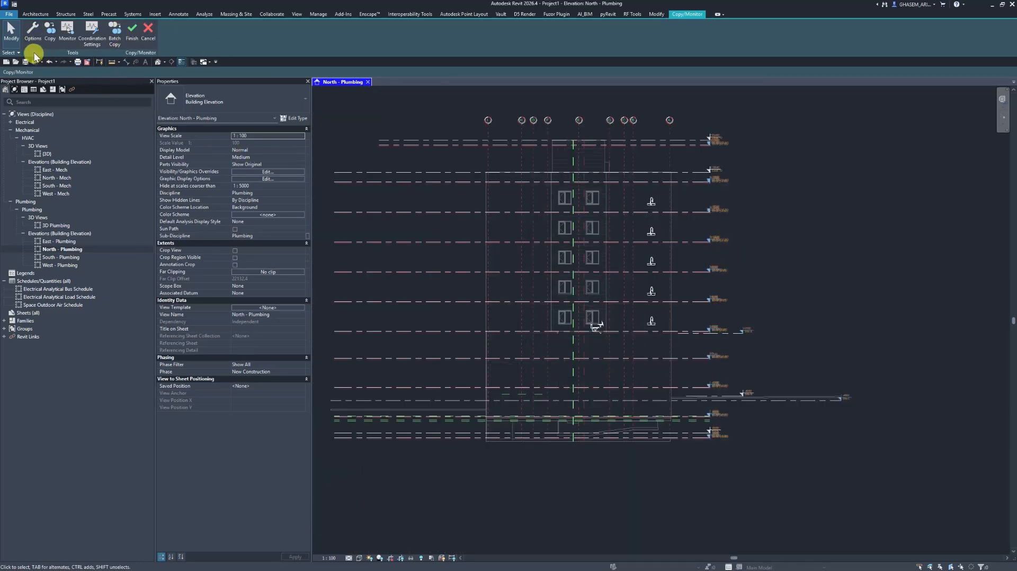
# In the Copy/Monitor level options, map ARC LEVEL to the MEP-LEV type and add the prefix MEP- to level names.
pyautogui.click(32, 35)
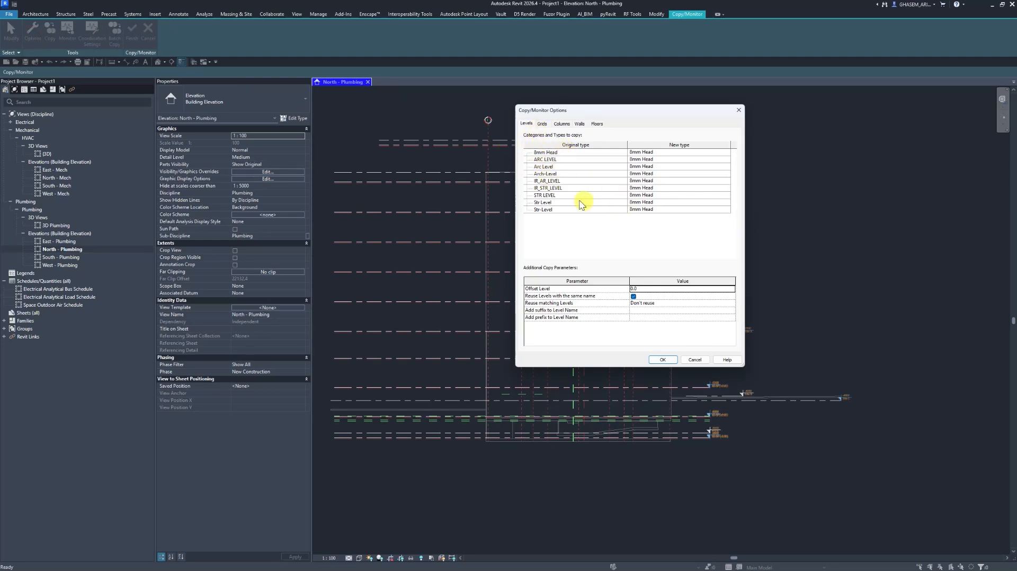
pyautogui.click(544, 160)
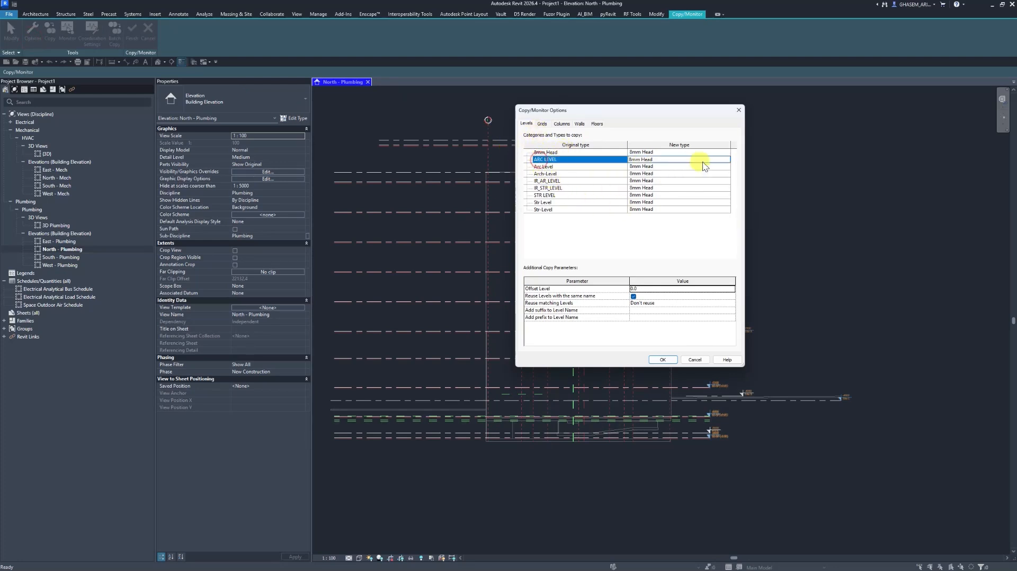
pyautogui.click(725, 160)
pyautogui.click(724, 160)
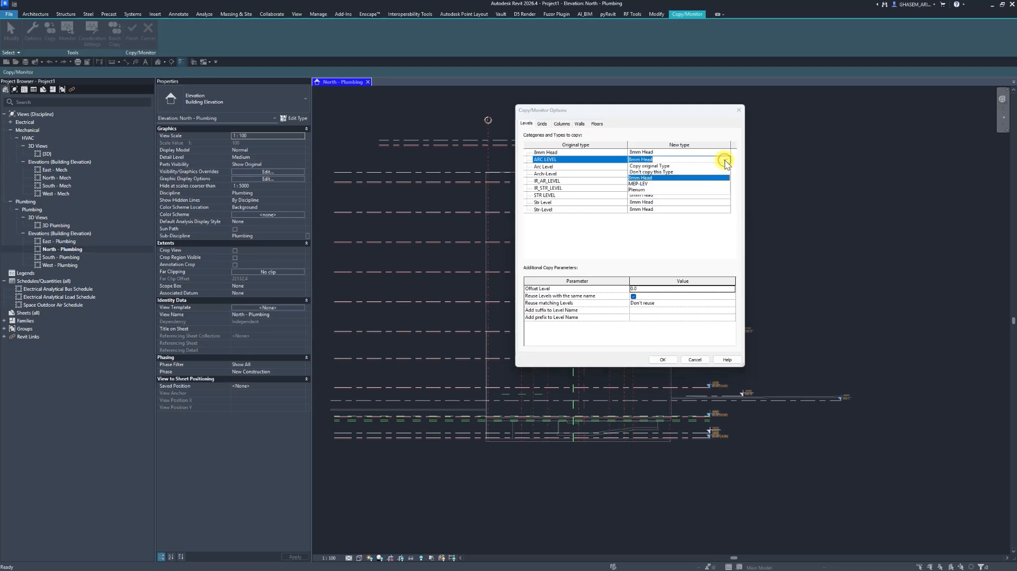
pyautogui.click(638, 183)
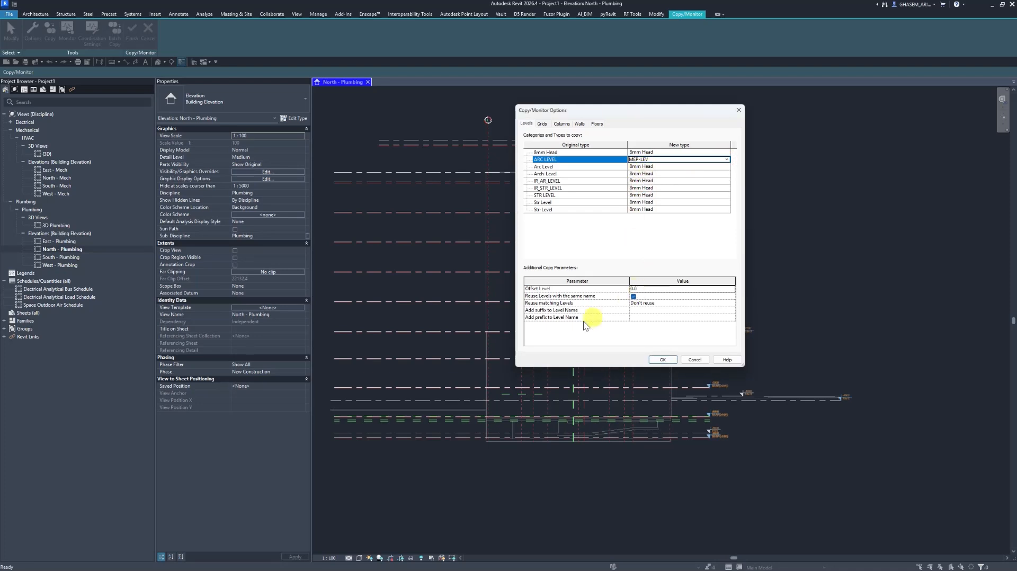
pyautogui.click(635, 316)
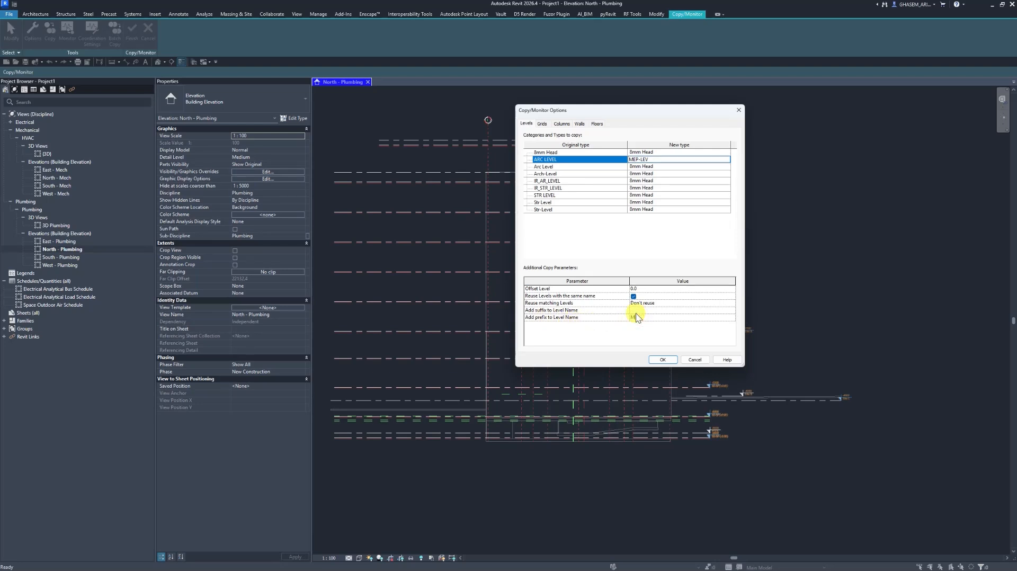
pyautogui.write('MEP-')
pyautogui.click(661, 360)
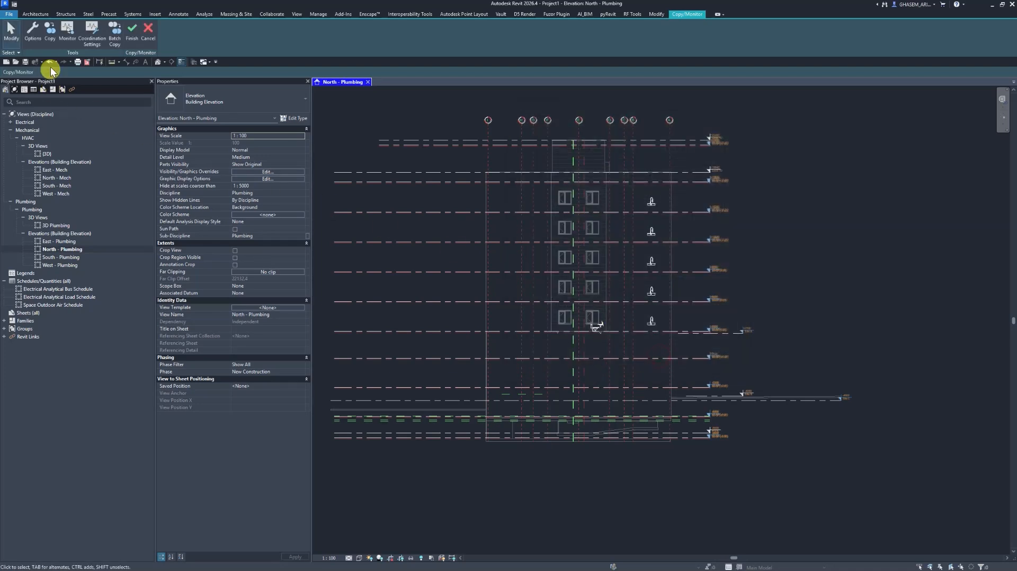
# Start a multiple Copy within Copy/Monitor and pick the linked 02-AP level at -6.20.
pyautogui.click(50, 40)
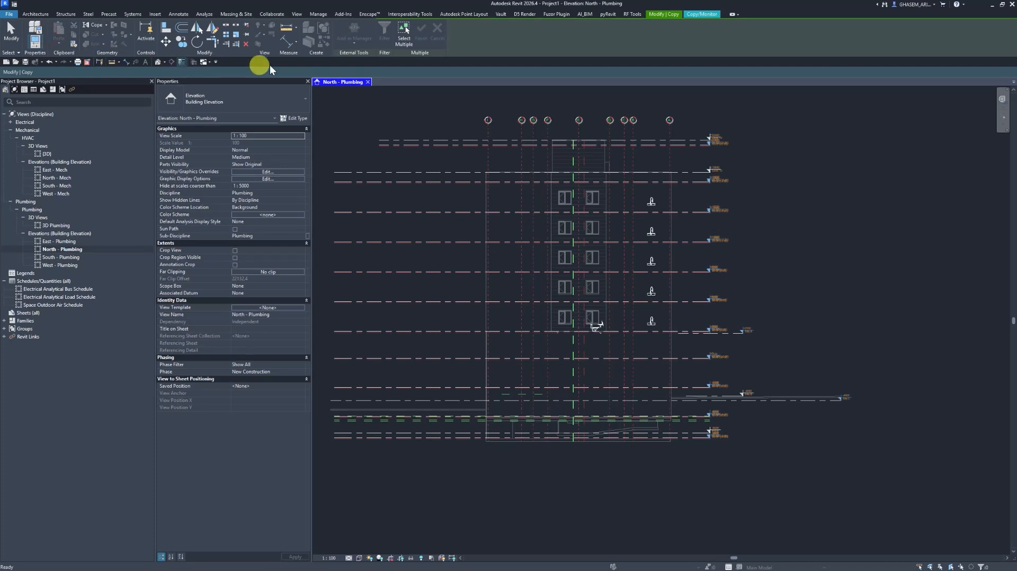
pyautogui.click(404, 43)
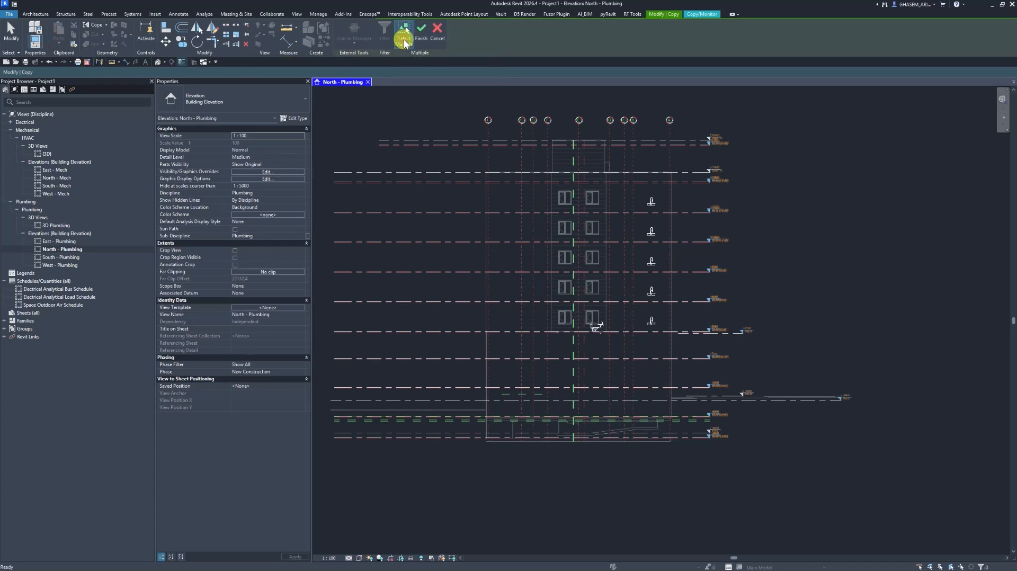
pyautogui.scroll(5, 706, 443)
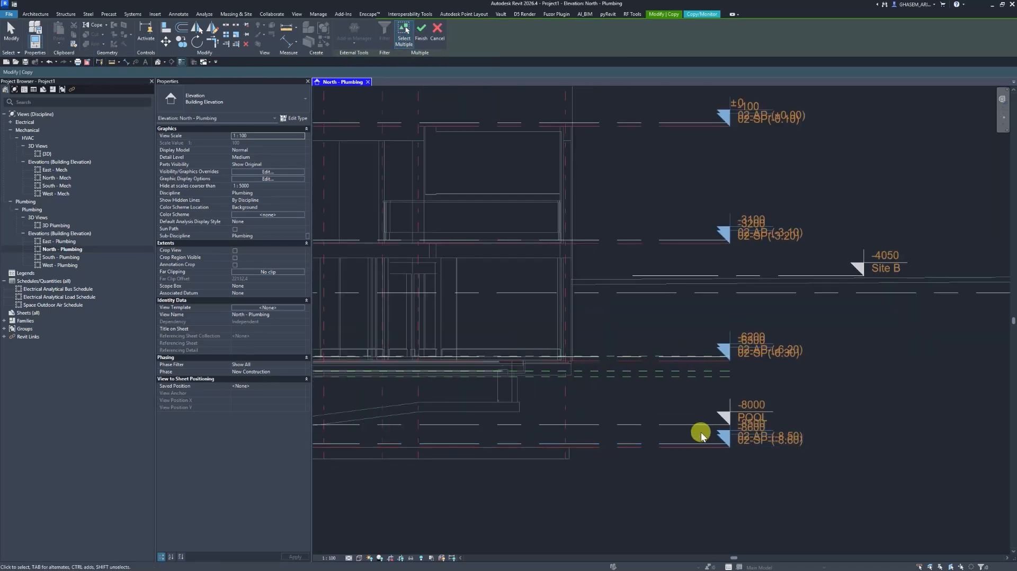
pyautogui.scroll(-2, 695, 404)
pyautogui.moveTo(683, 400); pyautogui.dragTo(715, 409, button='middle')
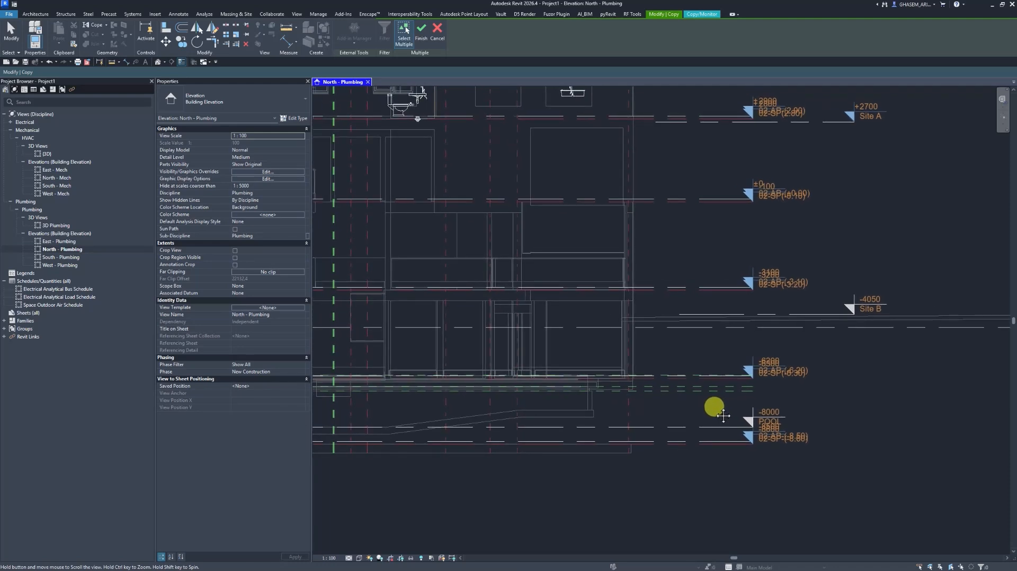
pyautogui.scroll(3, 722, 393)
pyautogui.scroll(3, 721, 392)
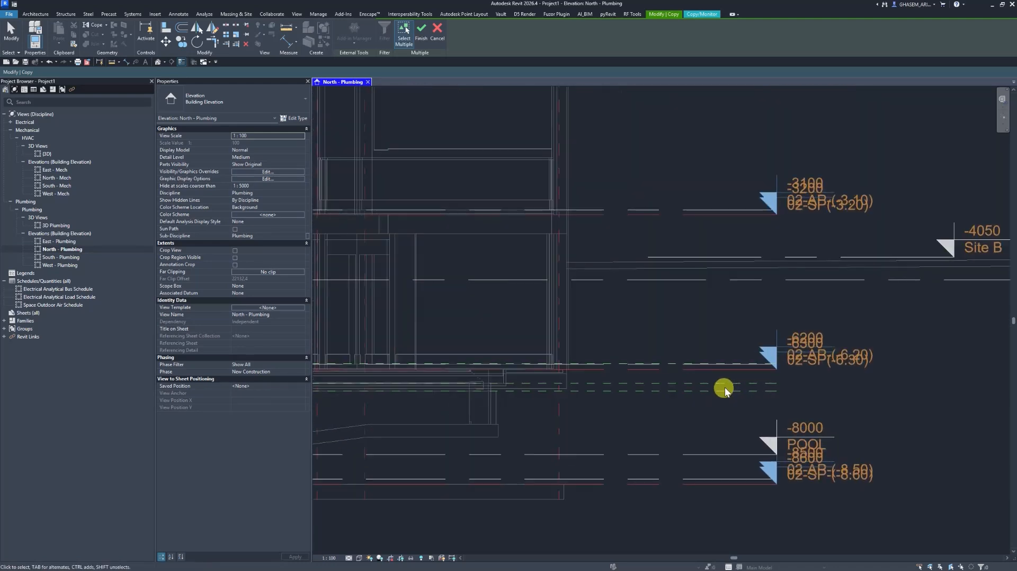
pyautogui.click(696, 359)
# Add the linked 02-AP levels at -3.10 and ±0.00 to the copy selection.
pyautogui.moveTo(697, 318); pyautogui.dragTo(720, 363, button='middle')
pyautogui.scroll(-3, 721, 362)
pyautogui.scroll(2, 714, 325)
pyautogui.scroll(-3, 708, 319)
pyautogui.moveTo(706, 318); pyautogui.dragTo(730, 340, button='middle')
pyautogui.scroll(1, 737, 342)
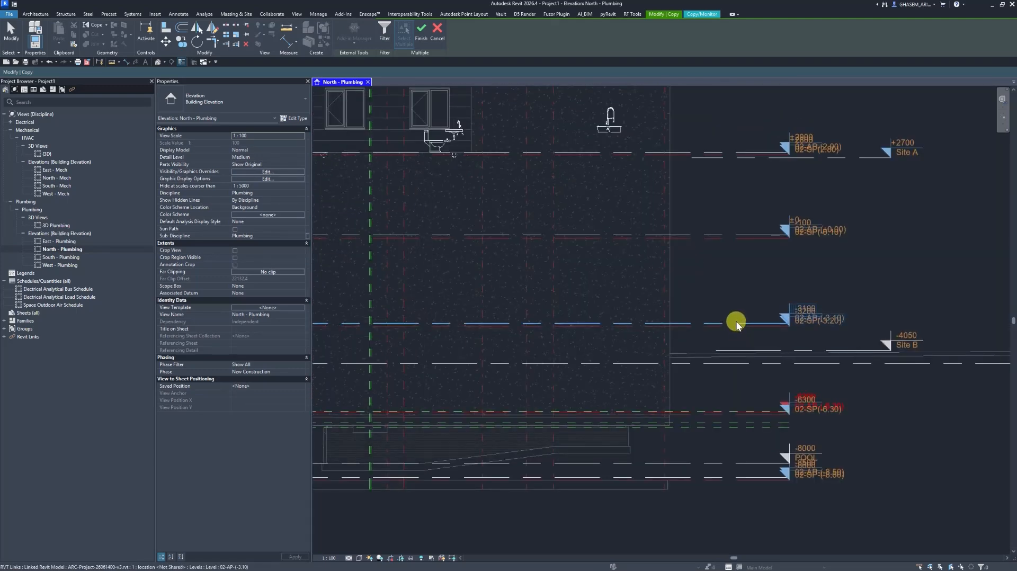
pyautogui.moveTo(744, 297); pyautogui.dragTo(757, 371, button='middle')
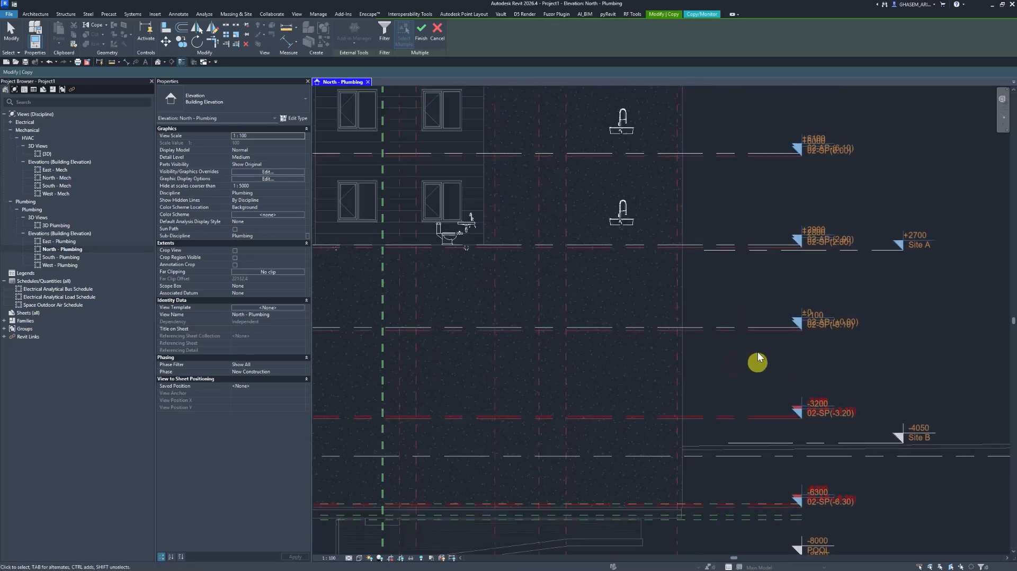
pyautogui.click(757, 327)
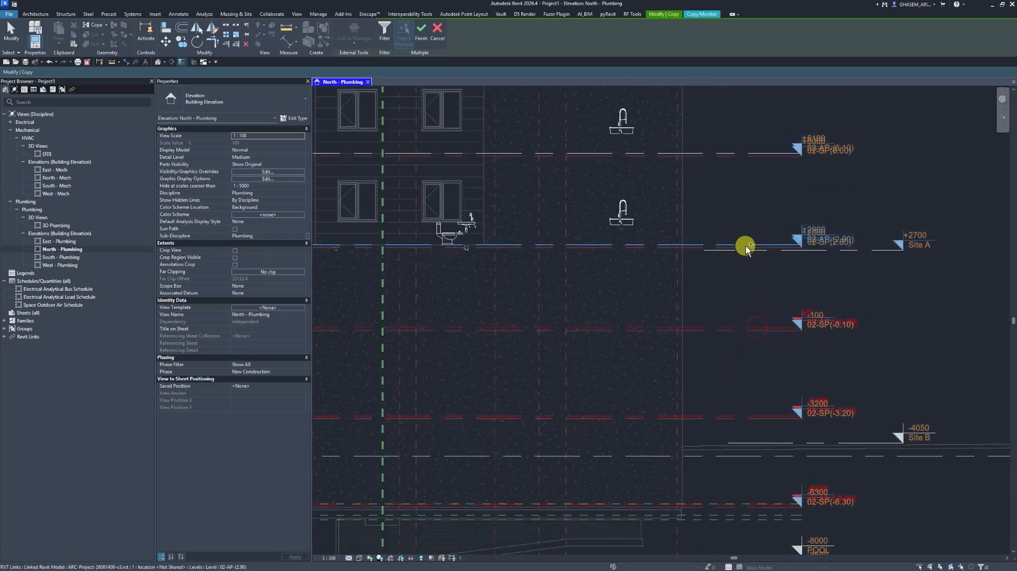
# Add the linked 02-AP levels at 2.90, 6.10, 9.30, 12.50 and 15.70 to the copy selection.
pyautogui.scroll(2, 745, 246)
pyautogui.click(755, 246)
pyautogui.moveTo(752, 189); pyautogui.dragTo(754, 326, button='middle')
pyautogui.click(755, 263)
pyautogui.moveTo(751, 200); pyautogui.dragTo(736, 320, button='middle')
pyautogui.click(736, 261)
pyautogui.moveTo(736, 204); pyautogui.dragTo(726, 322, button='middle')
pyautogui.click(725, 258)
pyautogui.moveTo(724, 217); pyautogui.dragTo(722, 331, button='middle')
pyautogui.click(689, 260)
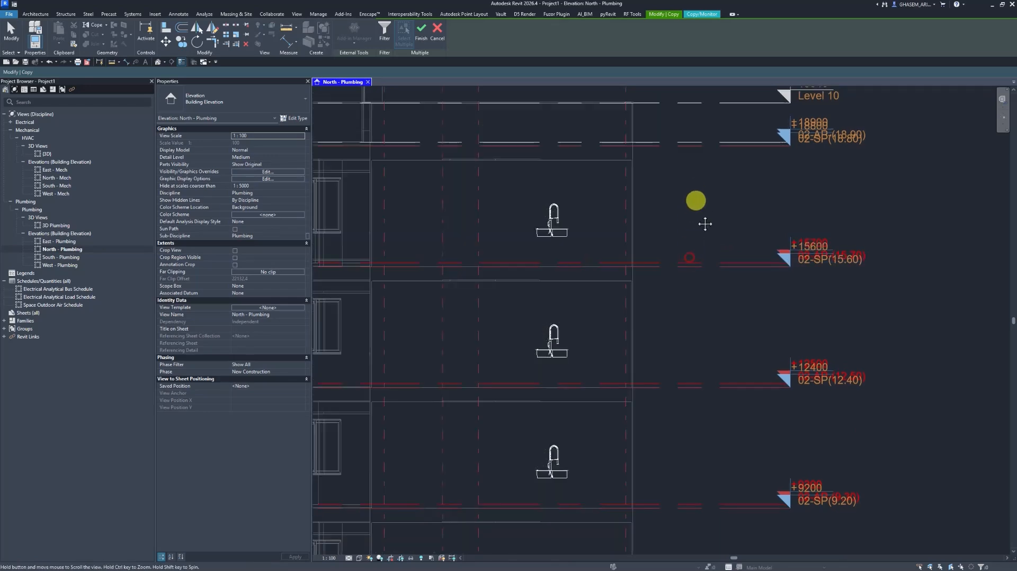
# Add the linked 02-AP levels at 18.90 and 22.90 to the copy selection.
pyautogui.moveTo(696, 200); pyautogui.dragTo(688, 281, button='middle')
pyautogui.scroll(-2, 694, 271)
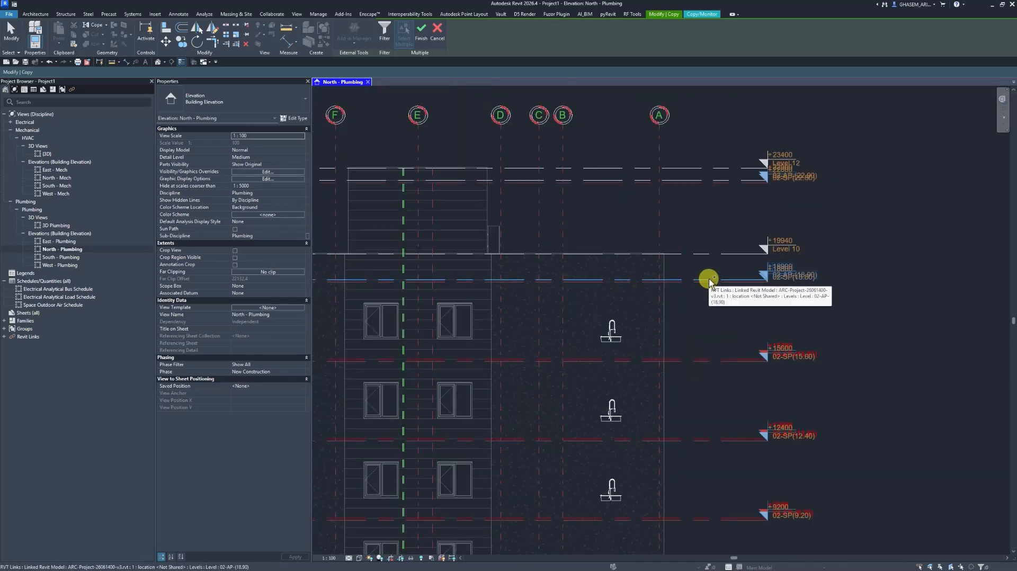
pyautogui.scroll(-3, 709, 278)
pyautogui.moveTo(756, 311); pyautogui.dragTo(787, 315, button='middle')
pyautogui.scroll(1, 785, 240)
pyautogui.scroll(2, 785, 240)
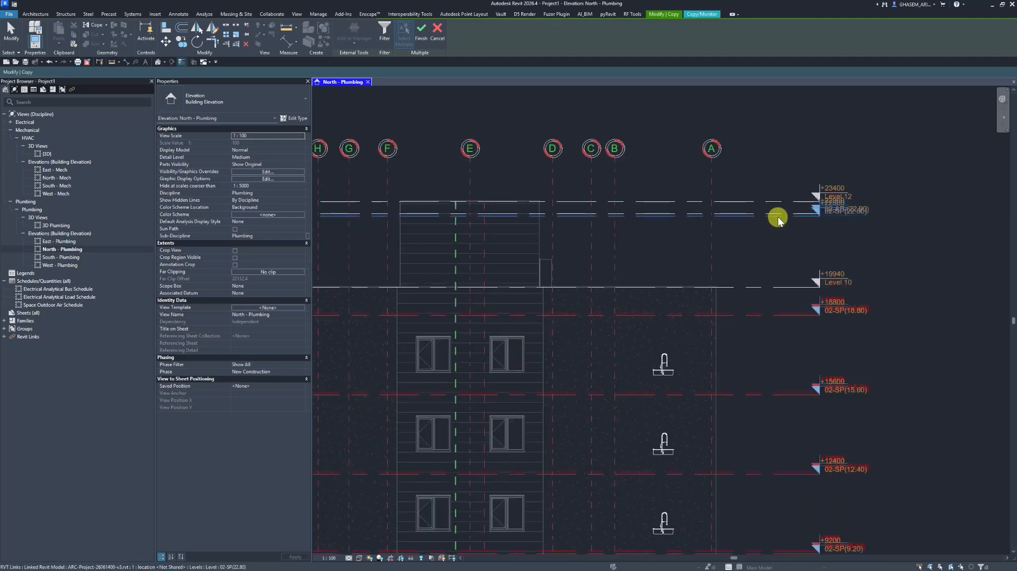
pyautogui.scroll(-1, 778, 256)
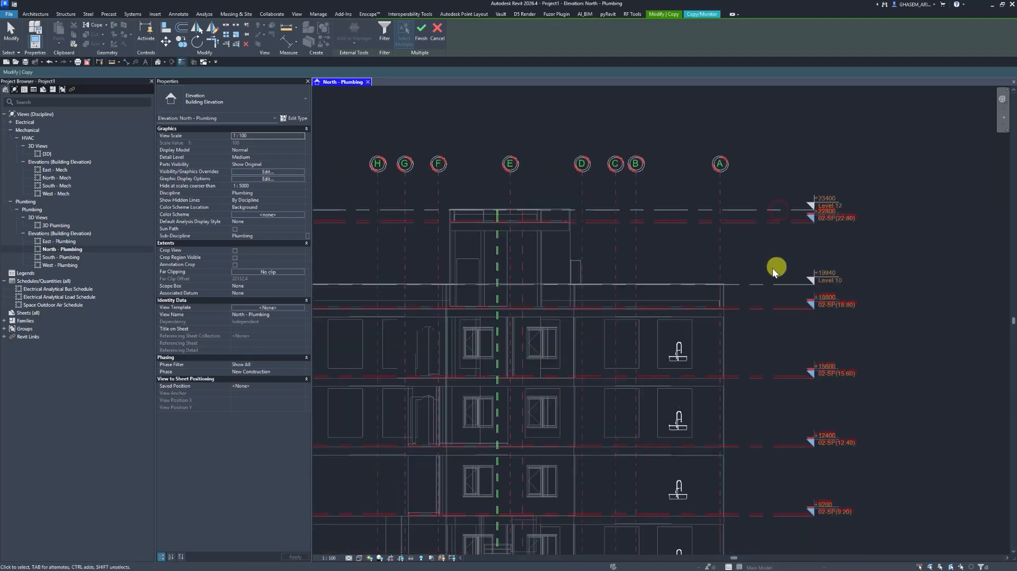
# Finish the multiple selection to copy the chosen levels and complete the Copy/Monitor session.
pyautogui.click(422, 36)
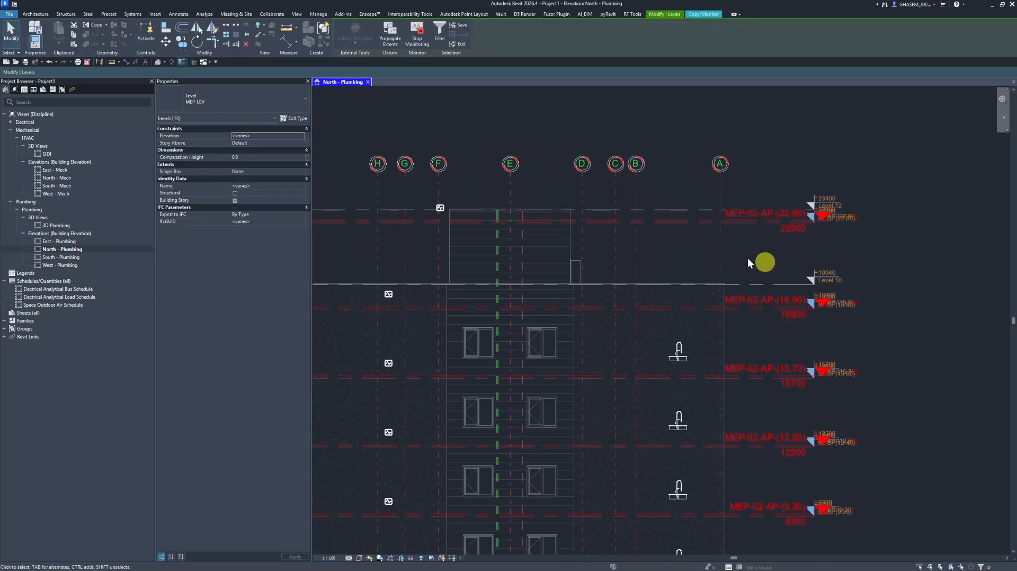
pyautogui.click(557, 129)
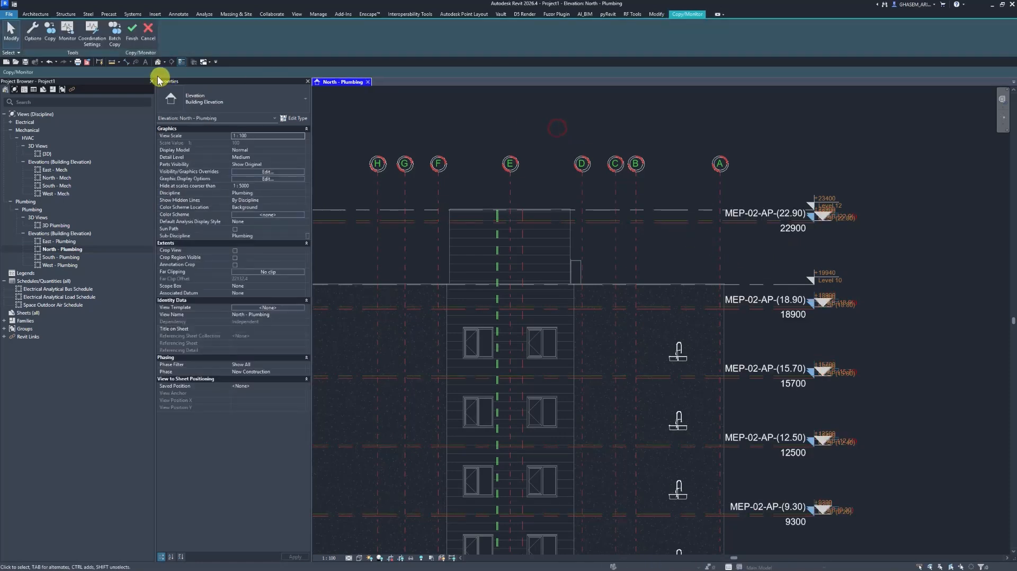
pyautogui.click(133, 42)
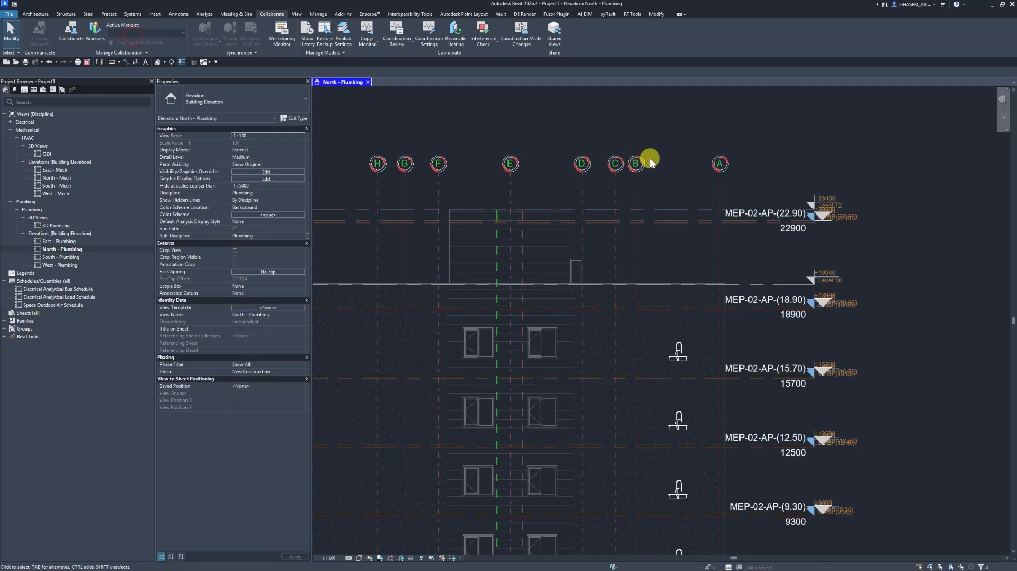
# Extend the head ends of the copied MEP levels outward, clear of the linked model's level heads.
pyautogui.click(726, 220)
pyautogui.moveTo(725, 225); pyautogui.dragTo(587, 222, button='middle')
pyautogui.moveTo(679, 205); pyautogui.dragTo(900, 206)
pyautogui.click(805, 186)
pyautogui.scroll(-4, 745, 180)
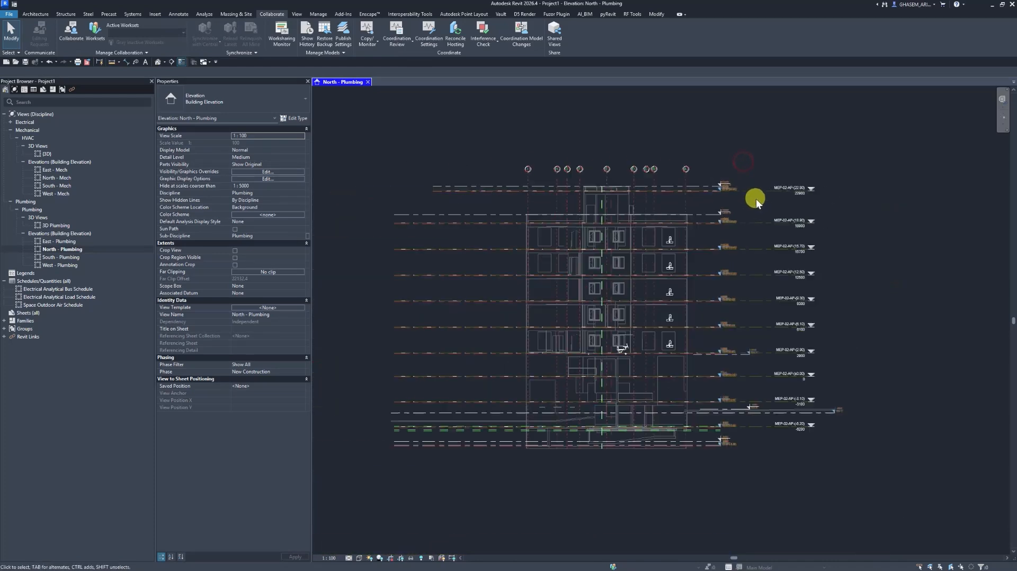
# Extend the aligned heads of the MEP levels farther outward in the North - Plumbing elevation.
pyautogui.click(755, 427)
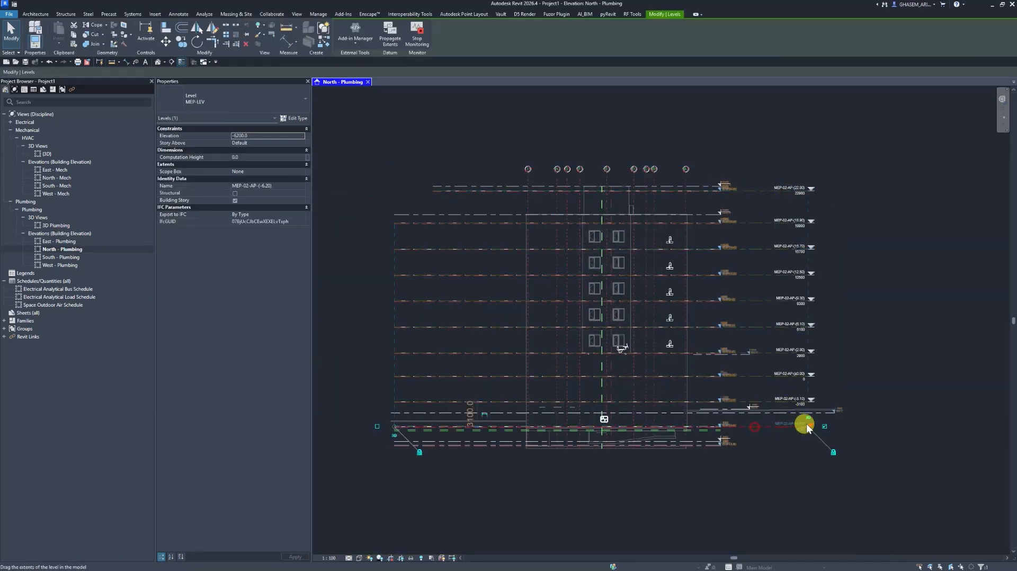
pyautogui.moveTo(807, 424); pyautogui.dragTo(887, 425)
pyautogui.click(955, 385)
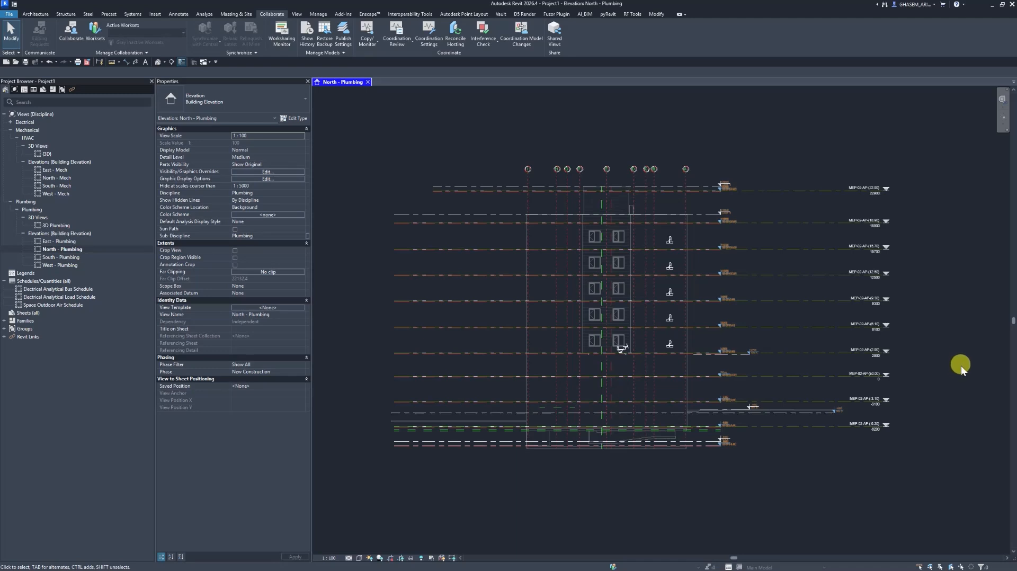
# Set the linked architectural model's display settings to Custom in the North - Plumbing elevation's visibility overrides.
pyautogui.scroll(3, 939, 291)
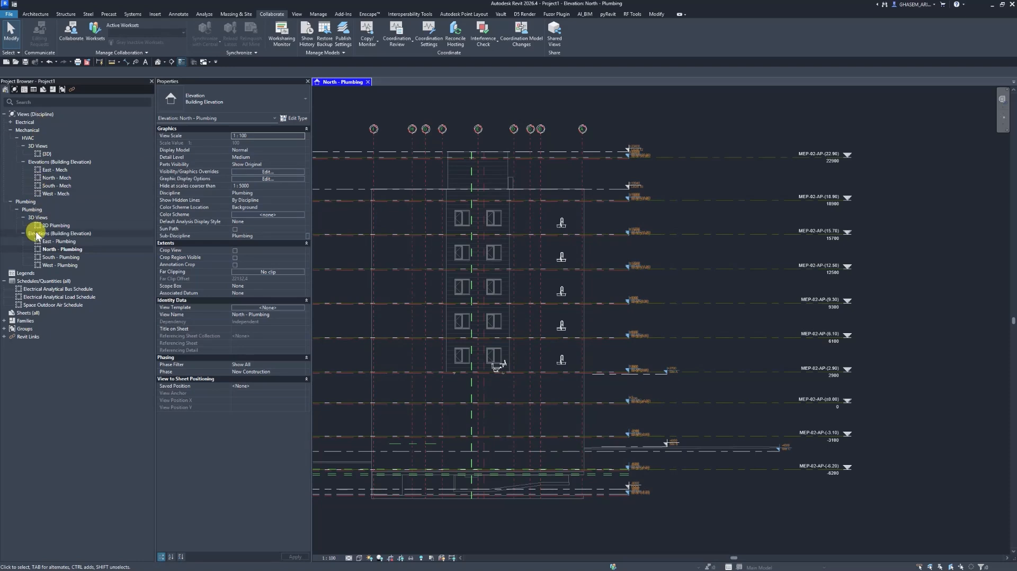
pyautogui.moveTo(755, 123); pyautogui.dragTo(890, 511)
pyautogui.moveTo(898, 387); pyautogui.dragTo(912, 387, button='middle')
pyautogui.moveTo(684, 285); pyautogui.dragTo(707, 288, button='middle')
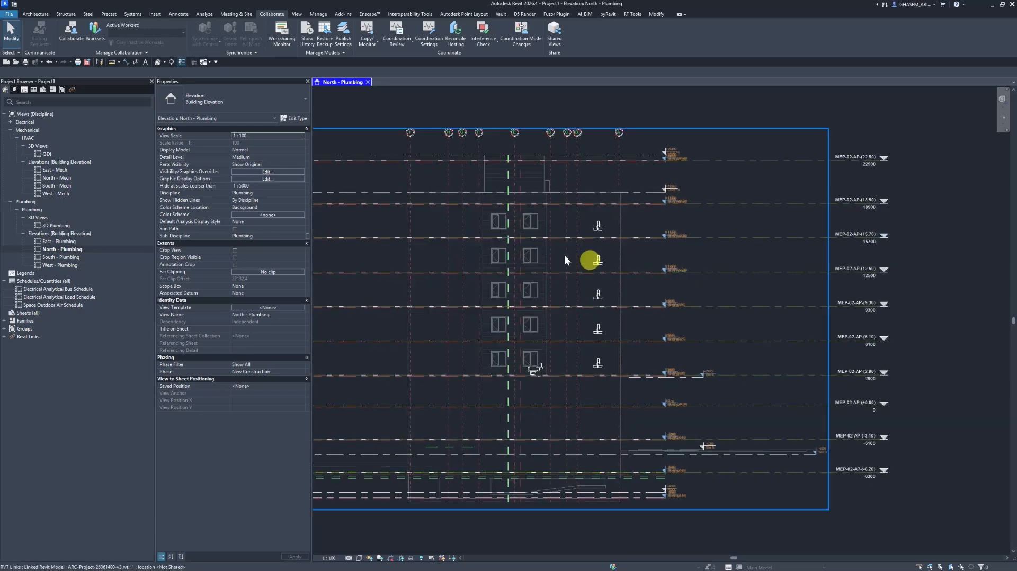
pyautogui.click(285, 173)
pyautogui.click(359, 77)
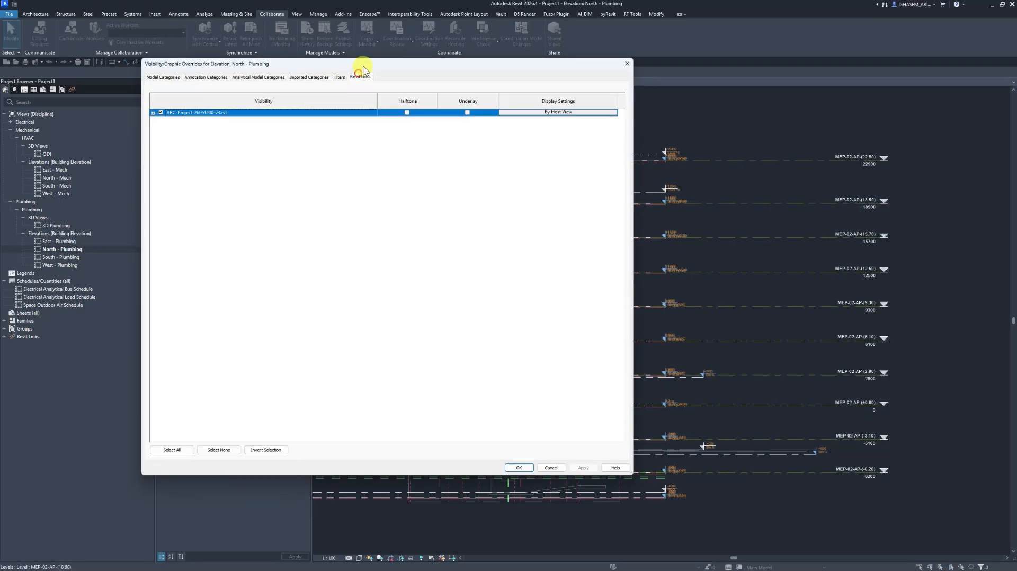
pyautogui.click(571, 108)
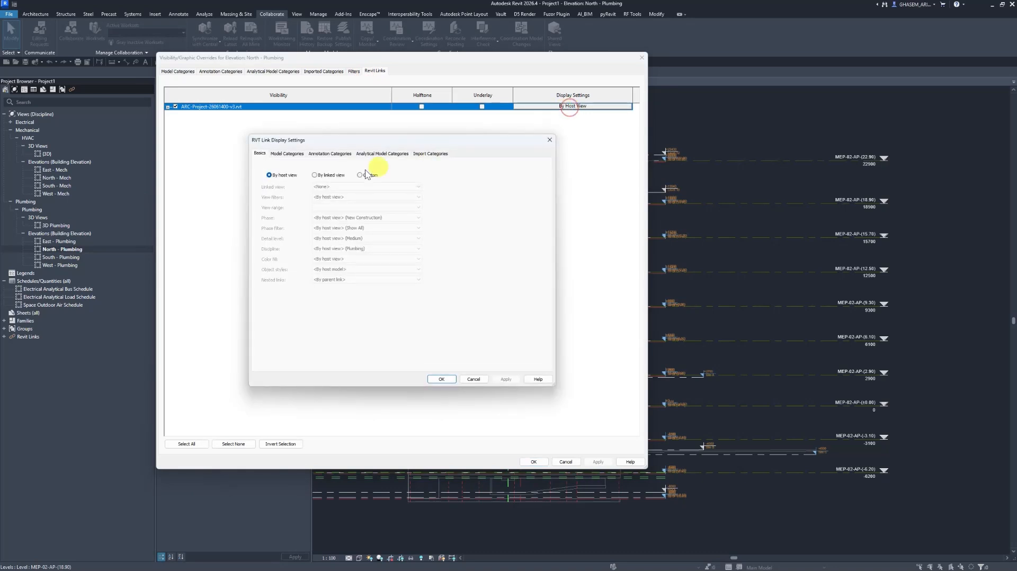
pyautogui.click(365, 175)
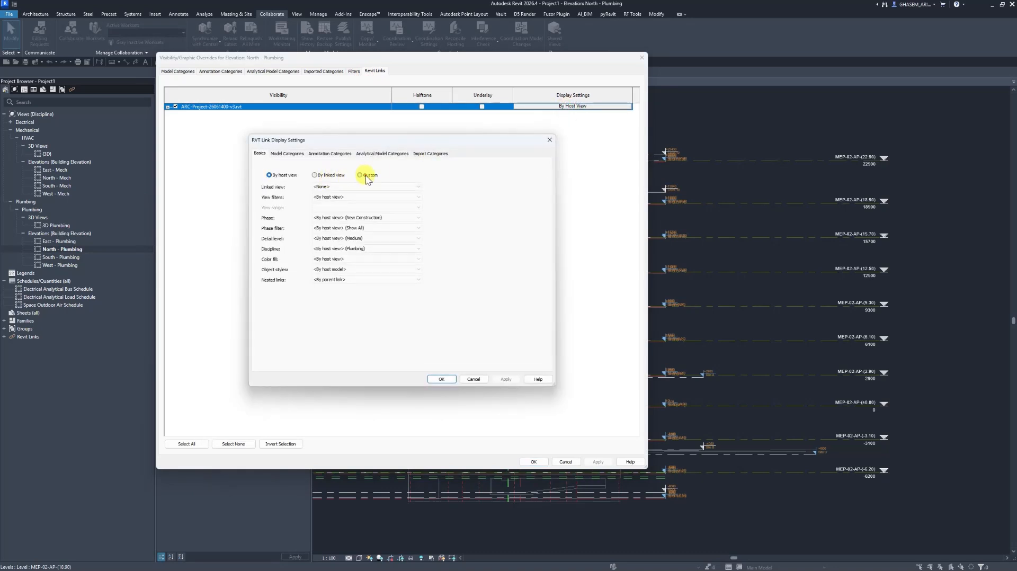
# Set the link's annotation categories to custom, hide its Levels category and apply the overrides to the elevation.
pyautogui.click(327, 154)
pyautogui.click(367, 167)
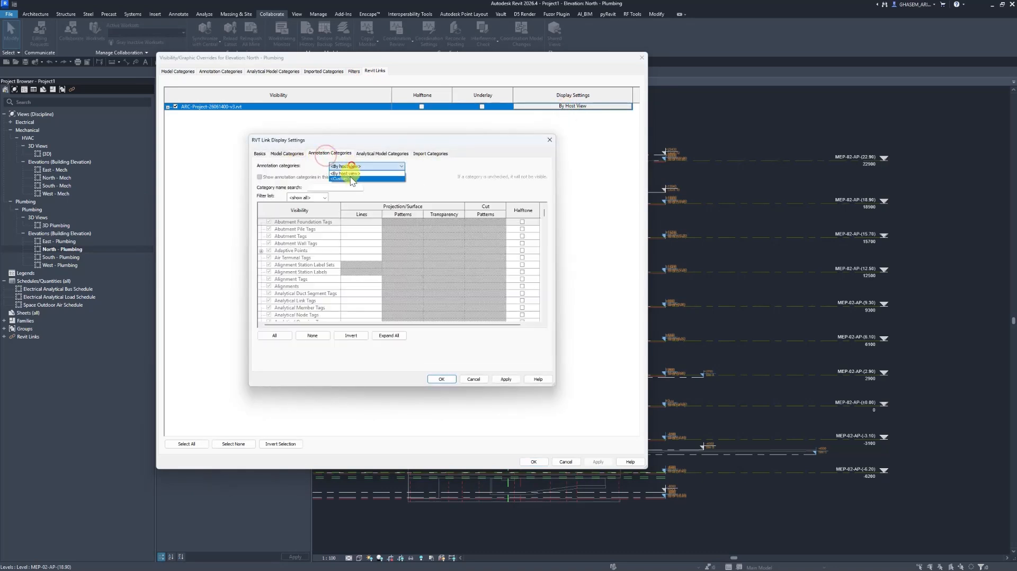
pyautogui.click(348, 180)
pyautogui.click(323, 244)
pyautogui.press('l')
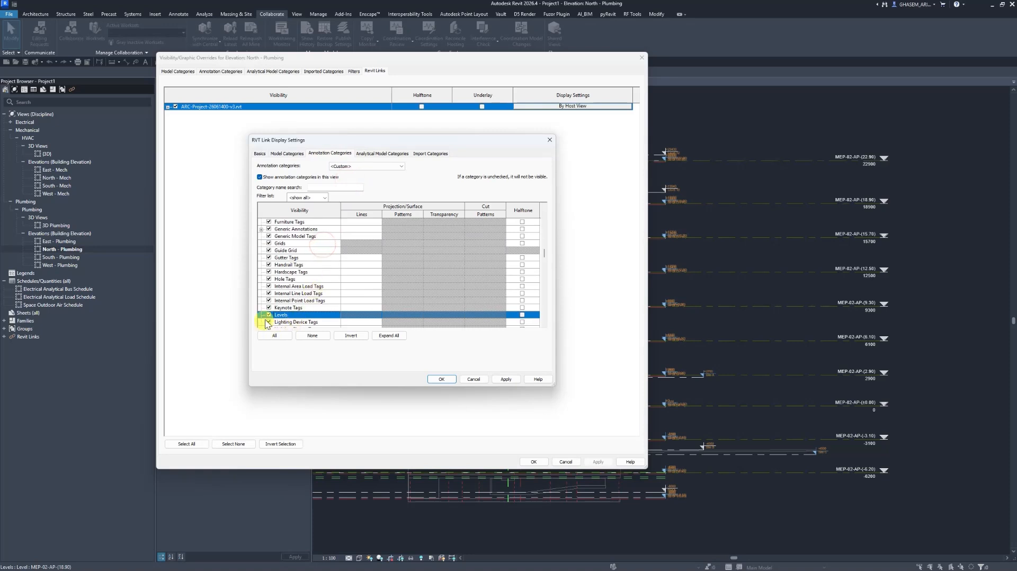
pyautogui.click(506, 379)
pyautogui.click(441, 379)
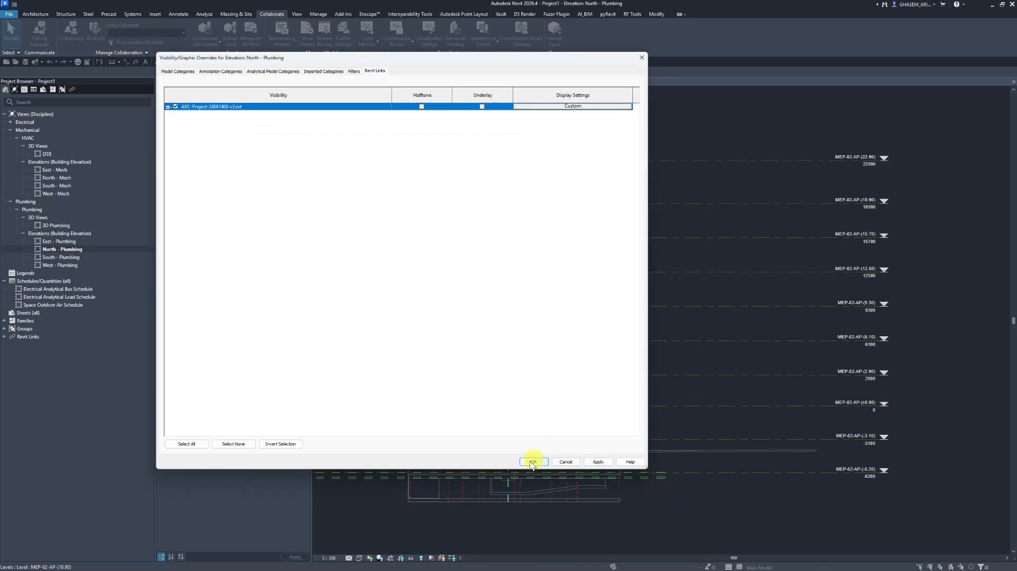
pyautogui.click(533, 462)
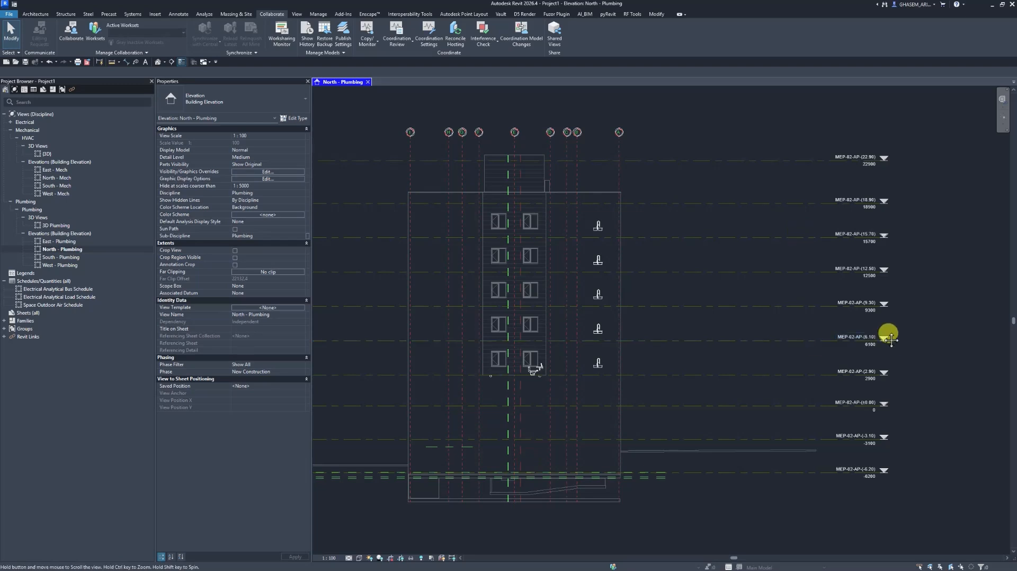
# Start a new floor plan and duplicate its Floor Plan view type under the name HVAC.
pyautogui.moveTo(906, 346); pyautogui.dragTo(883, 336, button='middle')
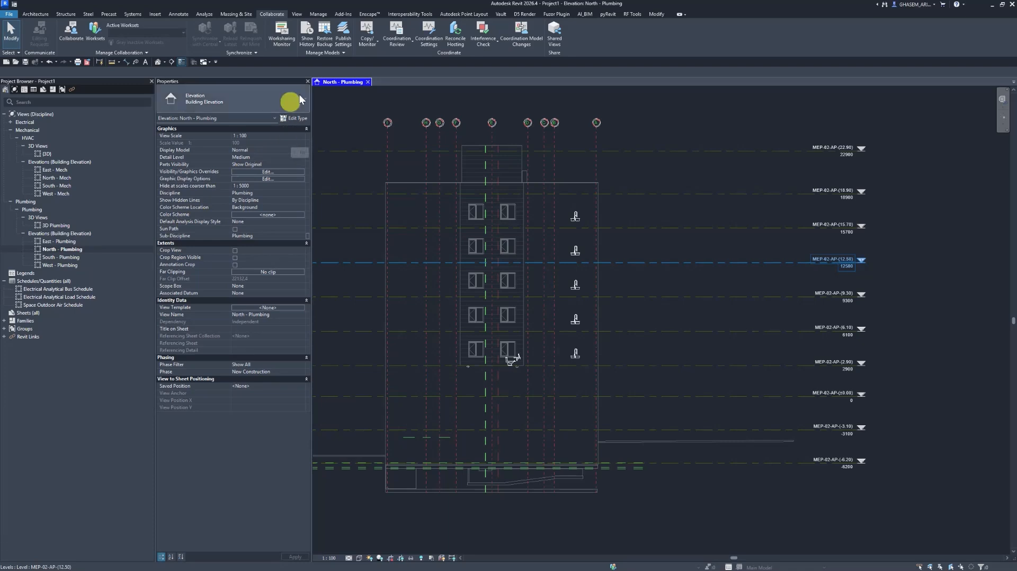
pyautogui.click(297, 14)
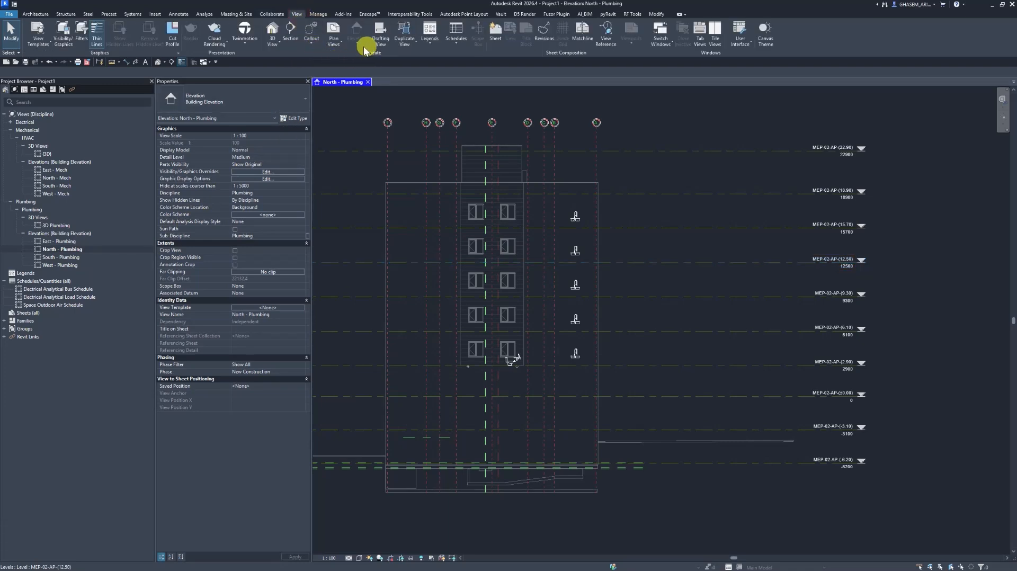
pyautogui.click(334, 41)
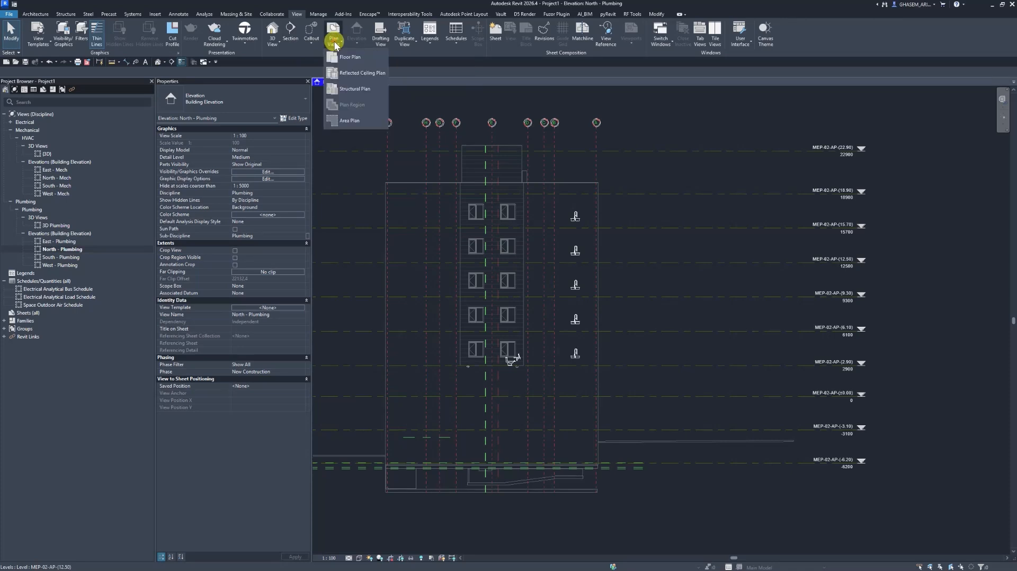
pyautogui.click(355, 57)
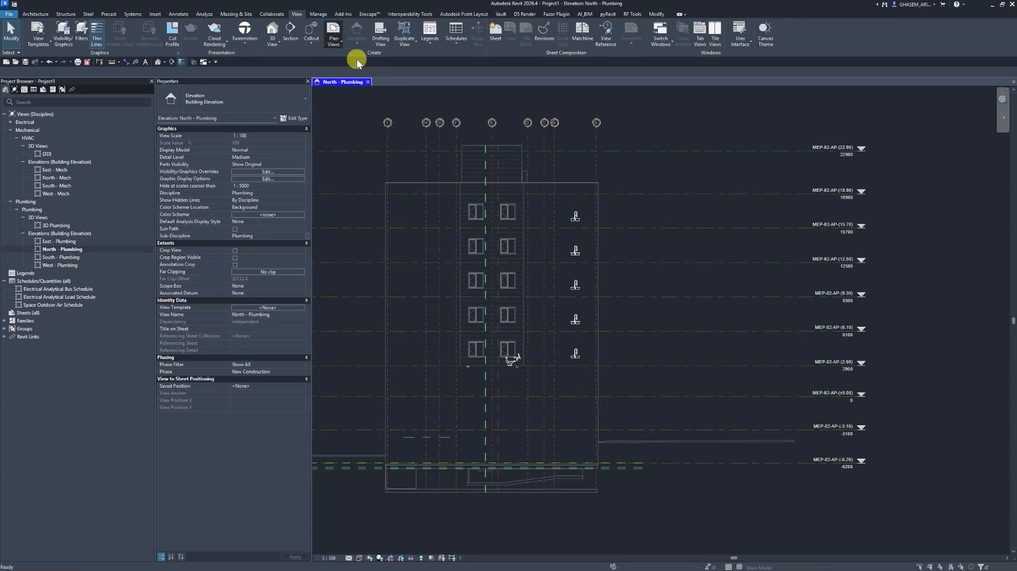
pyautogui.moveTo(598, 91); pyautogui.dragTo(611, 91)
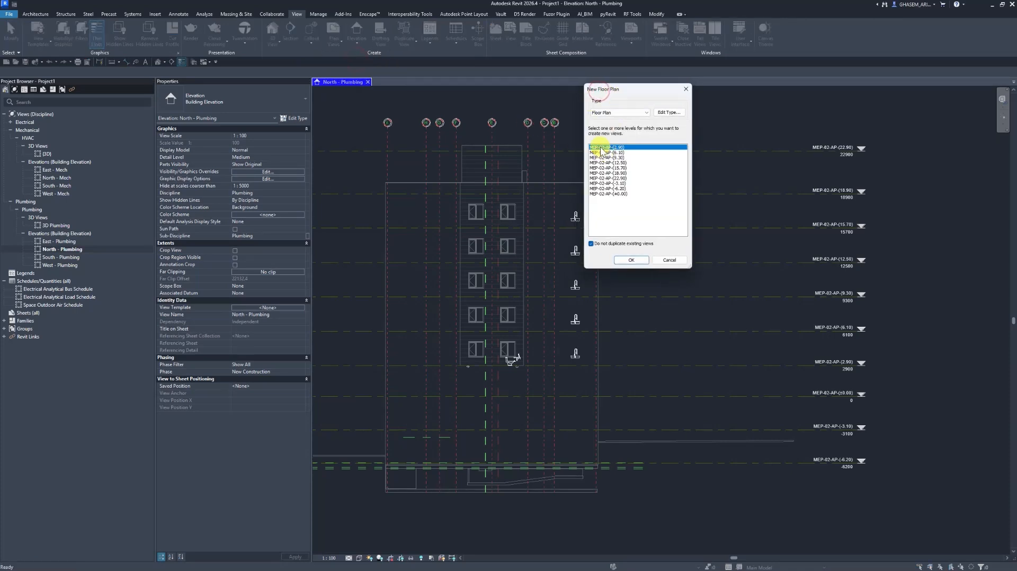
pyautogui.click(623, 112)
pyautogui.click(623, 111)
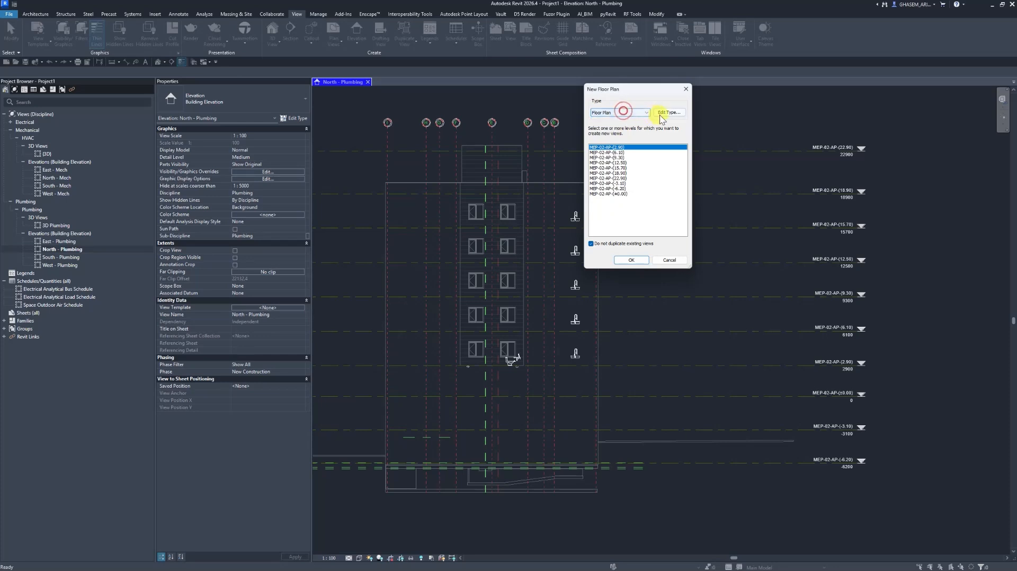
pyautogui.click(667, 113)
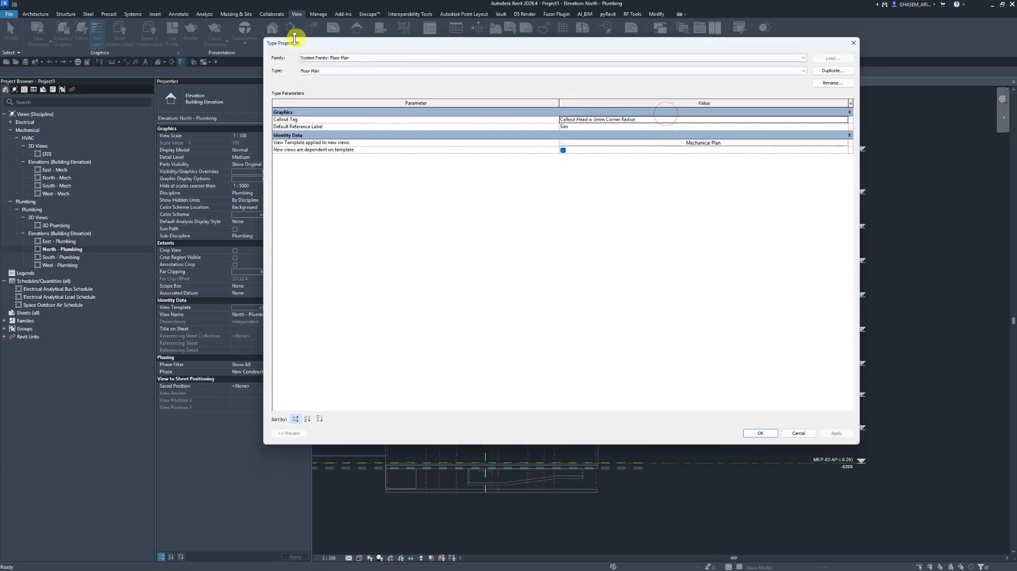
pyautogui.moveTo(260, 38); pyautogui.dragTo(393, 42)
pyautogui.click(439, 65)
pyautogui.click(439, 66)
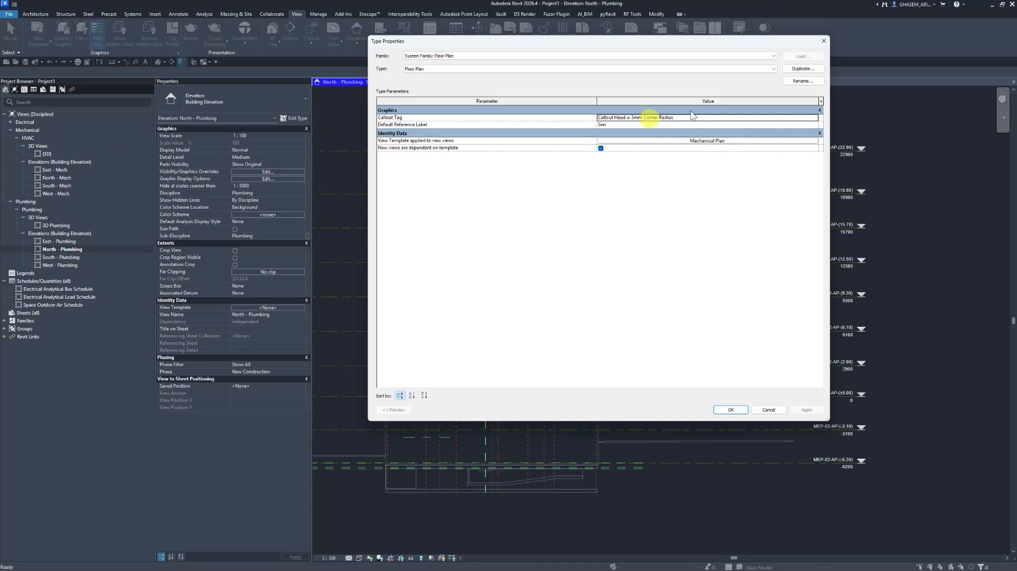
pyautogui.click(798, 69)
pyautogui.write('HVAC')
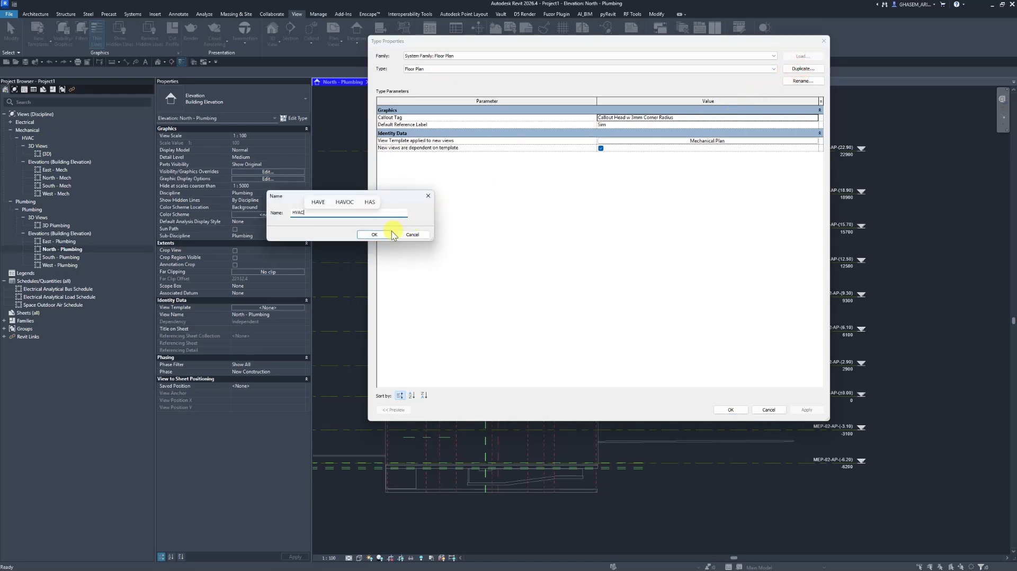
pyautogui.click(374, 234)
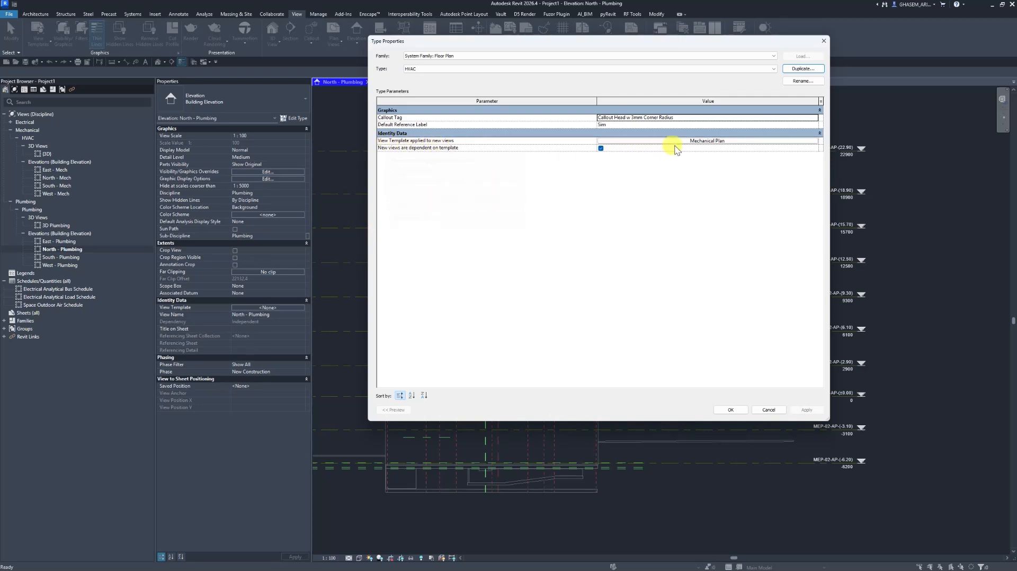
# Duplicate the Mechanical Plan view template as HVAC while assigning a template to the HVAC view type.
pyautogui.click(694, 143)
pyautogui.moveTo(270, 26); pyautogui.dragTo(543, 37)
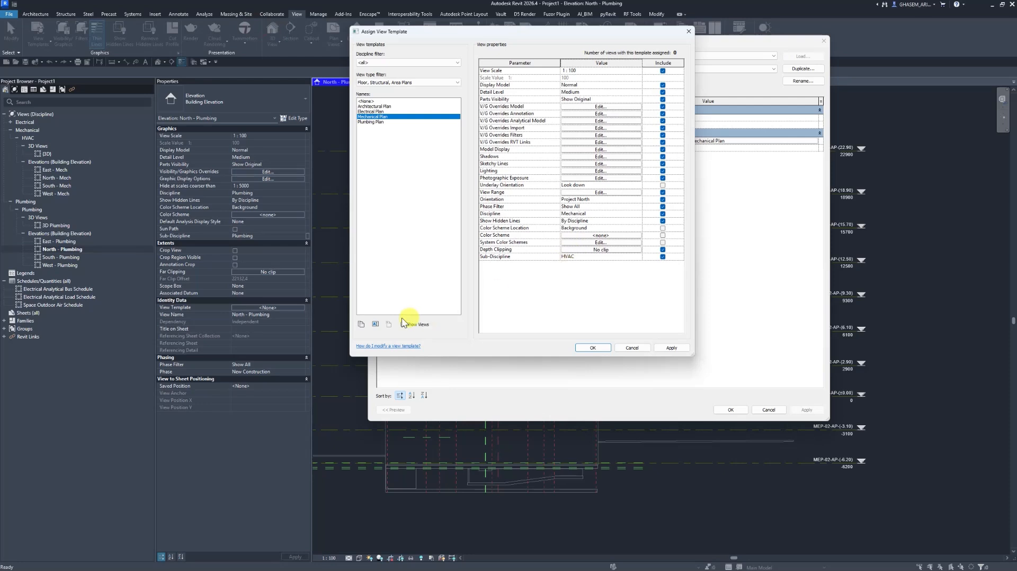
pyautogui.click(362, 325)
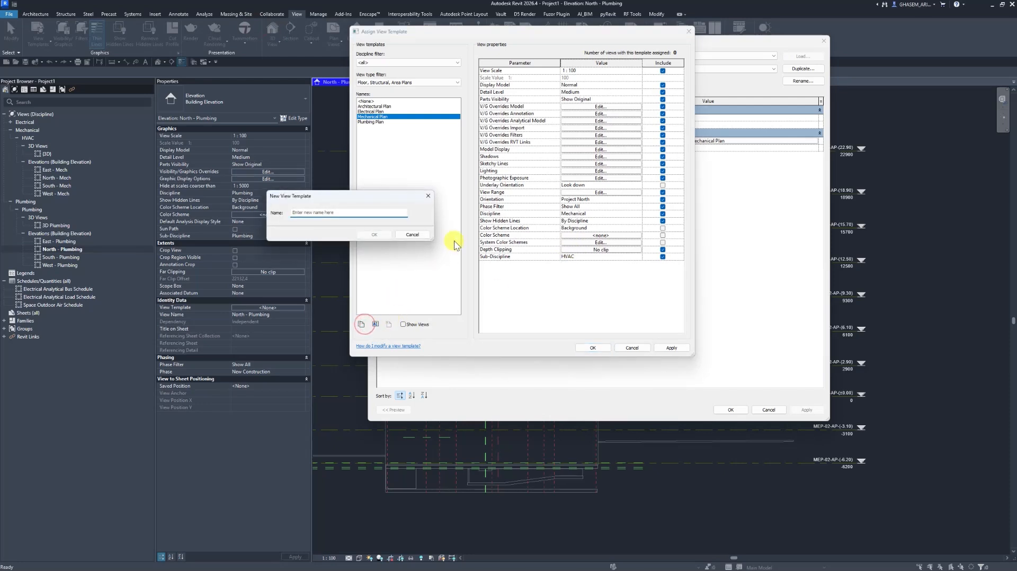
pyautogui.write('HVAC')
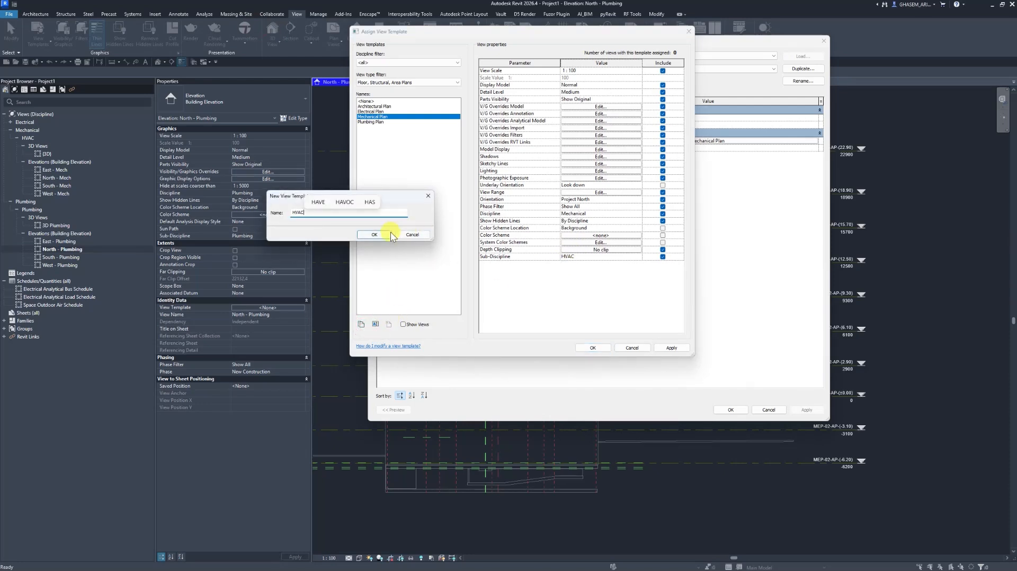
pyautogui.click(390, 235)
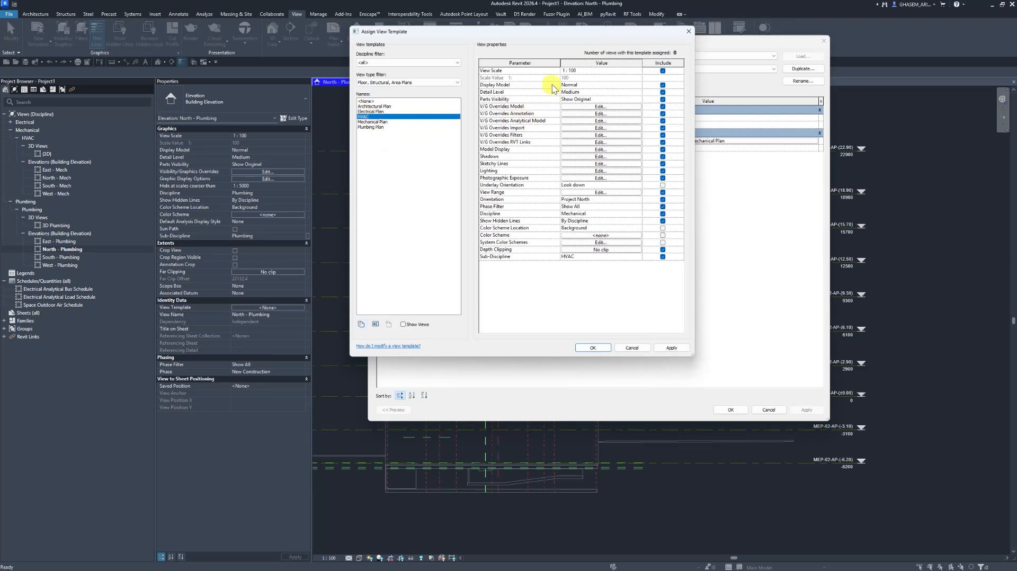
# Set the HVAC view template's detail level to Fine, keeping the 1 : 100 scale and HVAC sub-discipline.
pyautogui.click(626, 93)
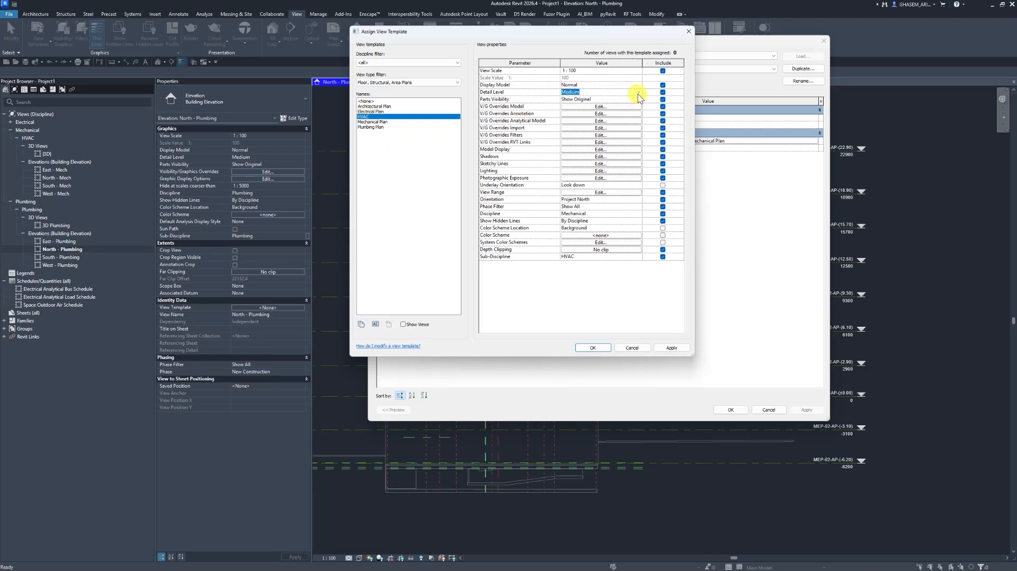
pyautogui.click(638, 93)
pyautogui.click(575, 113)
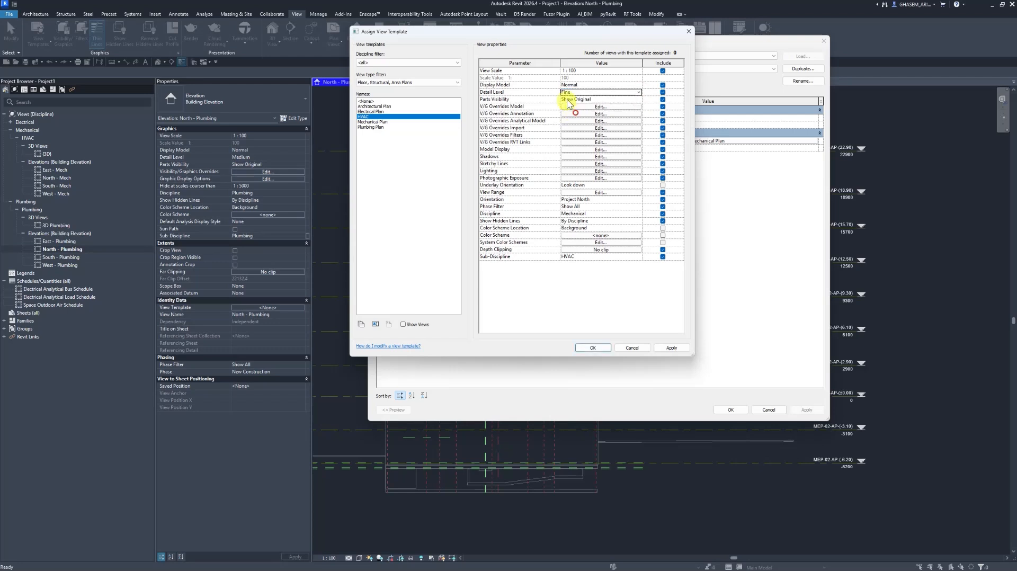
pyautogui.click(586, 72)
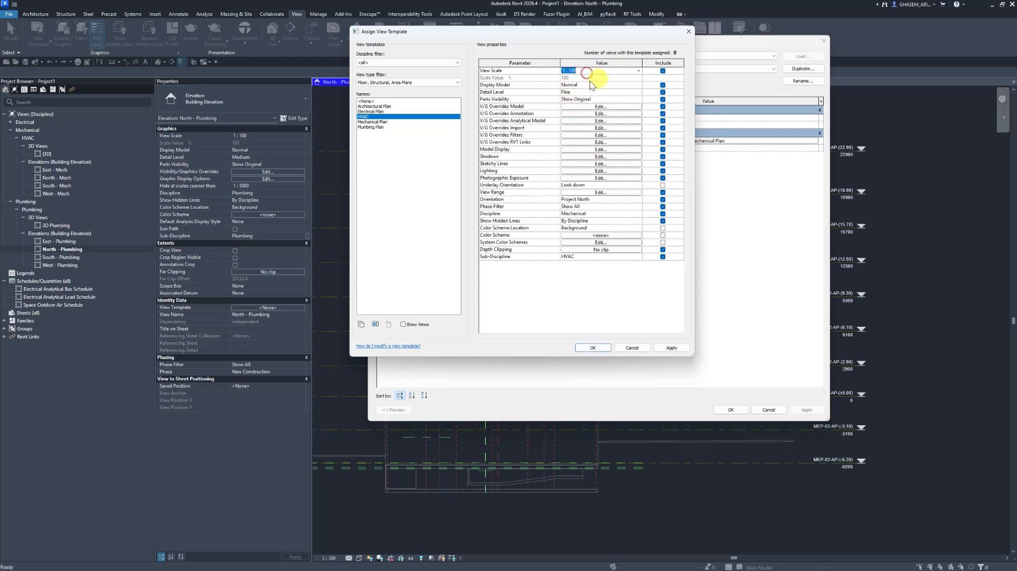
pyautogui.click(603, 257)
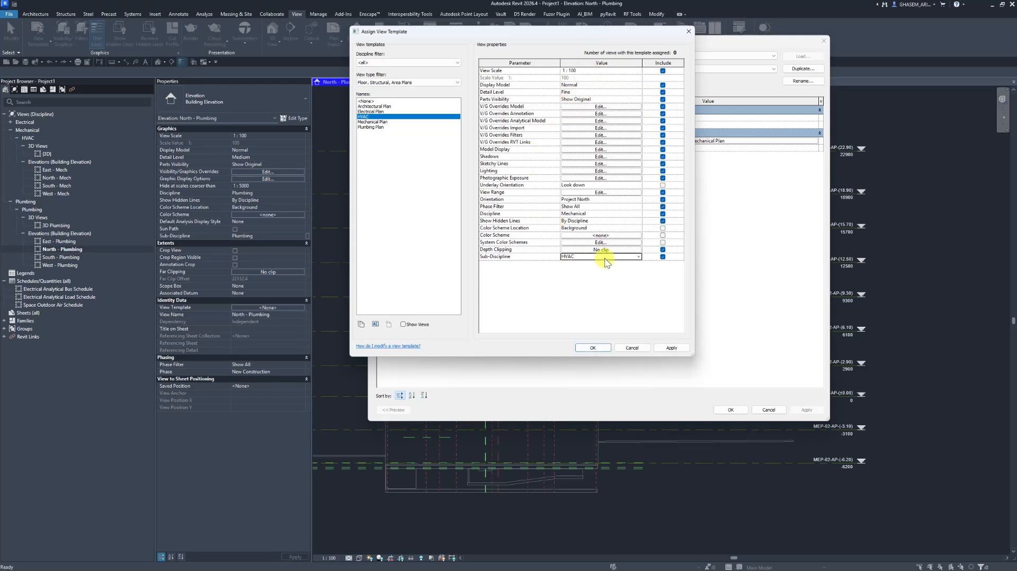
pyautogui.click(596, 218)
pyautogui.click(594, 257)
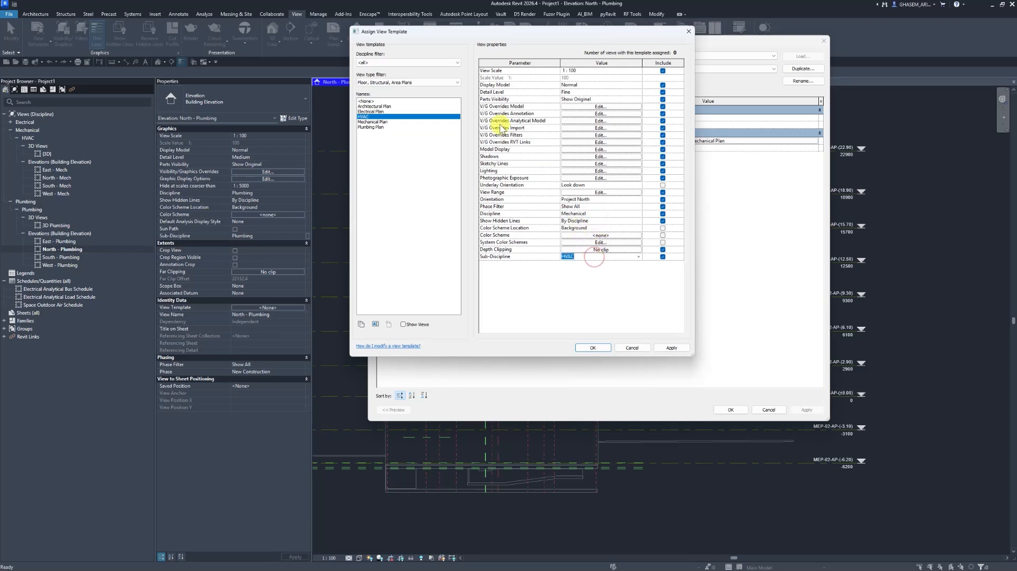
# Give the linked architectural model custom display settings in the HVAC template and hide its Levels annotation category.
pyautogui.click(585, 142)
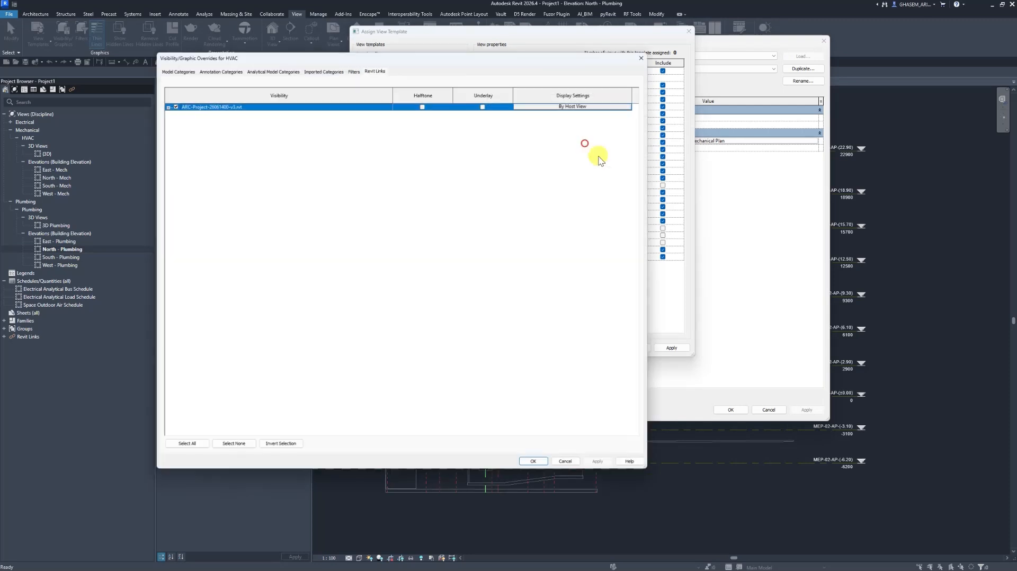
pyautogui.click(555, 106)
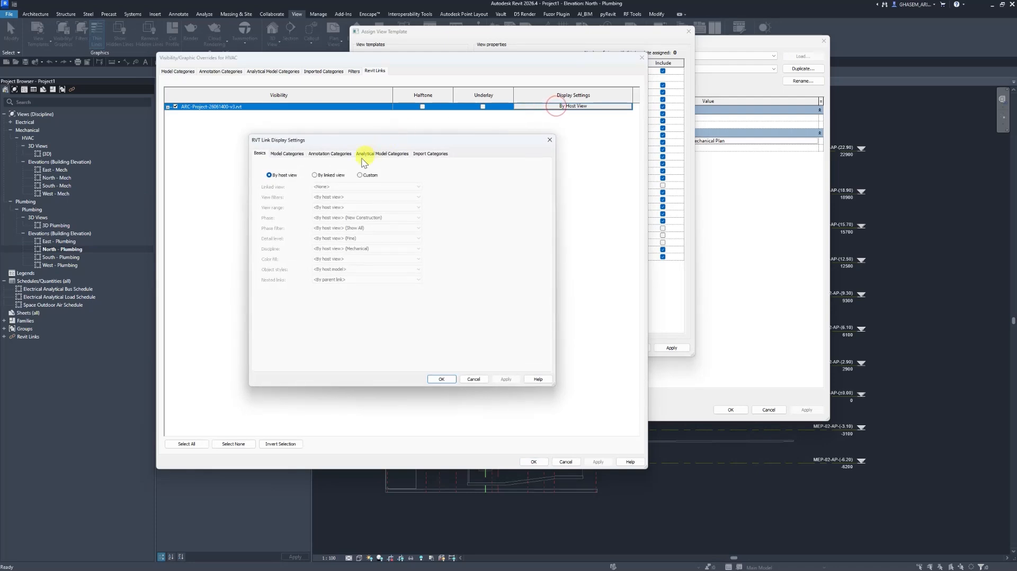
pyautogui.click(360, 175)
pyautogui.click(330, 153)
pyautogui.click(360, 165)
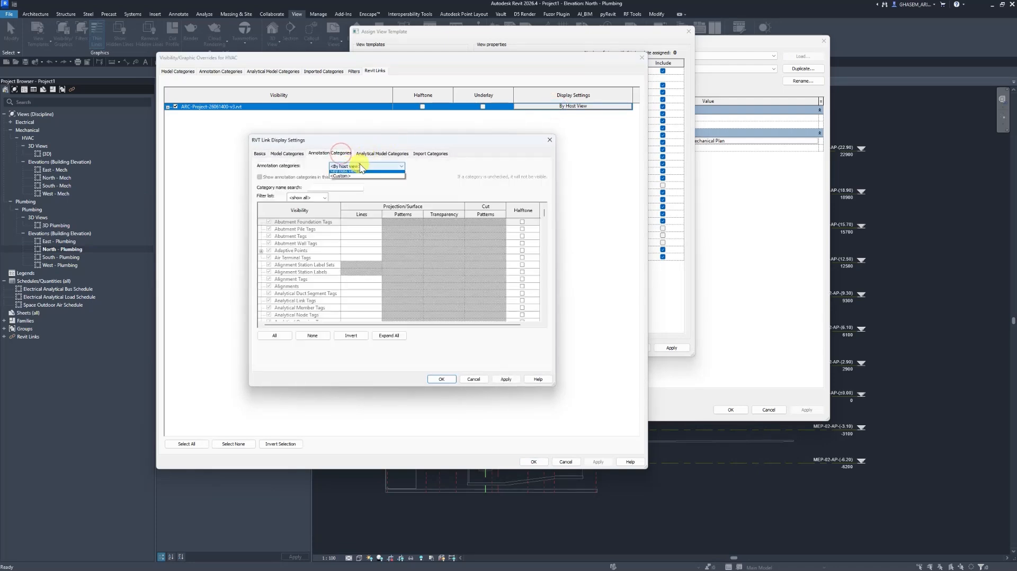
pyautogui.click(350, 178)
pyautogui.click(334, 259)
pyautogui.press('l')
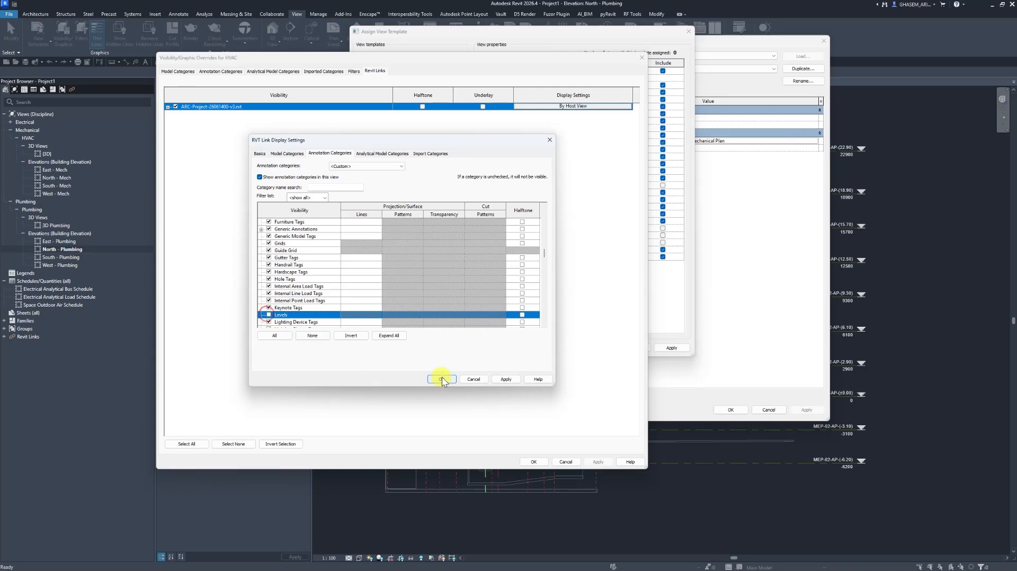
pyautogui.click(505, 378)
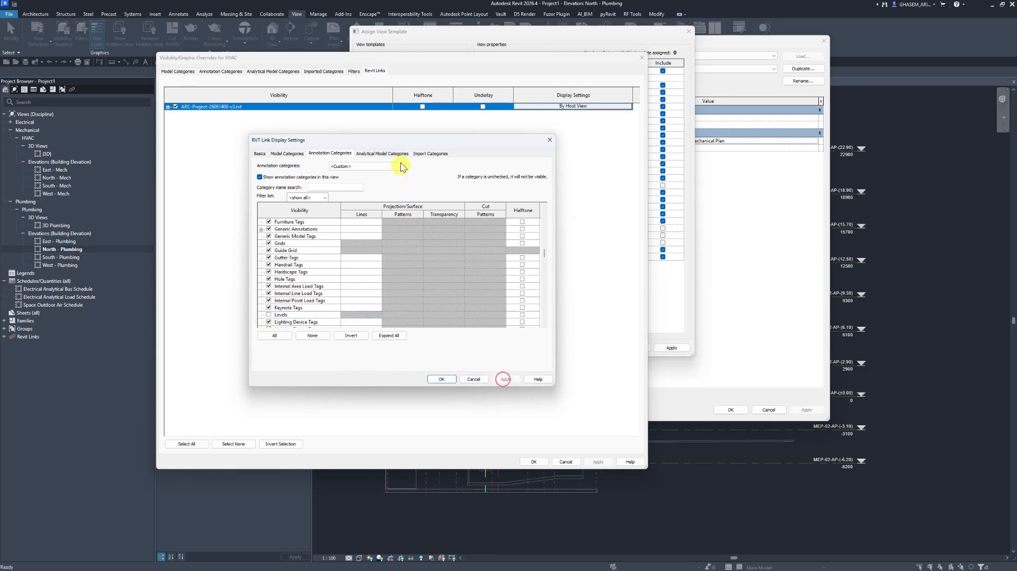
# Switch the linked architectural model's model categories to <Custom> and set its Walls detail level to Coarse.
pyautogui.moveTo(403, 140); pyautogui.dragTo(475, 90)
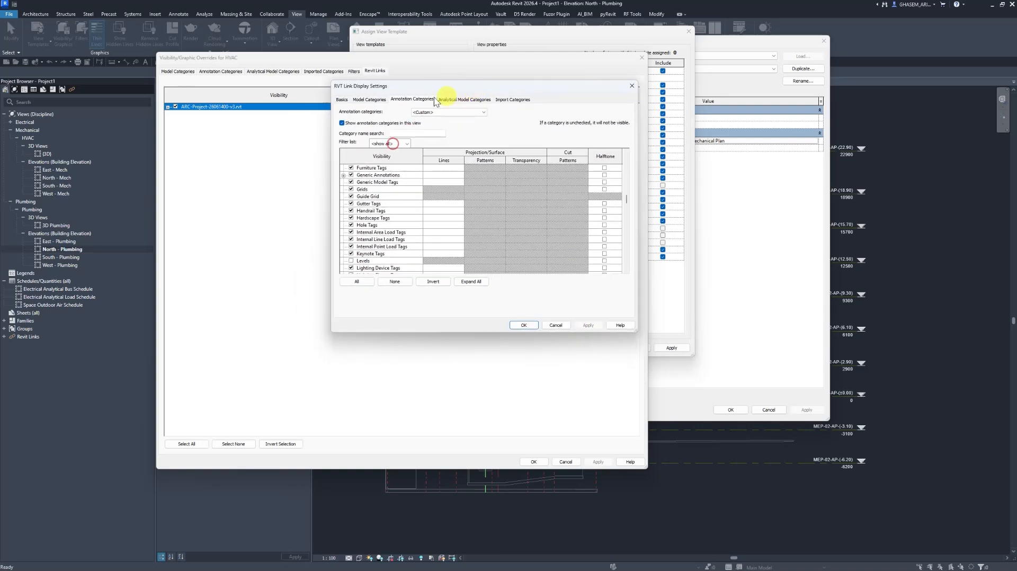
pyautogui.click(365, 100)
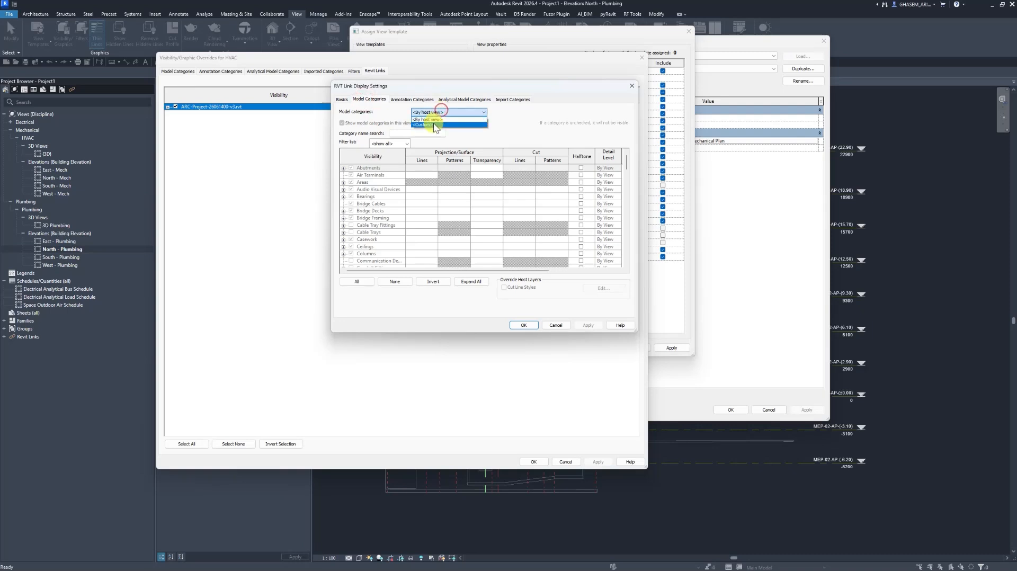
pyautogui.click(377, 217)
pyautogui.press('w')
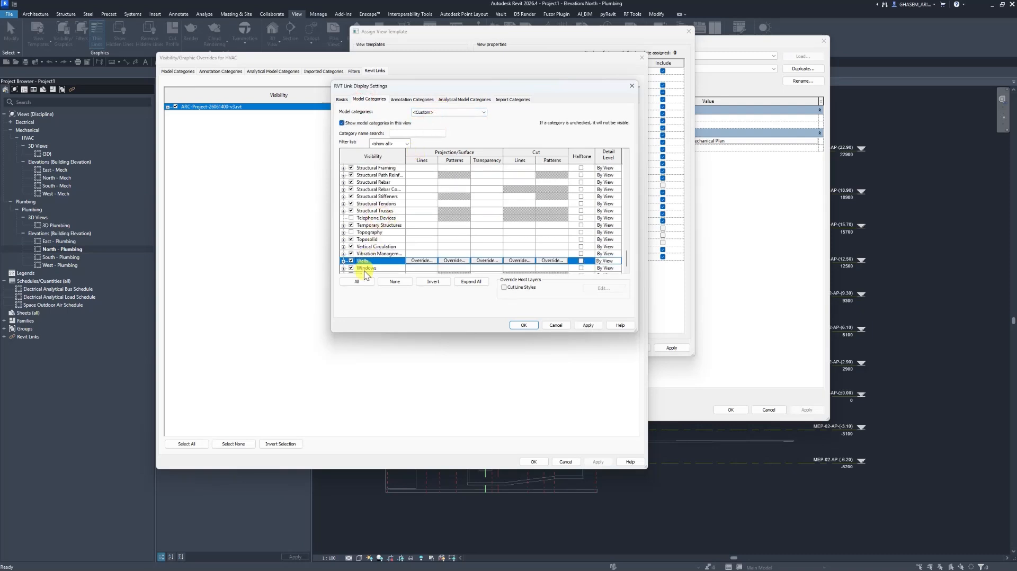
pyautogui.click(617, 261)
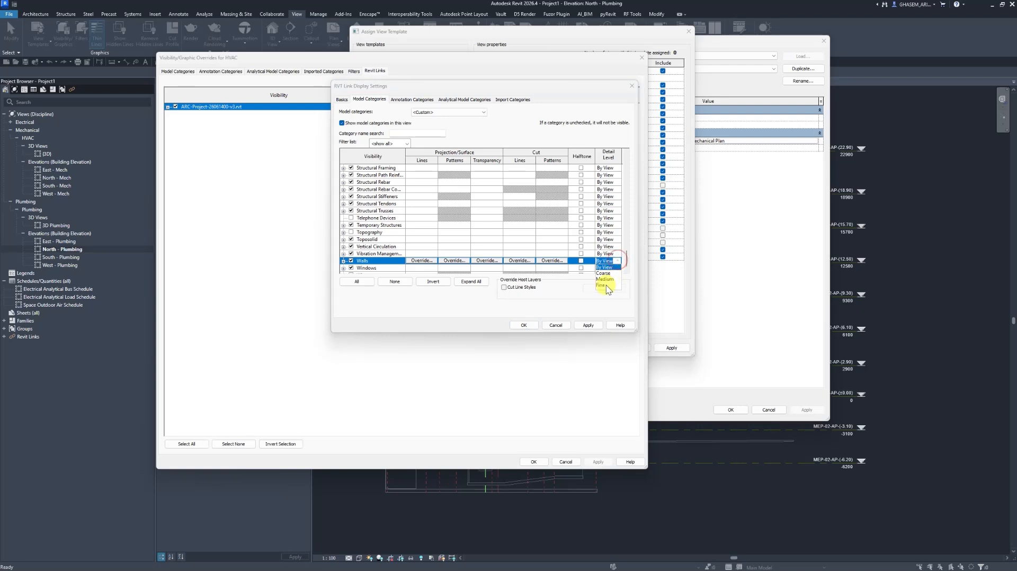
pyautogui.click(605, 273)
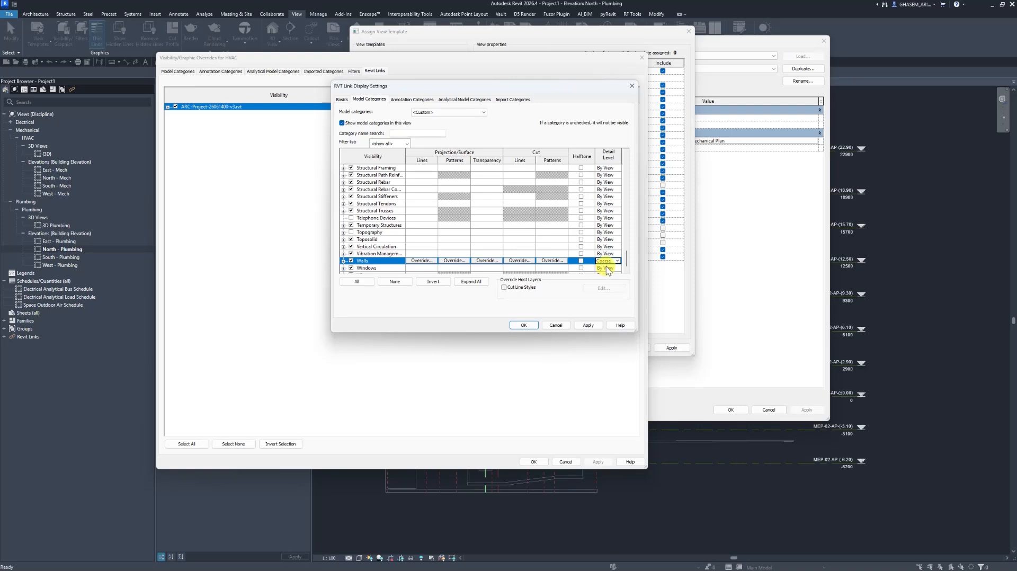
pyautogui.moveTo(637, 332); pyautogui.dragTo(690, 365)
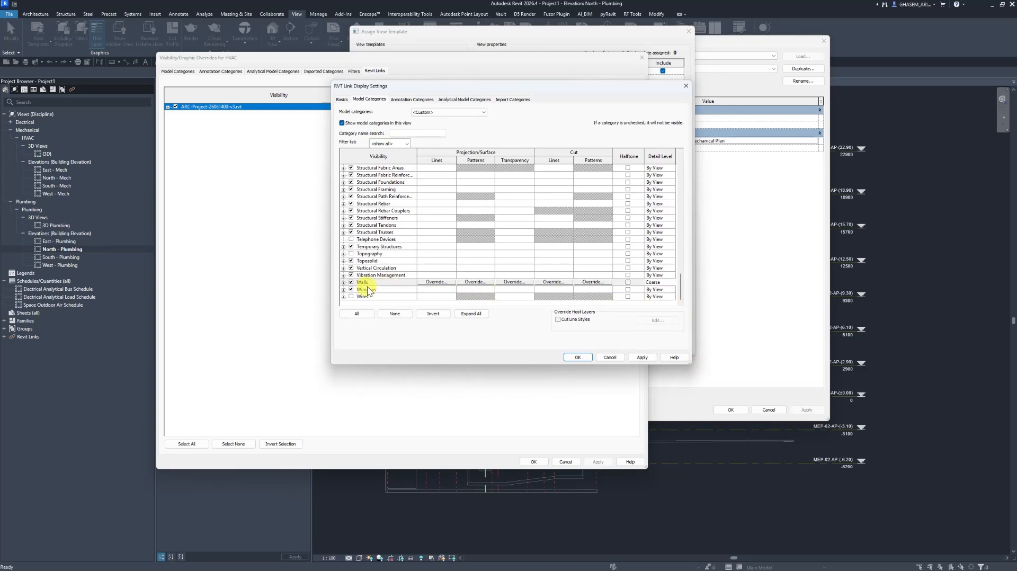
# Set the linked model's Floors detail level to Fine and accept the HVAC template's visibility overrides.
pyautogui.press('f')
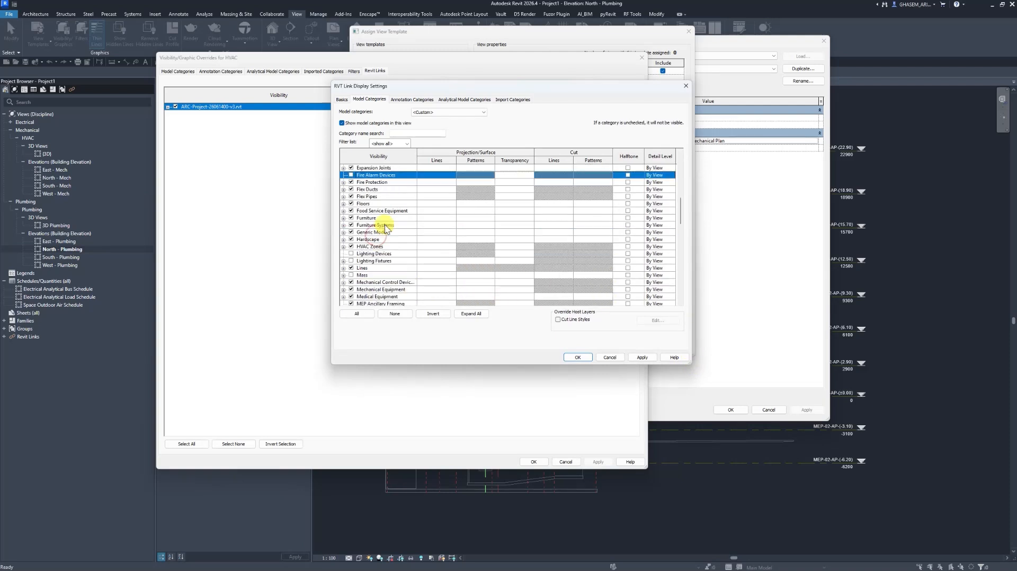
pyautogui.click(371, 203)
pyautogui.click(657, 203)
pyautogui.click(669, 203)
pyautogui.click(657, 228)
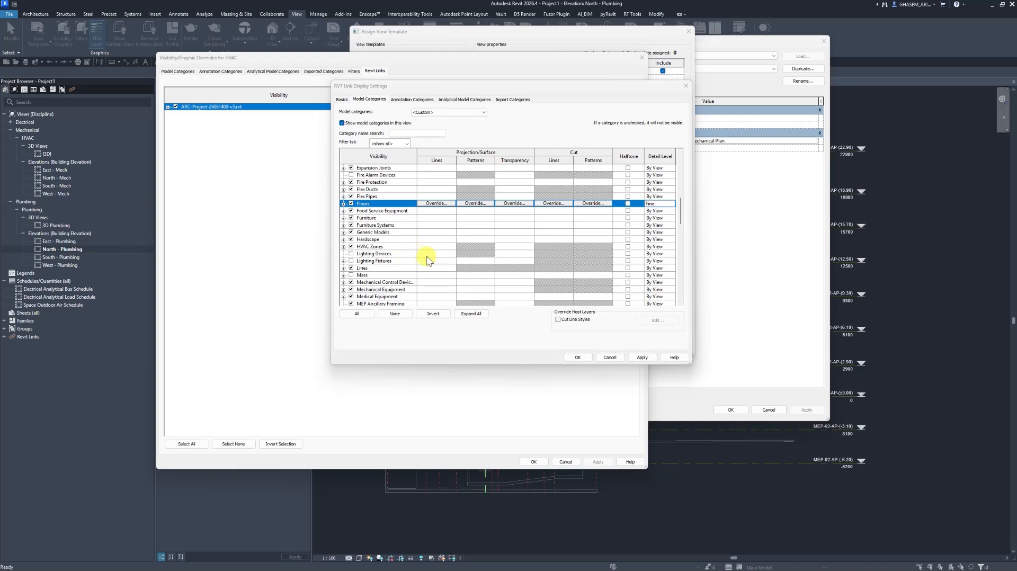
pyautogui.click(643, 358)
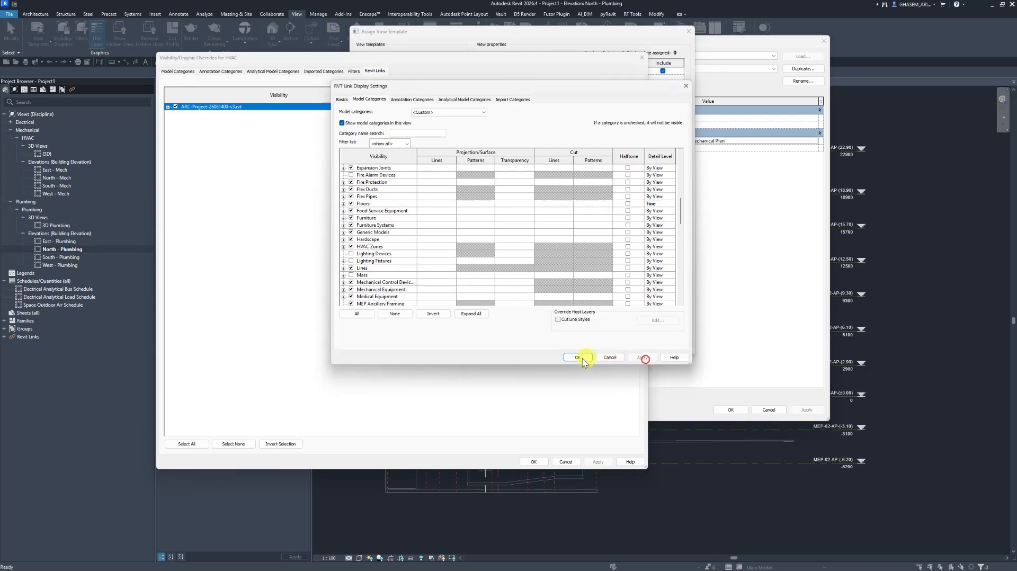
pyautogui.click(576, 357)
pyautogui.click(598, 461)
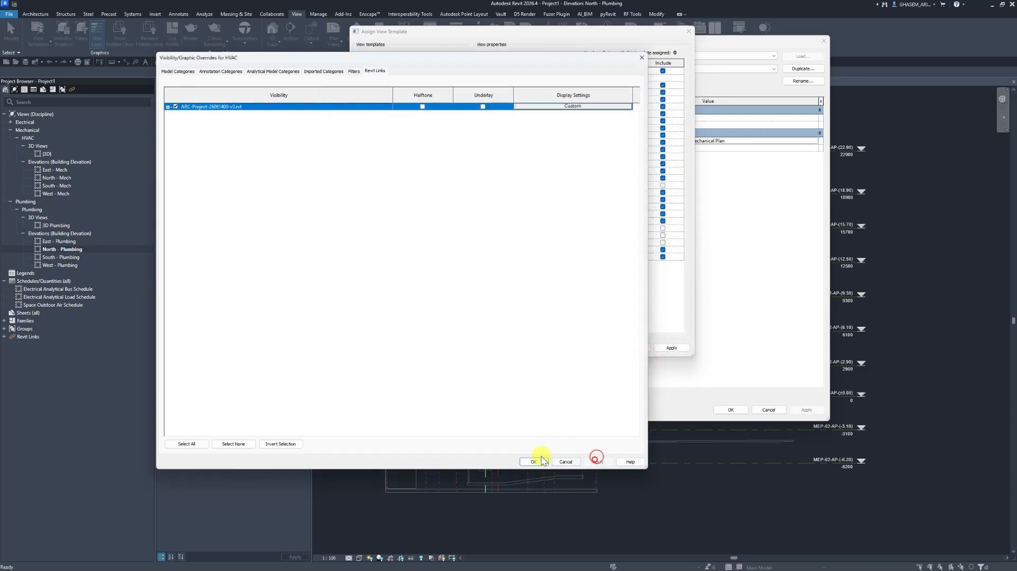
pyautogui.click(534, 461)
# Assign the HVAC view template to the HVAC floor plan type and create HVAC floor plans for all MEP levels.
pyautogui.click(671, 348)
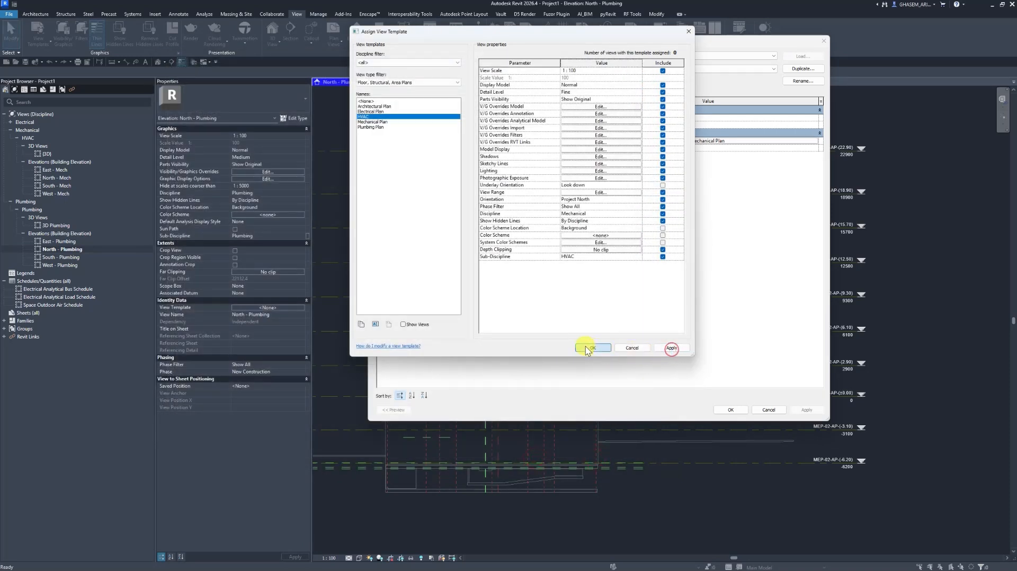
pyautogui.click(592, 348)
pyautogui.click(446, 68)
pyautogui.click(446, 69)
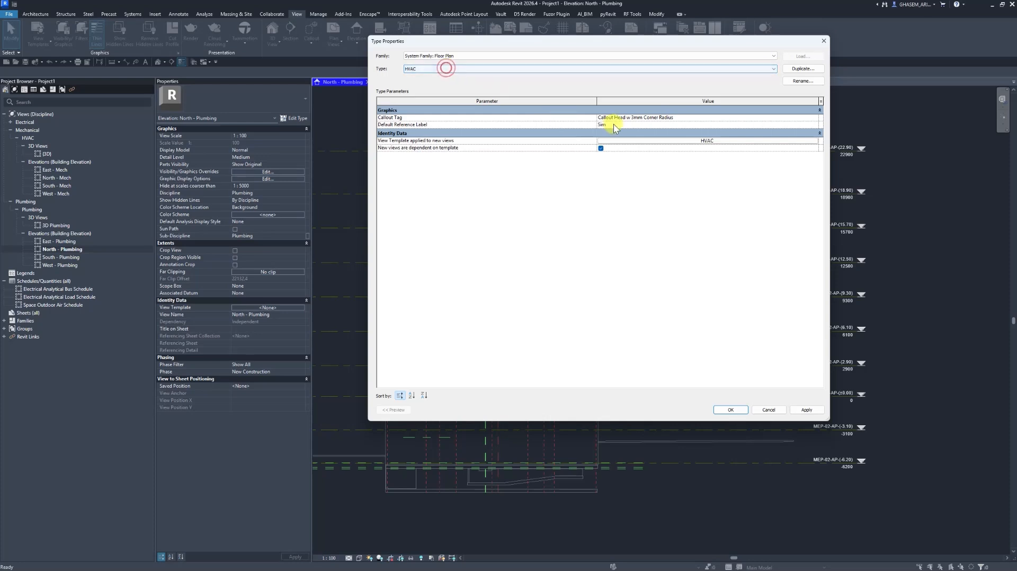
pyautogui.click(746, 409)
pyautogui.keyDown('shift'); pyautogui.click(621, 178); pyautogui.keyUp('shift')
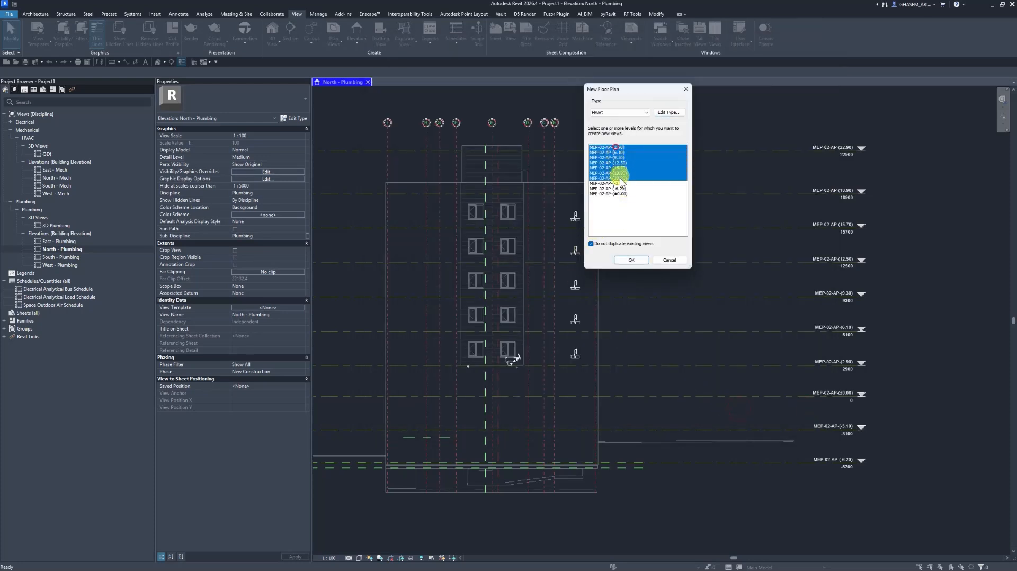
pyautogui.click(641, 260)
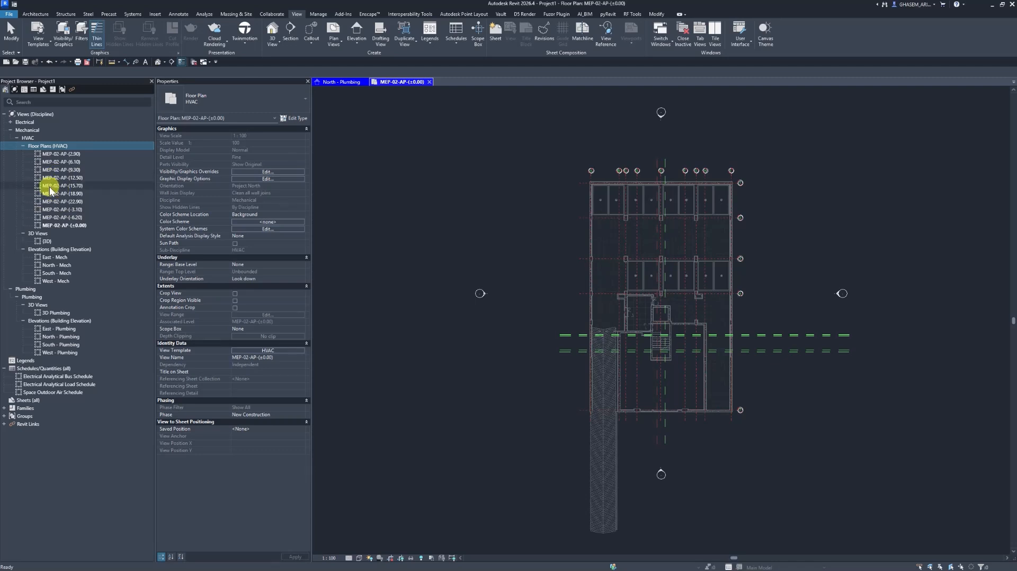
# Open the MEP-02-AP-(15.70) HVAC floor plan and examine how the linked walls and floors are displayed.
pyautogui.doubleClick(76, 186)
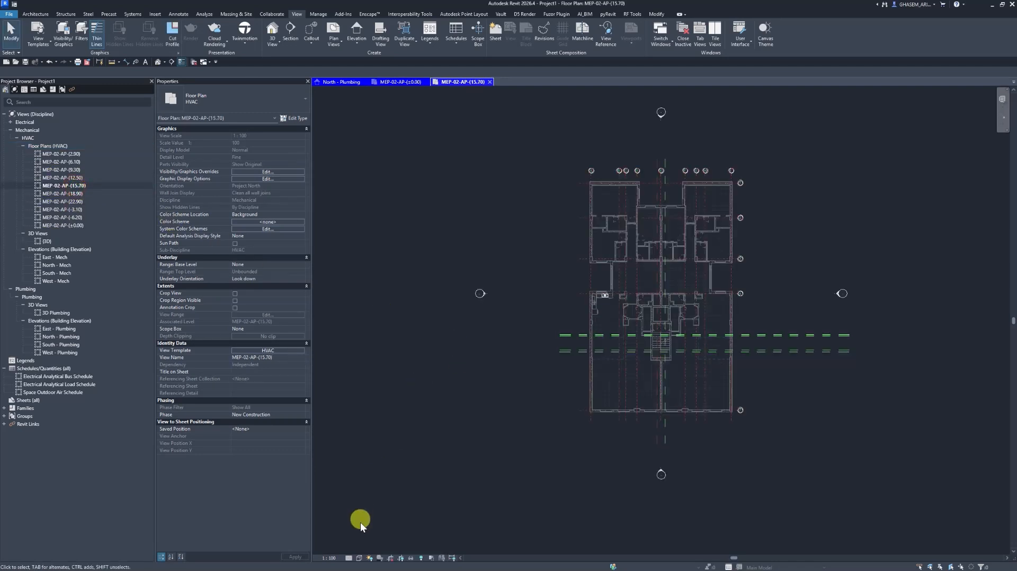
pyautogui.scroll(8, 526, 427)
pyautogui.moveTo(544, 292); pyautogui.dragTo(565, 310, button='middle')
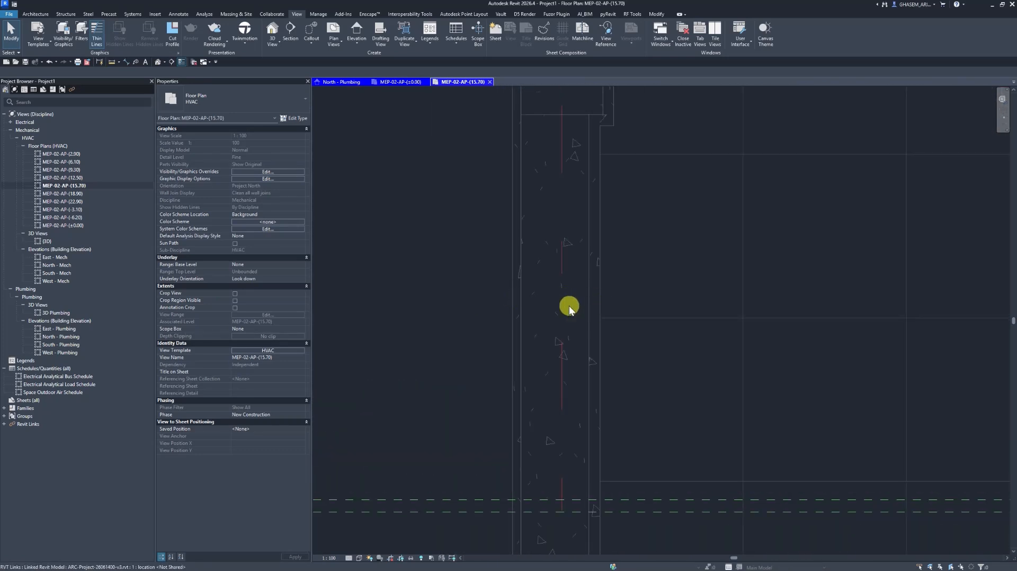
pyautogui.scroll(2, 593, 290)
pyautogui.scroll(-6, 593, 294)
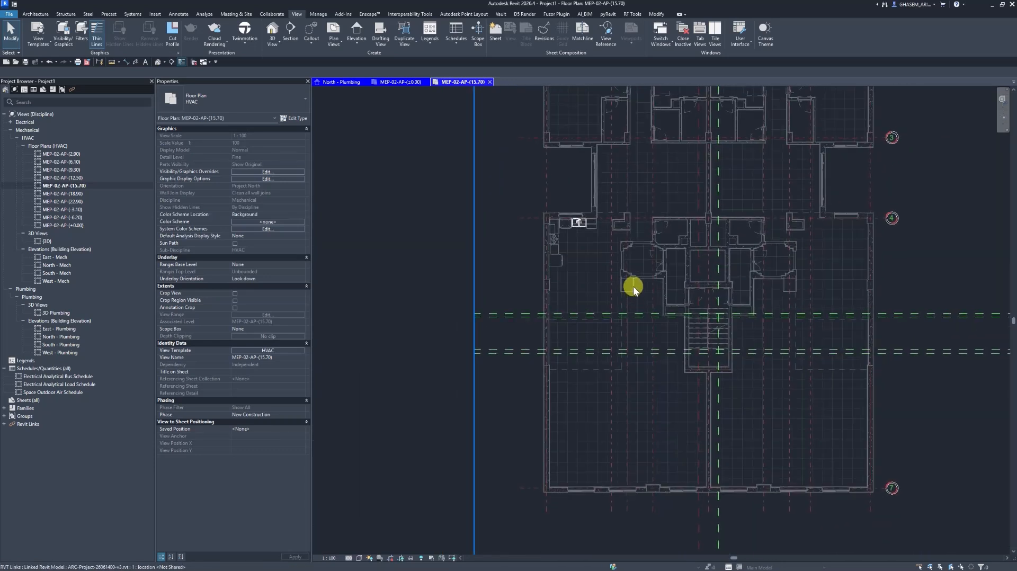
pyautogui.scroll(-2, 630, 295)
pyautogui.scroll(-2, 618, 294)
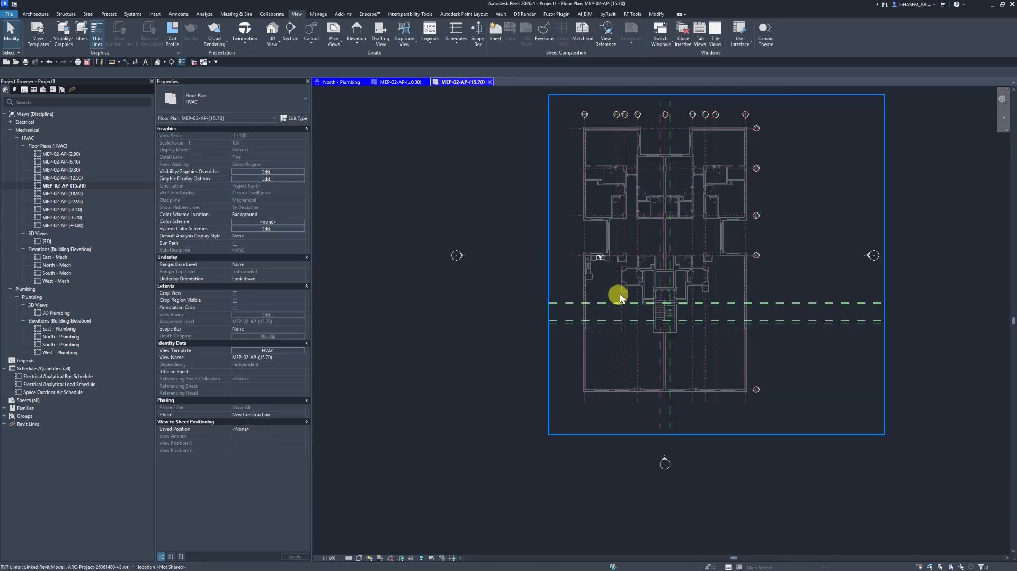
pyautogui.moveTo(659, 290); pyautogui.dragTo(660, 304, button='middle')
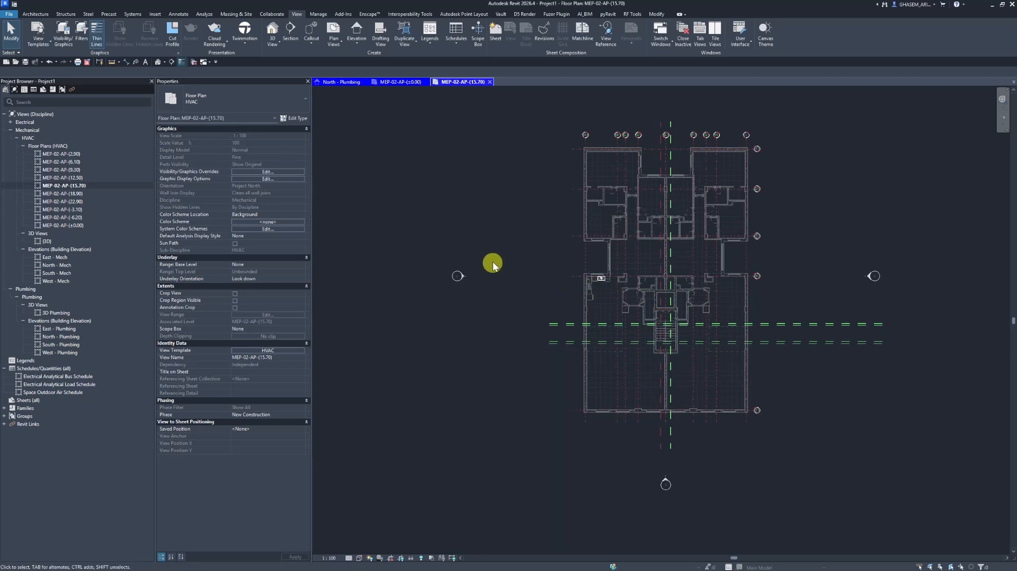
pyautogui.moveTo(492, 262); pyautogui.dragTo(504, 269, button='middle')
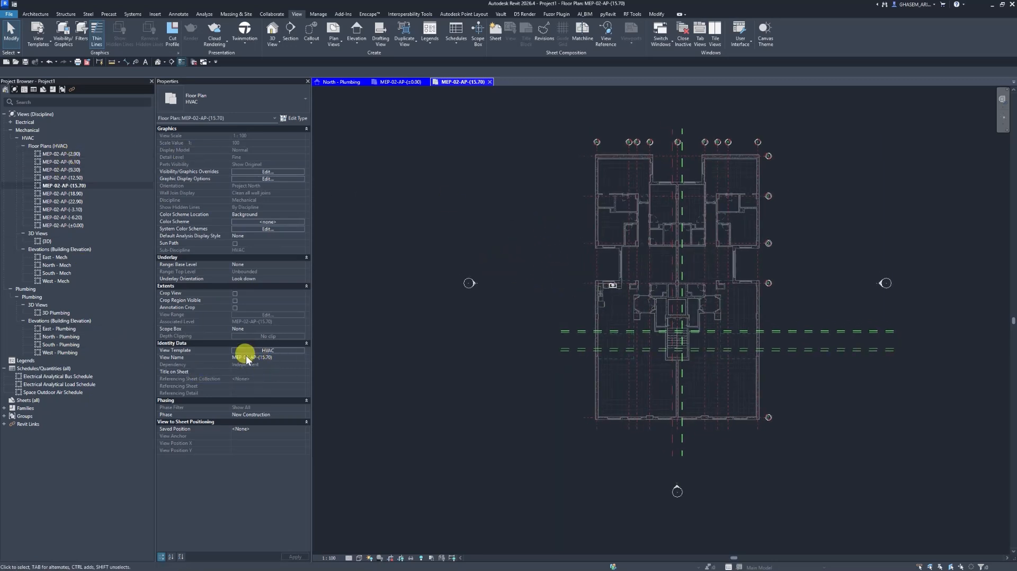
# Review the view range defined in the HVAC view template of the MEP-02-AP-(15.70) plan without changing it.
pyautogui.click(262, 351)
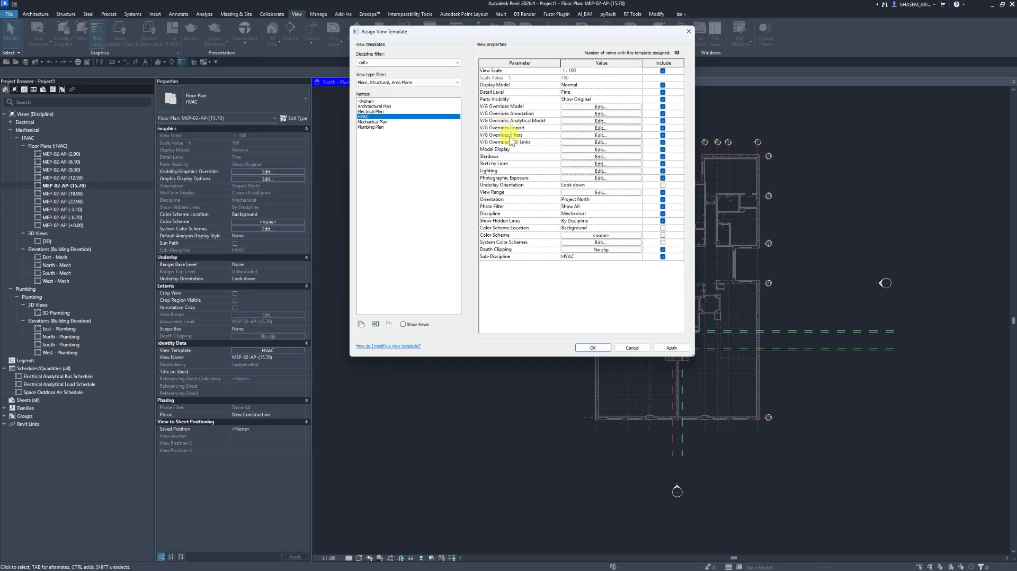
pyautogui.click(577, 192)
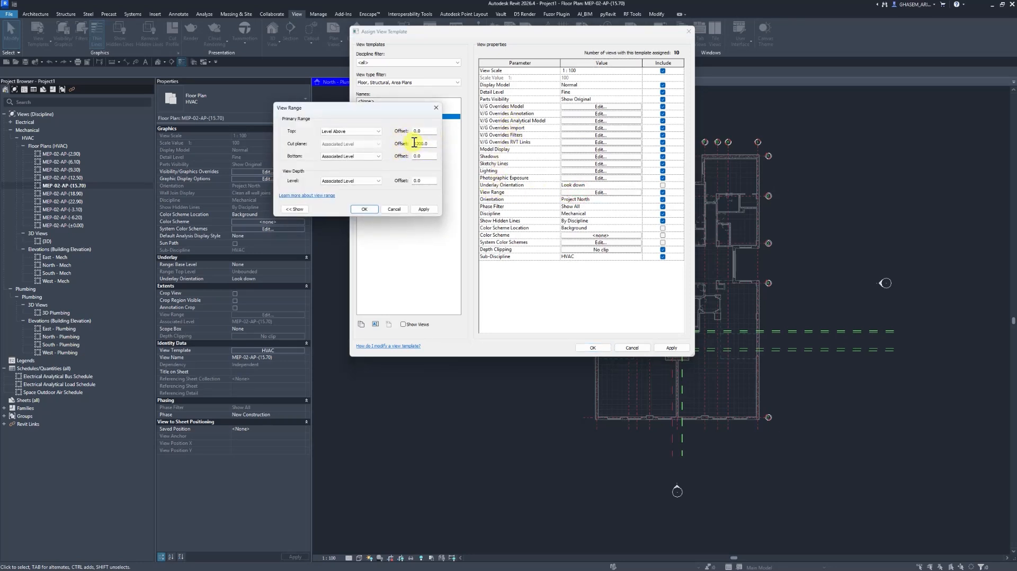
pyautogui.click(394, 209)
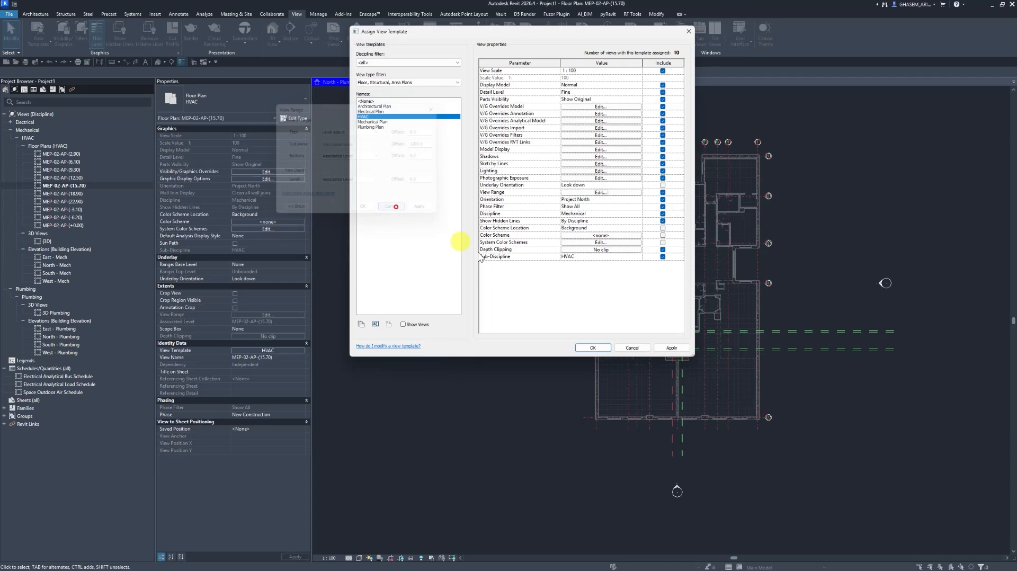
pyautogui.click(592, 347)
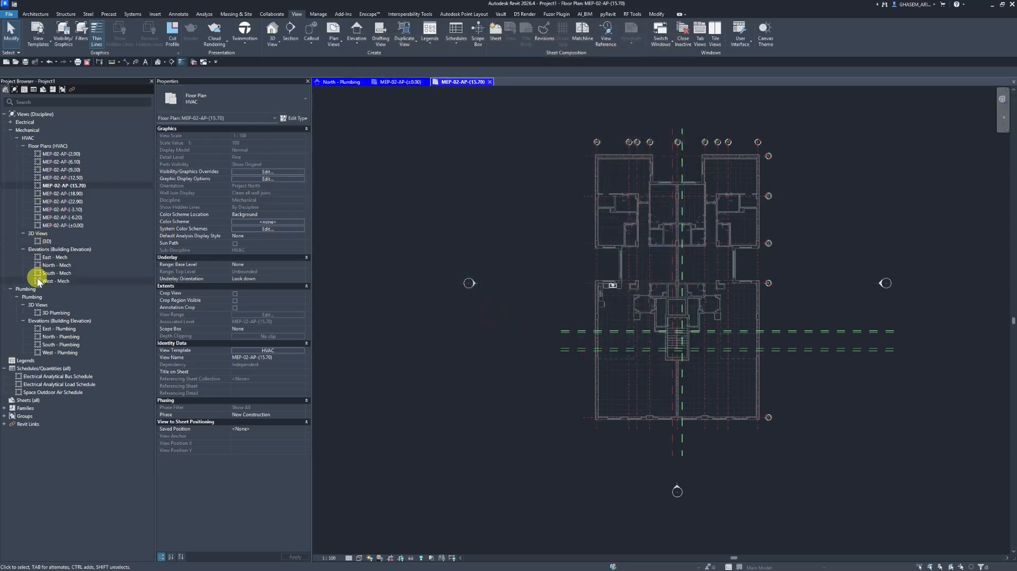
# Close the MEP-02-AP-(15.70) and MEP-02-AP-(±0.00) floor plan views, returning to the North - Plumbing elevation.
pyautogui.scroll(-1, 490, 257)
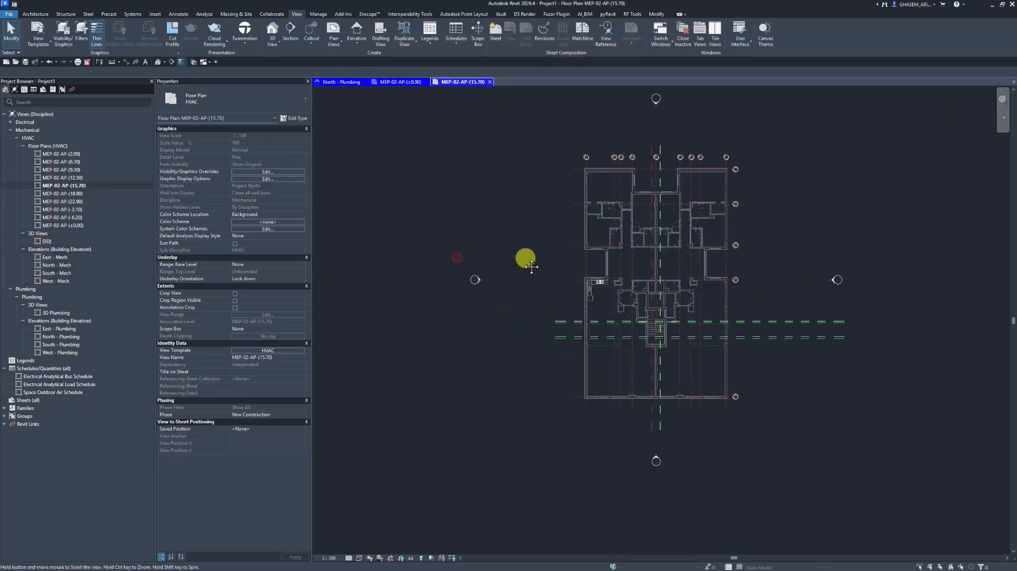
pyautogui.click(489, 82)
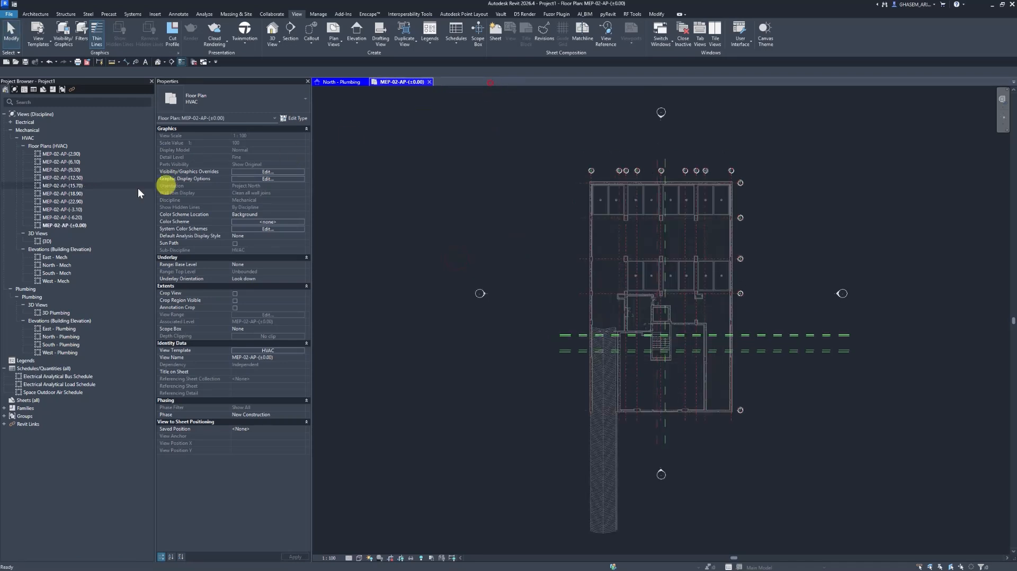
pyautogui.click(429, 81)
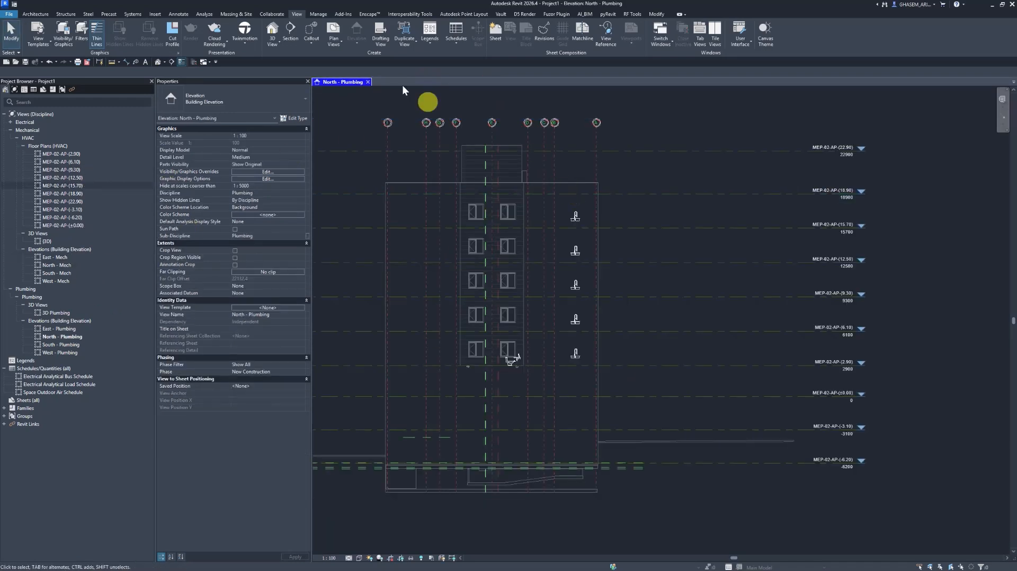
# Start a new reflected ceiling plan and duplicate its Ceiling Plan view type under the name HVAC Ceiling Plan.
pyautogui.click(333, 38)
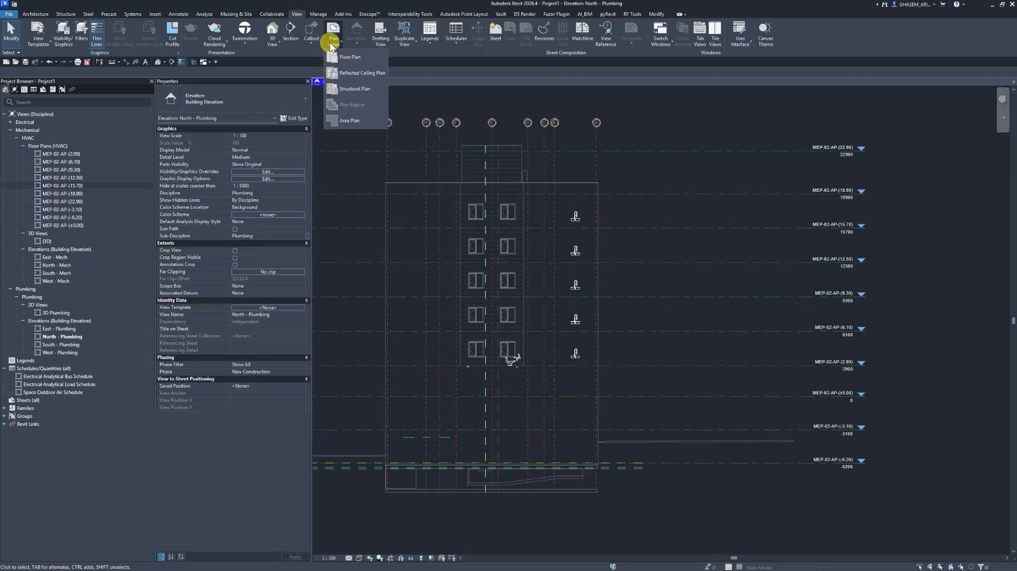
pyautogui.click(343, 75)
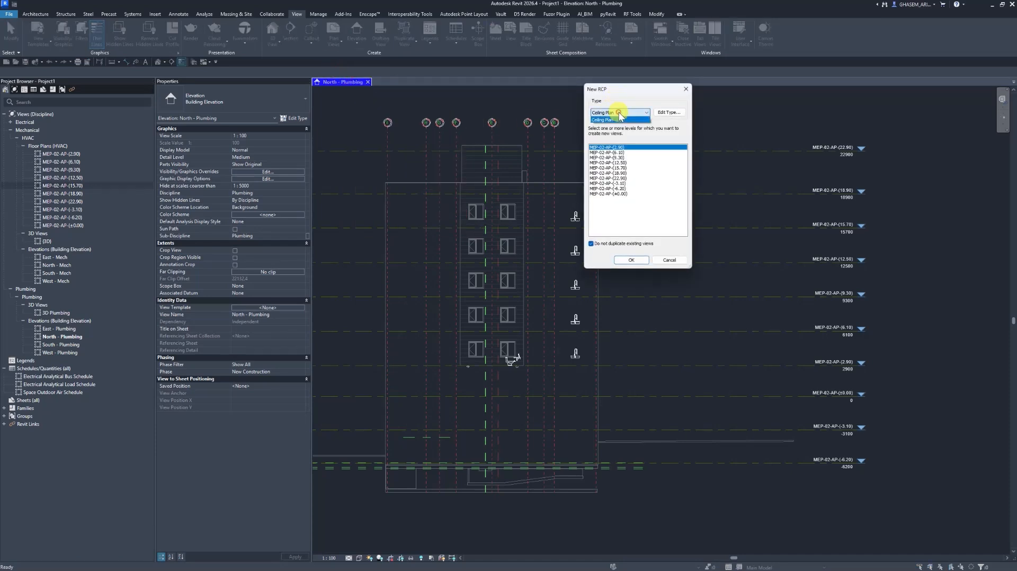
pyautogui.click(669, 112)
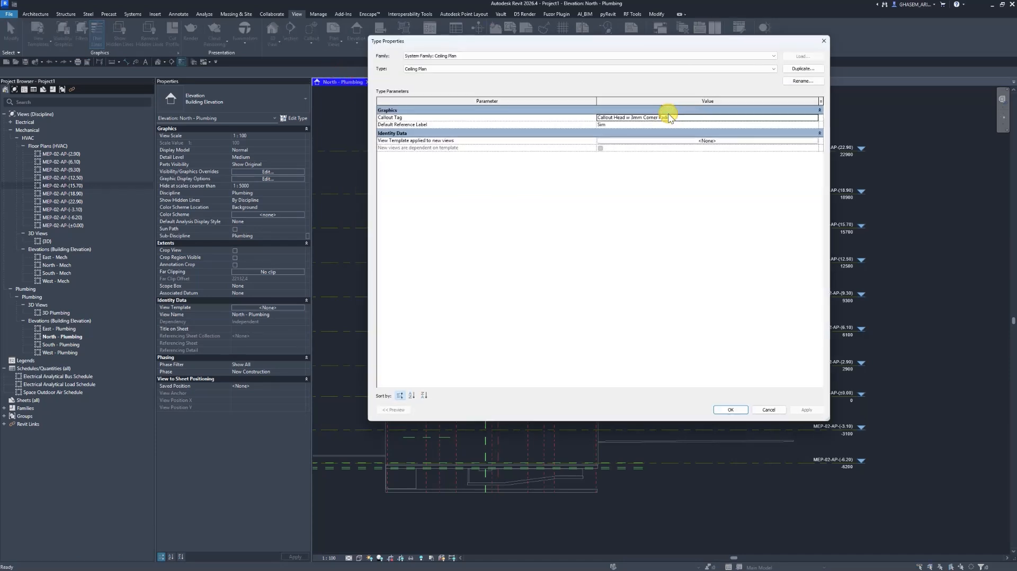
pyautogui.click(818, 69)
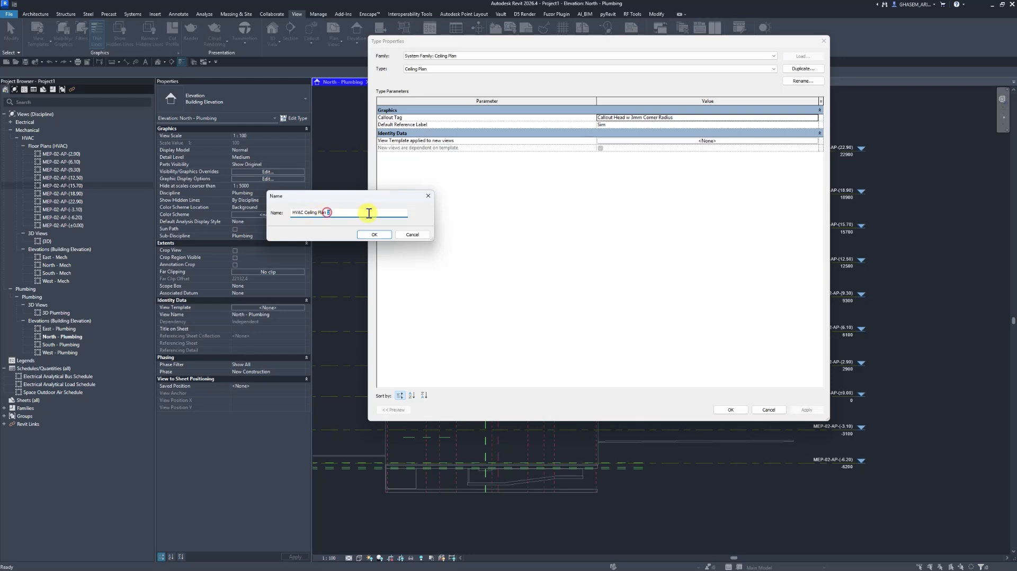
pyautogui.click(380, 234)
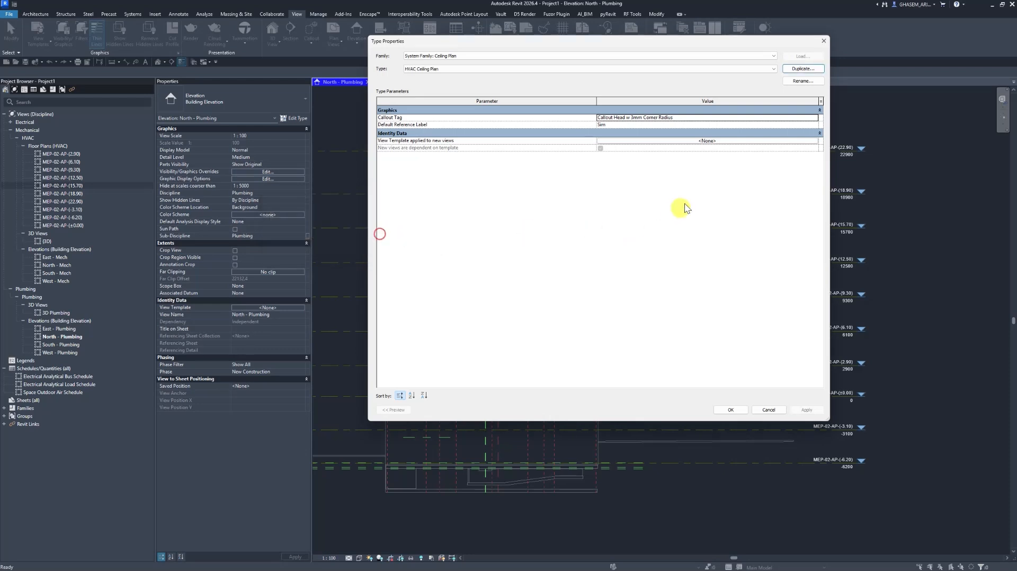
# Duplicate the Mechanical Ceiling view template as HVAC Ceiling for the HVAC Ceiling Plan type.
pyautogui.click(696, 141)
pyautogui.click(697, 142)
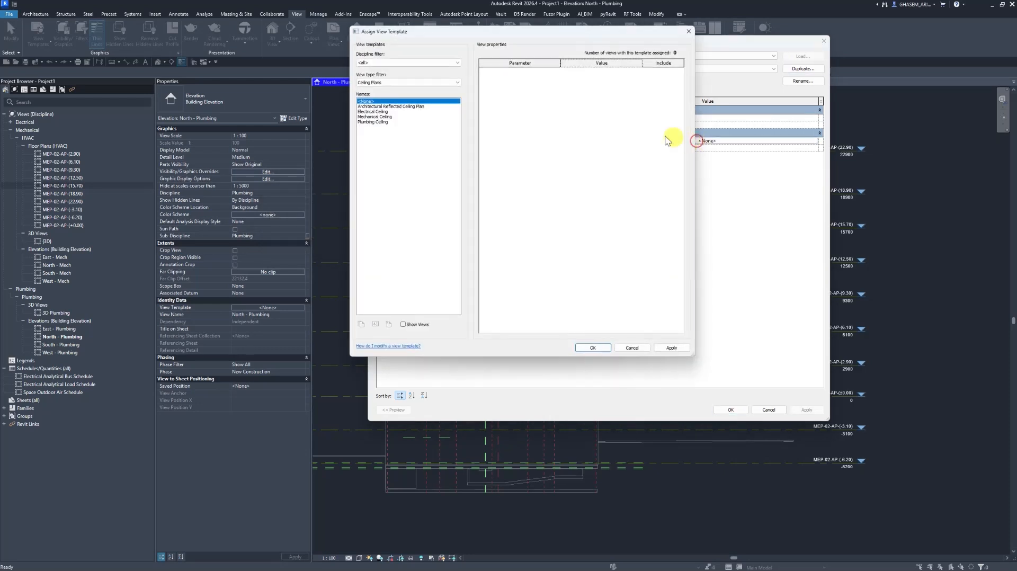
pyautogui.click(382, 116)
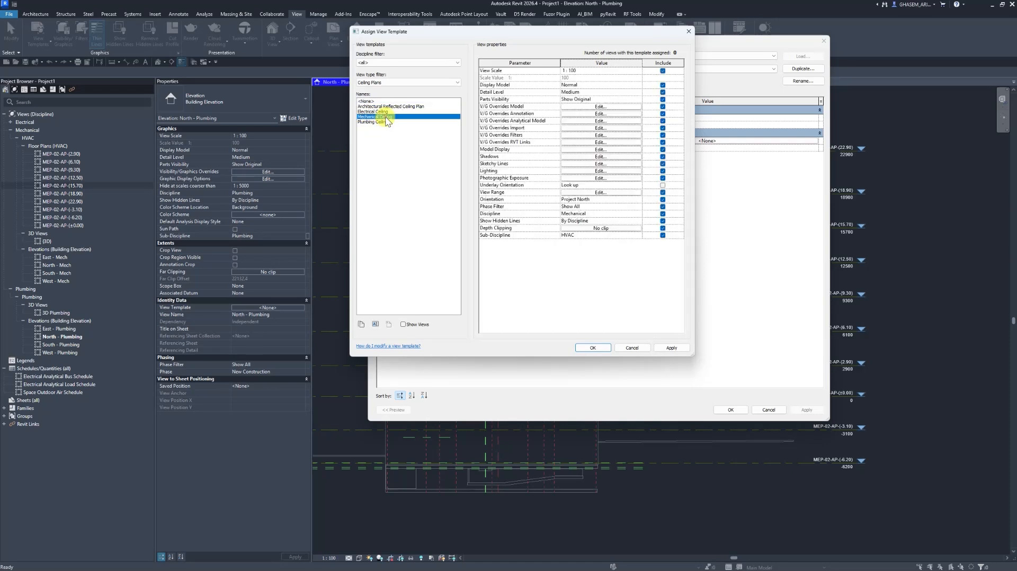
pyautogui.click(361, 324)
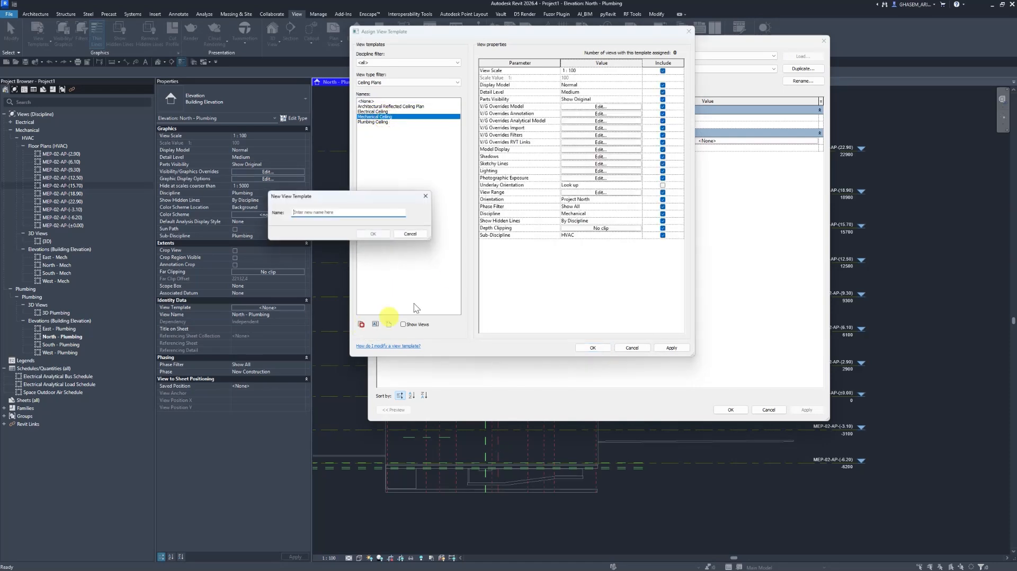
pyautogui.write('HVAC Ceiling')
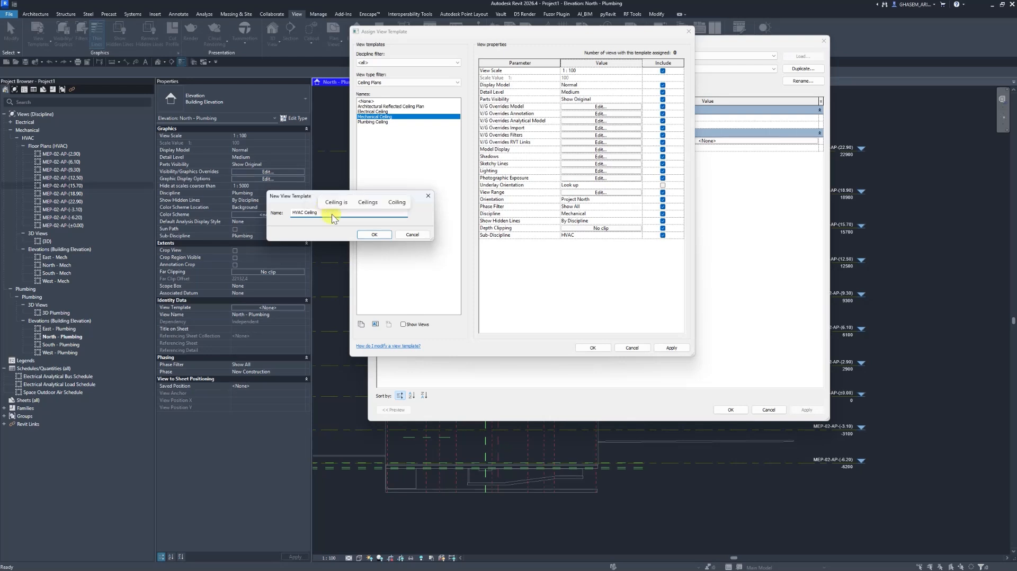
pyautogui.click(374, 235)
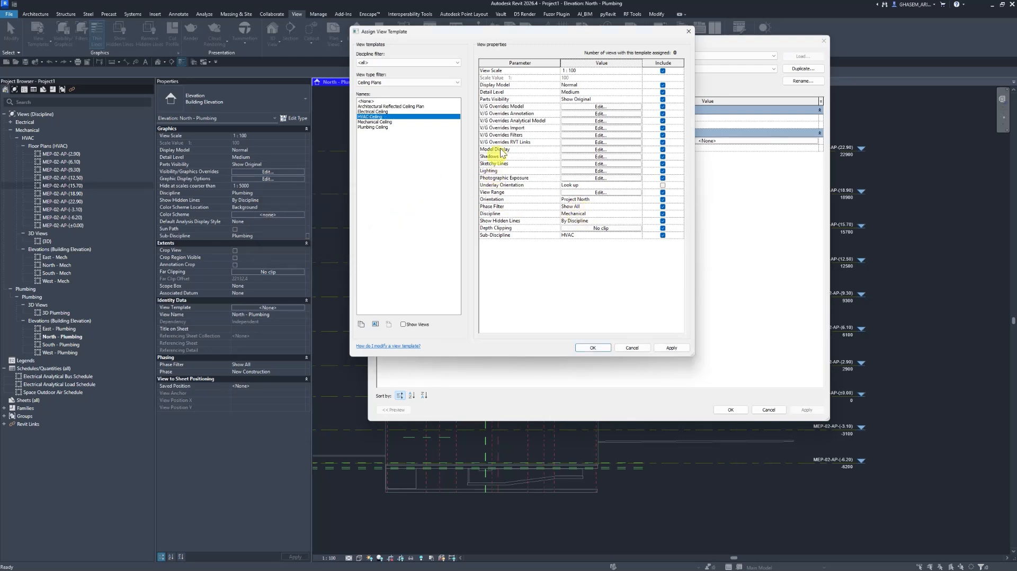
# Set the HVAC Ceiling template's detail level to Fine.
pyautogui.click(639, 93)
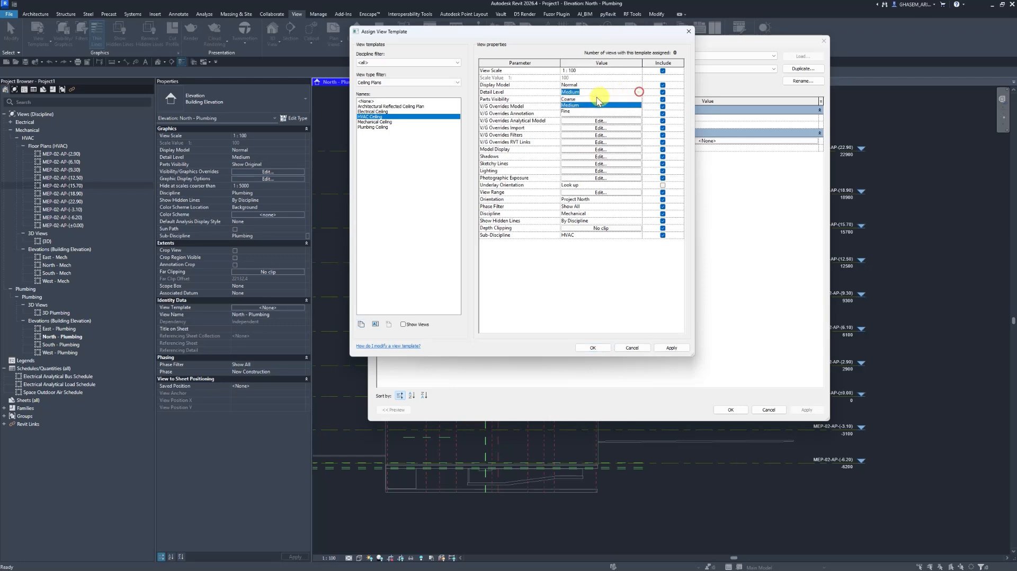
pyautogui.click(566, 111)
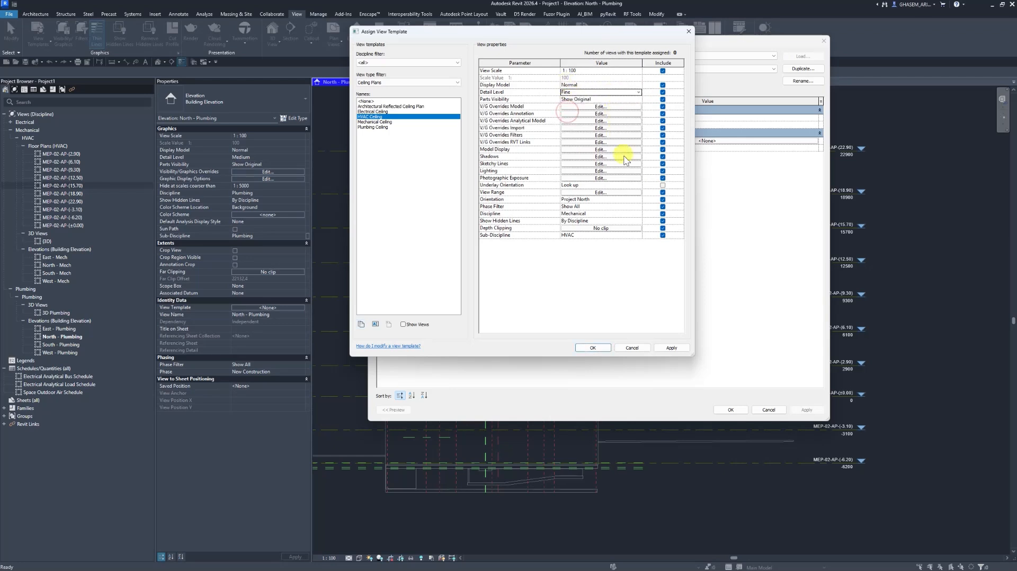
pyautogui.click(593, 222)
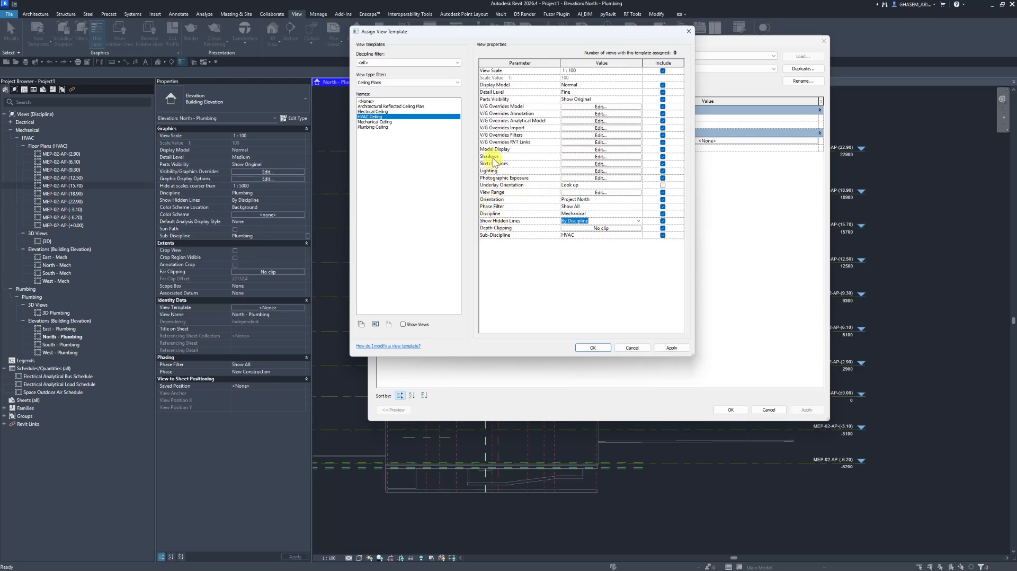
# In the HVAC Ceiling template's link overrides, set the architectural link's display and its annotation categories to Custom.
pyautogui.click(577, 141)
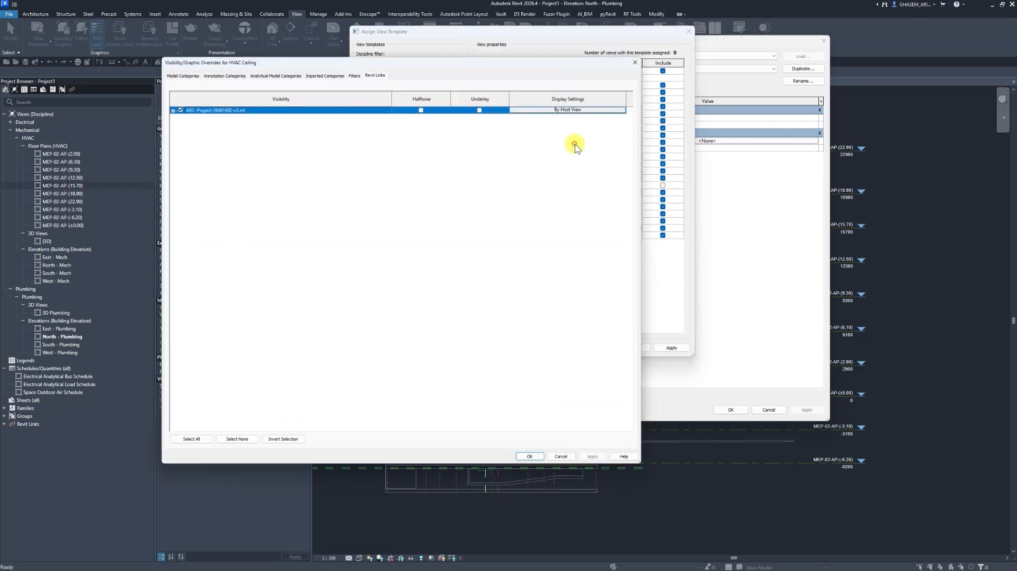
pyautogui.click(572, 106)
pyautogui.click(448, 121)
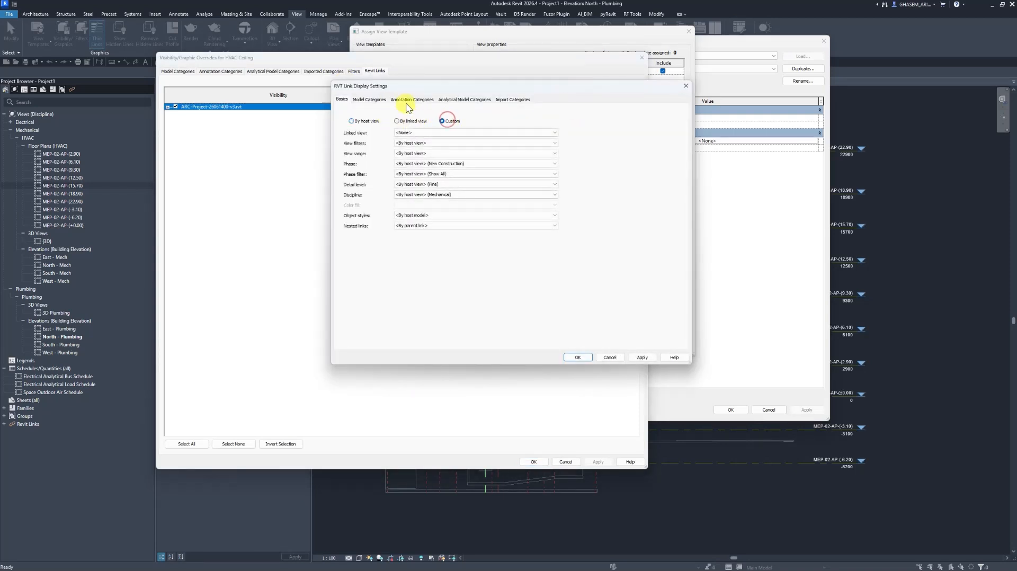
pyautogui.click(382, 99)
pyautogui.click(414, 100)
pyautogui.click(437, 113)
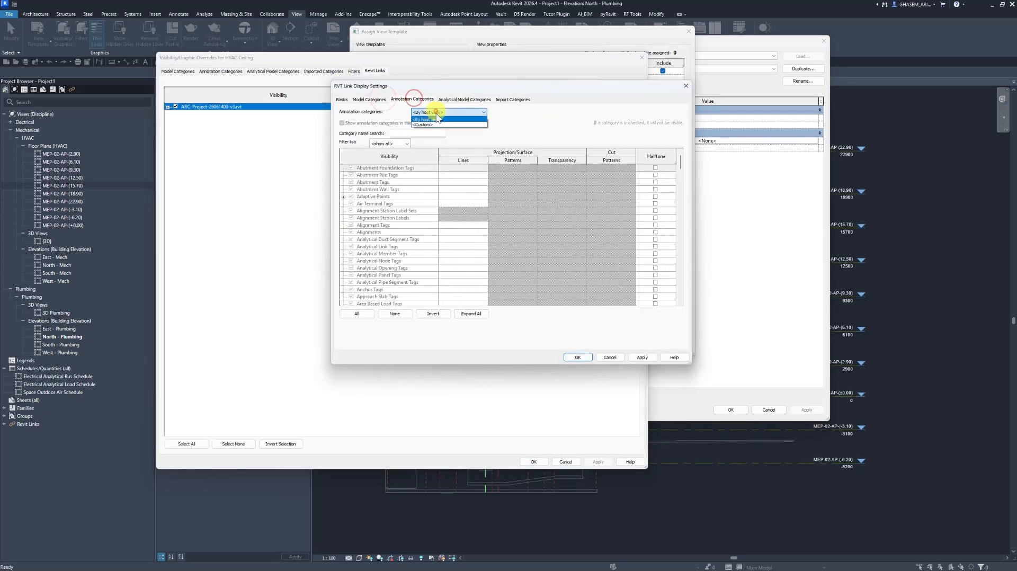
pyautogui.click(431, 125)
pyautogui.click(415, 190)
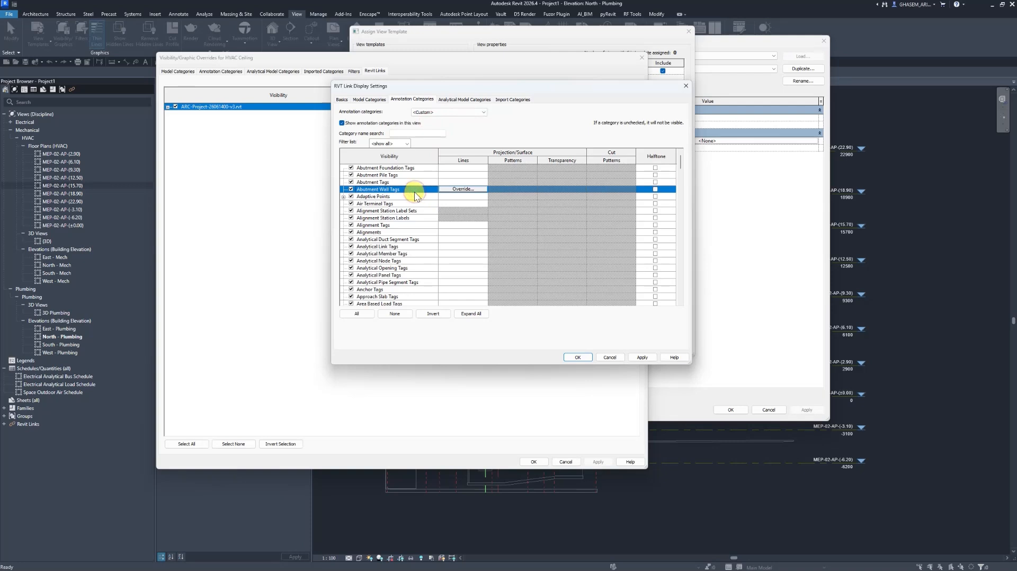
pyautogui.click(680, 162)
# Set the architectural link's model categories to Custom with Walls at Coarse detail level, and save the template's link overrides.
pyautogui.click(346, 99)
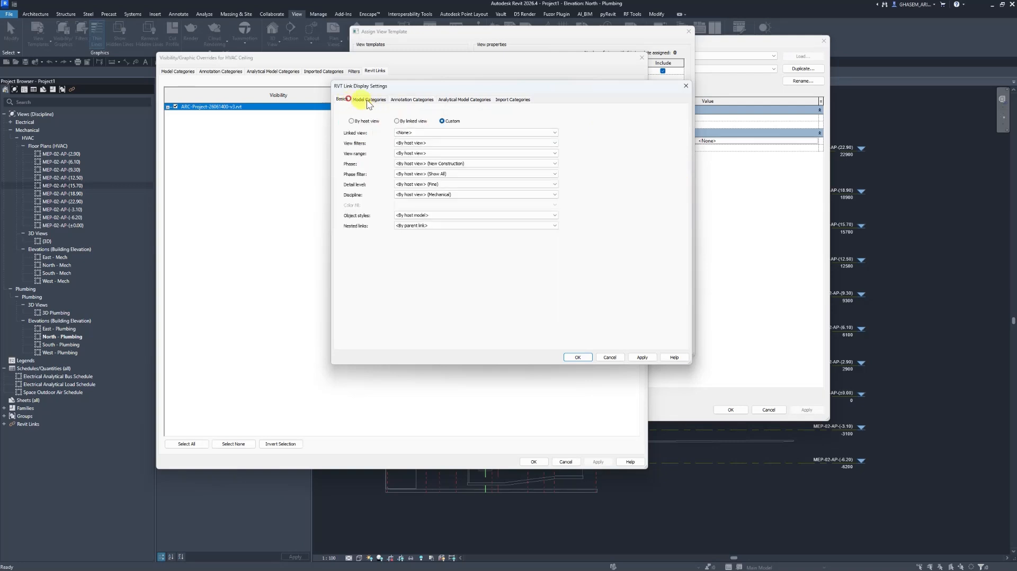
pyautogui.click(365, 99)
pyautogui.click(449, 113)
pyautogui.click(435, 125)
pyautogui.click(416, 204)
pyautogui.press('w')
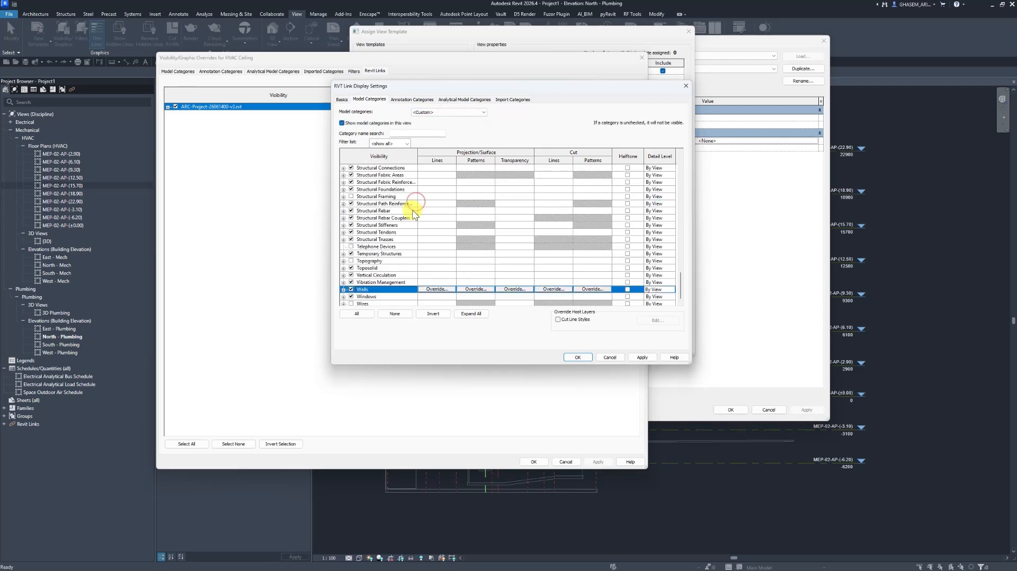
pyautogui.click(673, 289)
pyautogui.click(651, 301)
pyautogui.click(642, 358)
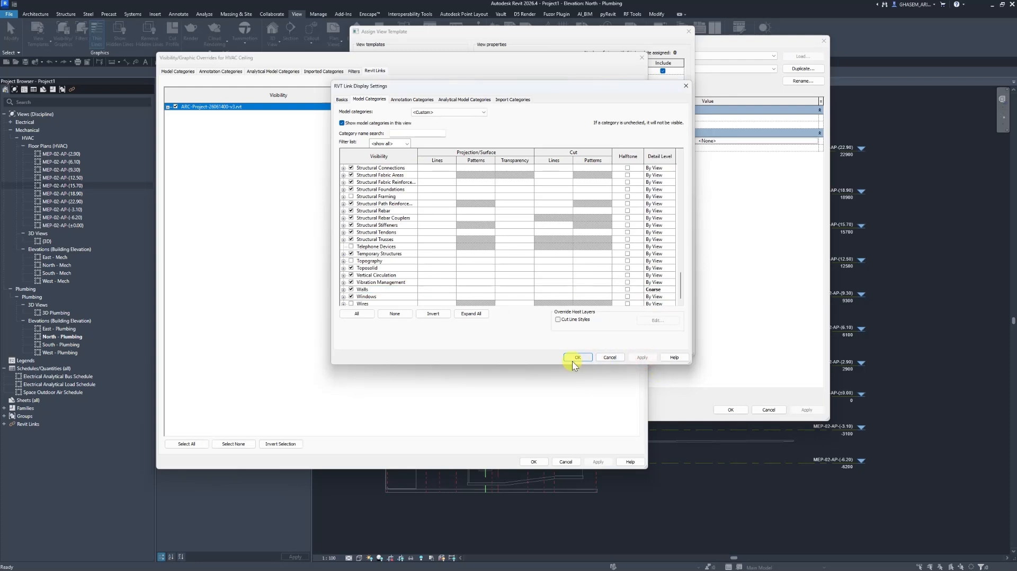
pyautogui.click(573, 360)
pyautogui.click(596, 461)
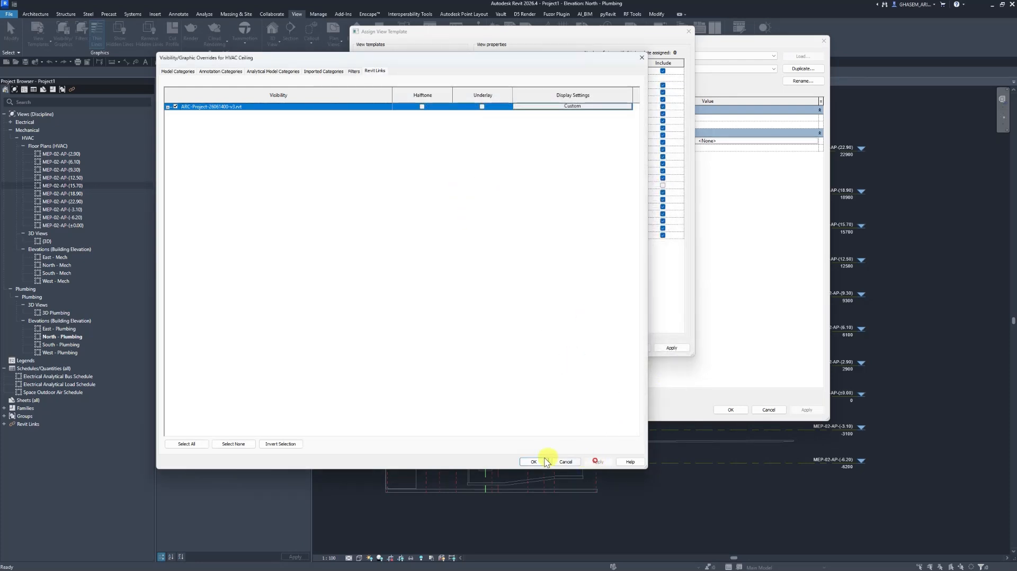
pyautogui.click(533, 461)
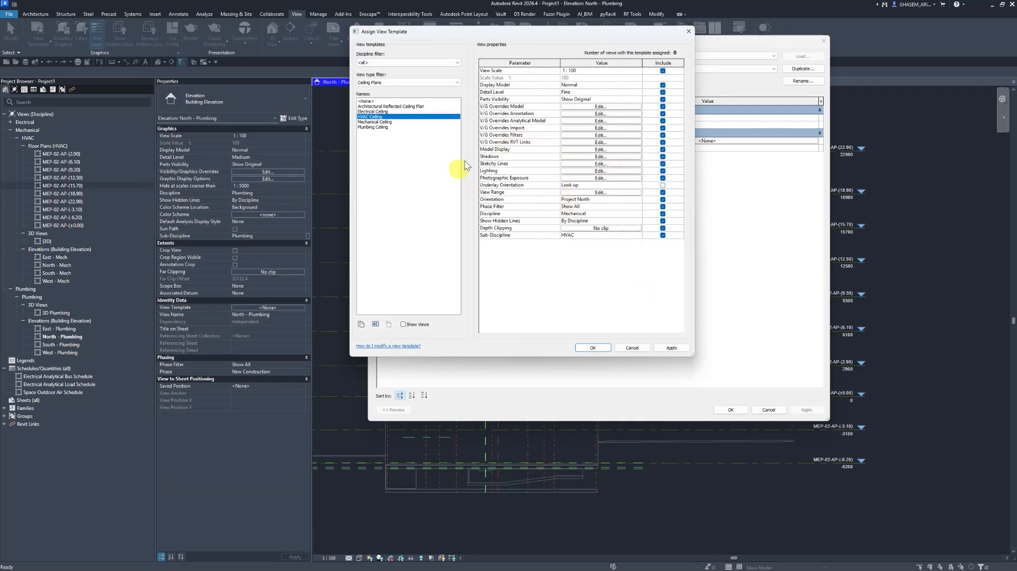
# Assign the HVAC Ceiling template to the HVAC Ceiling Plan type and create reflected ceiling plans for all listed MEP levels.
pyautogui.click(591, 348)
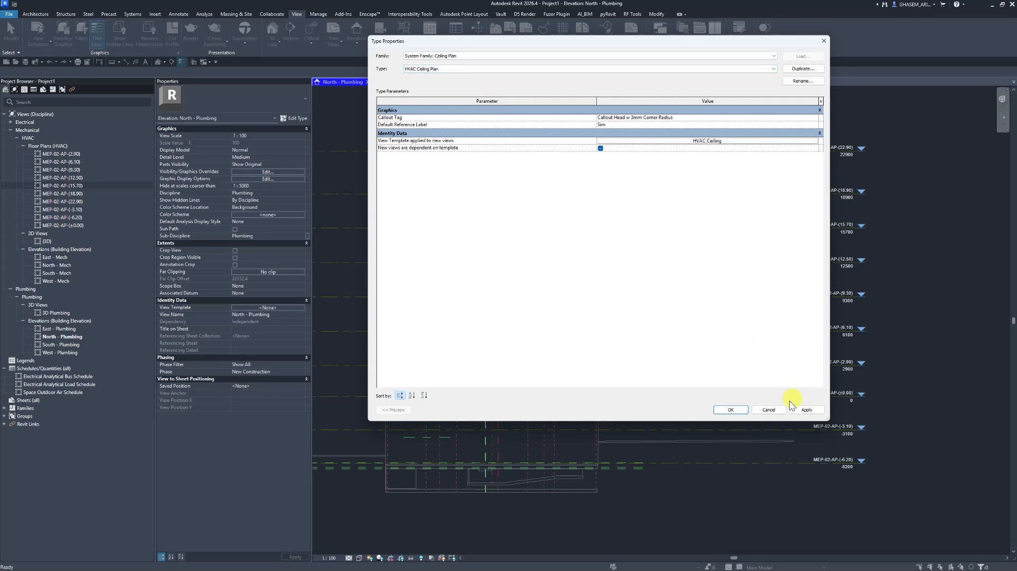
pyautogui.click(731, 410)
pyautogui.moveTo(607, 147); pyautogui.dragTo(614, 194)
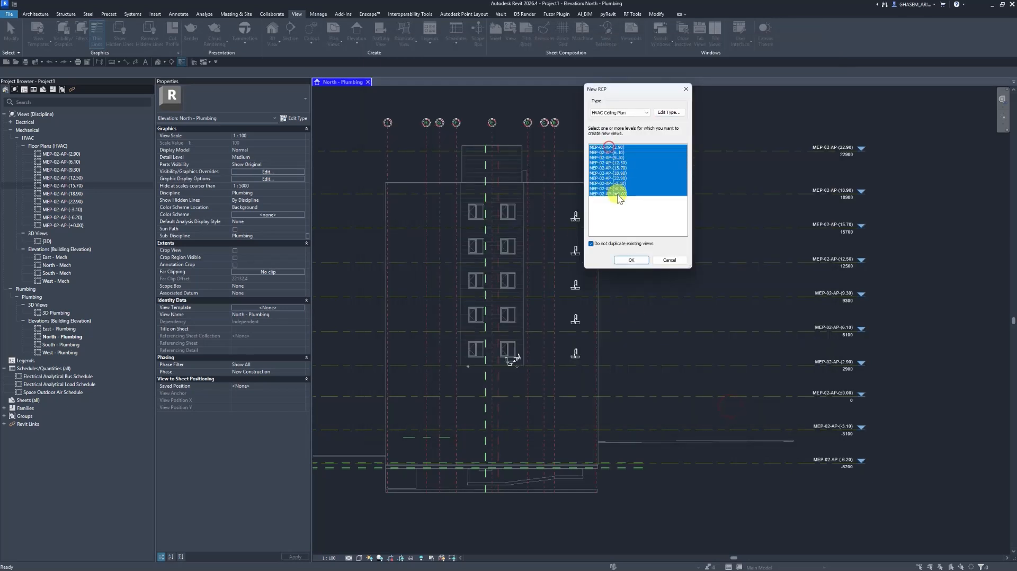
pyautogui.click(633, 261)
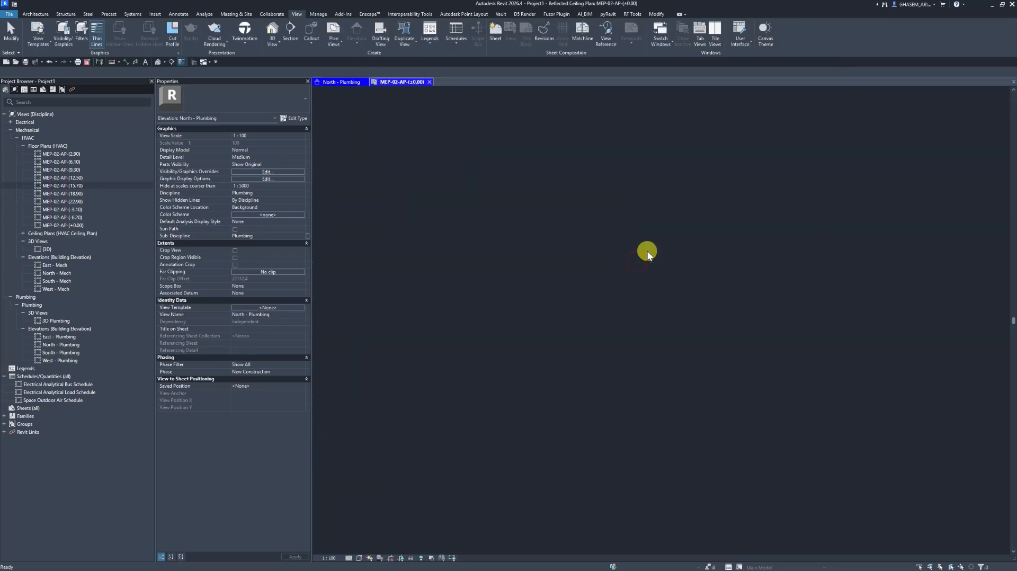
# Open the MEP-02-AP-(12.50) and MEP-02-AP-(18.90) HVAC ceiling plans and examine how the linked model is displayed.
pyautogui.click(23, 233)
pyautogui.doubleClick(70, 265)
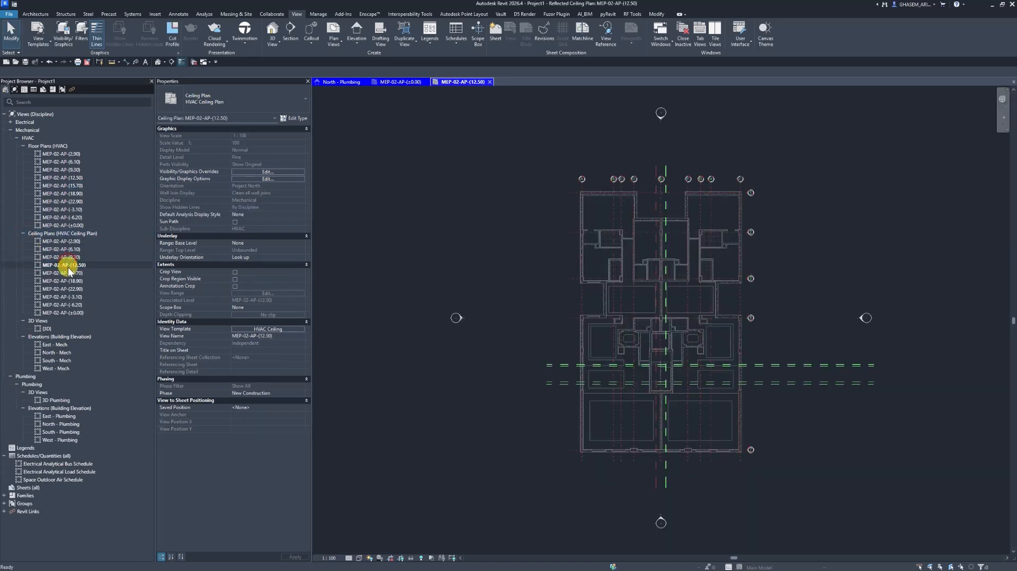
pyautogui.scroll(5, 565, 402)
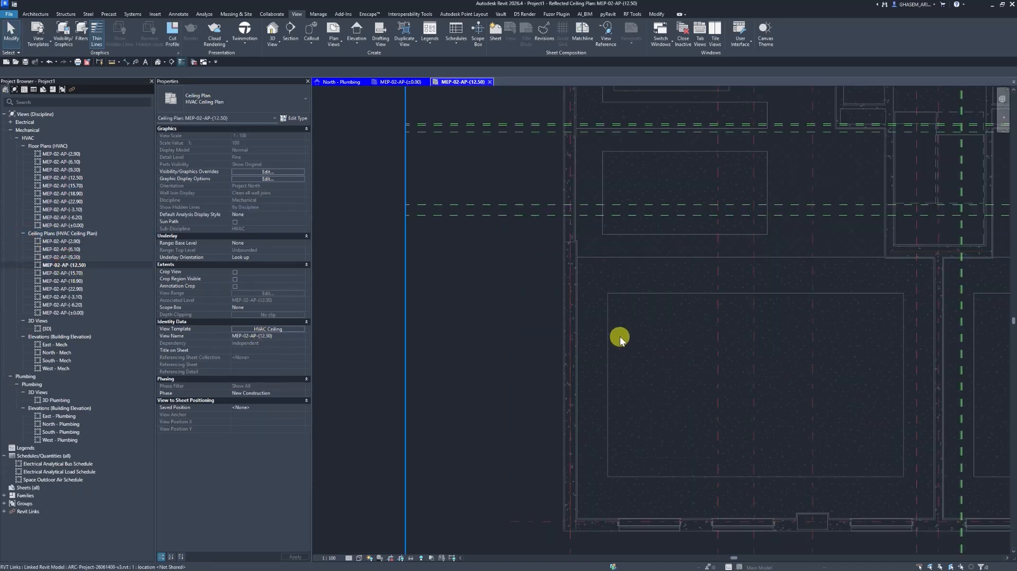
pyautogui.doubleClick(70, 280)
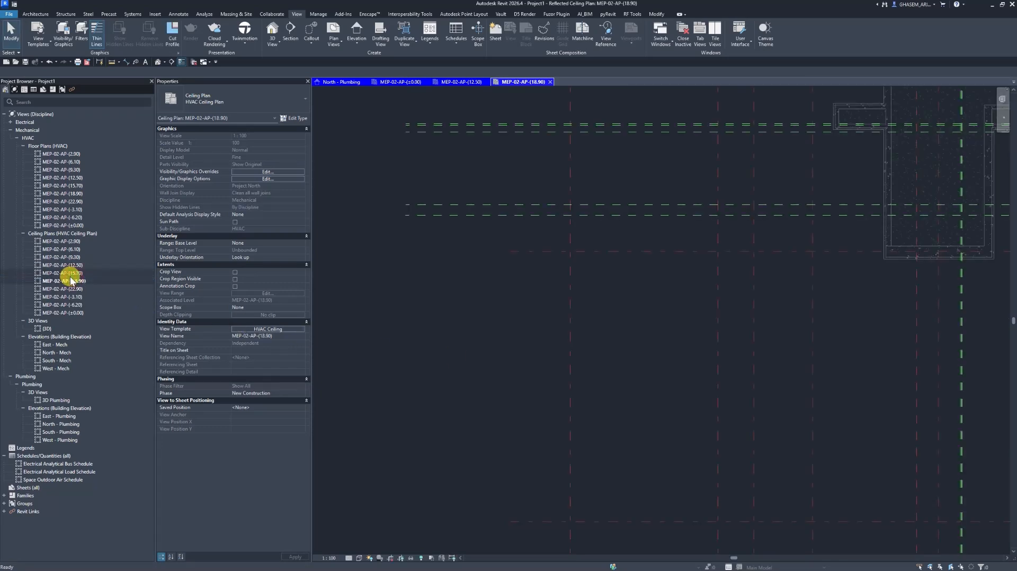
# Open the default 3D view and set the architectural link's display settings to Custom in its visibility overrides.
pyautogui.click(156, 62)
pyautogui.click(541, 334)
pyautogui.click(431, 188)
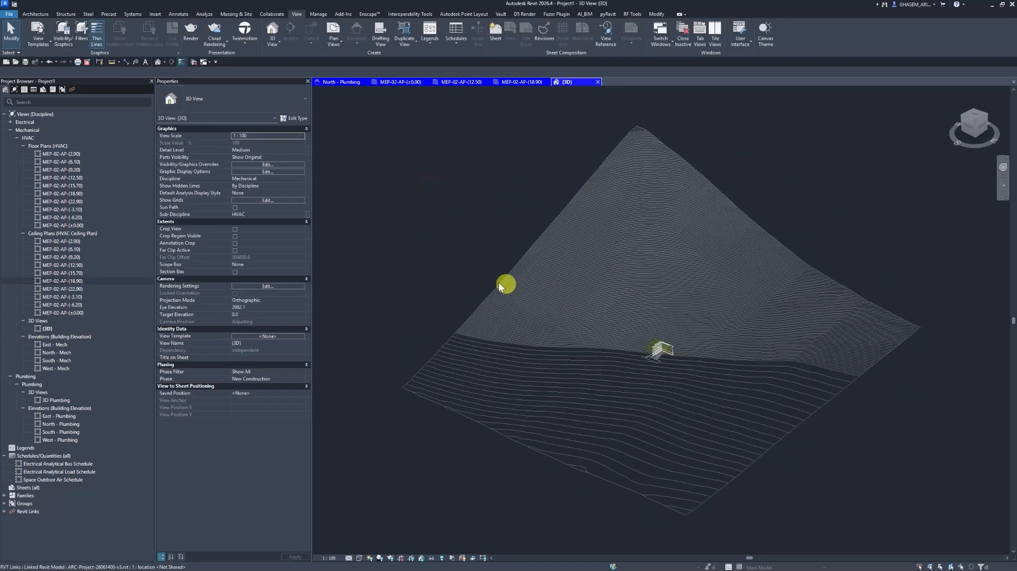
pyautogui.click(282, 165)
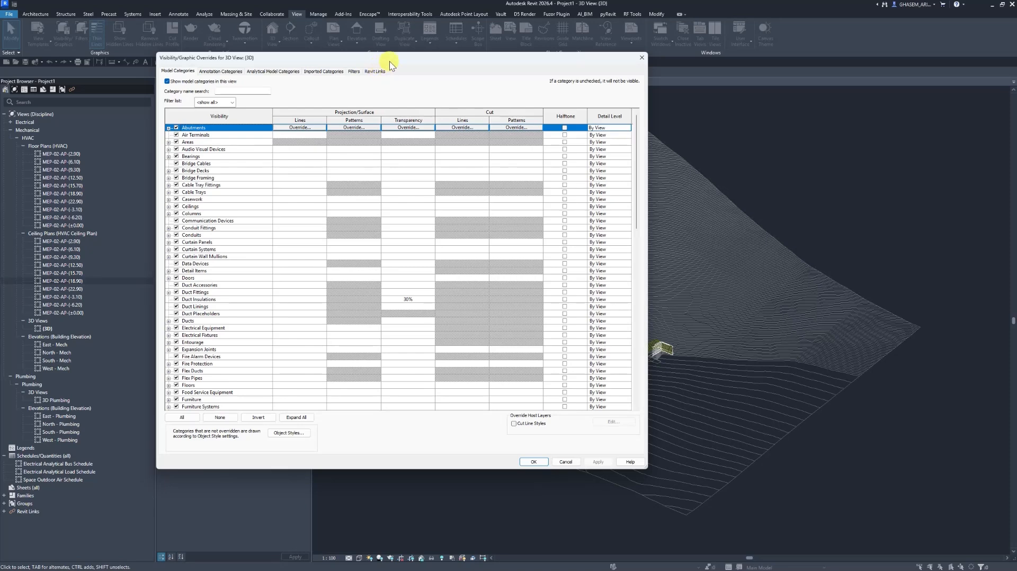
pyautogui.moveTo(390, 60); pyautogui.dragTo(395, 58)
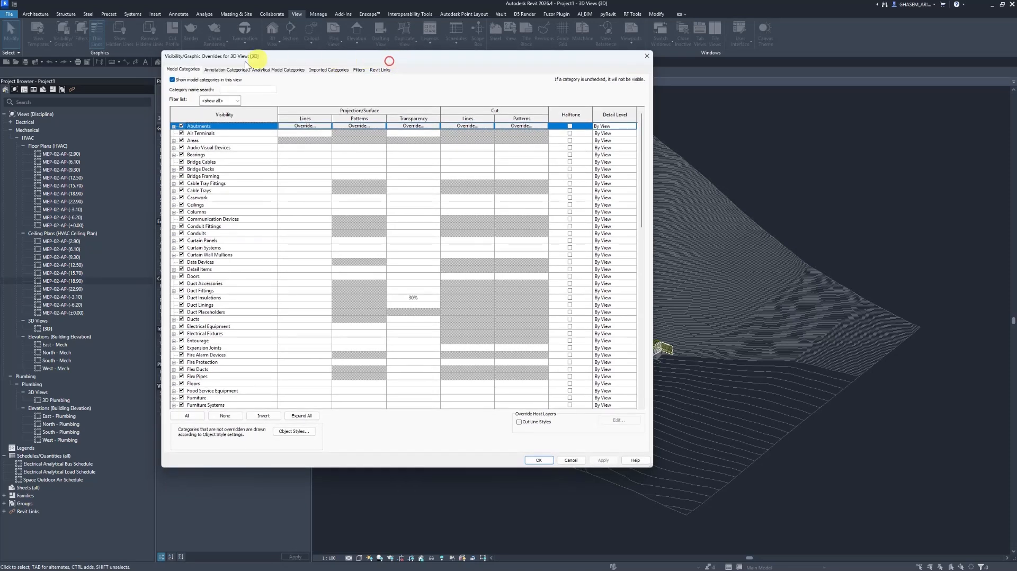
pyautogui.click(376, 70)
pyautogui.click(574, 105)
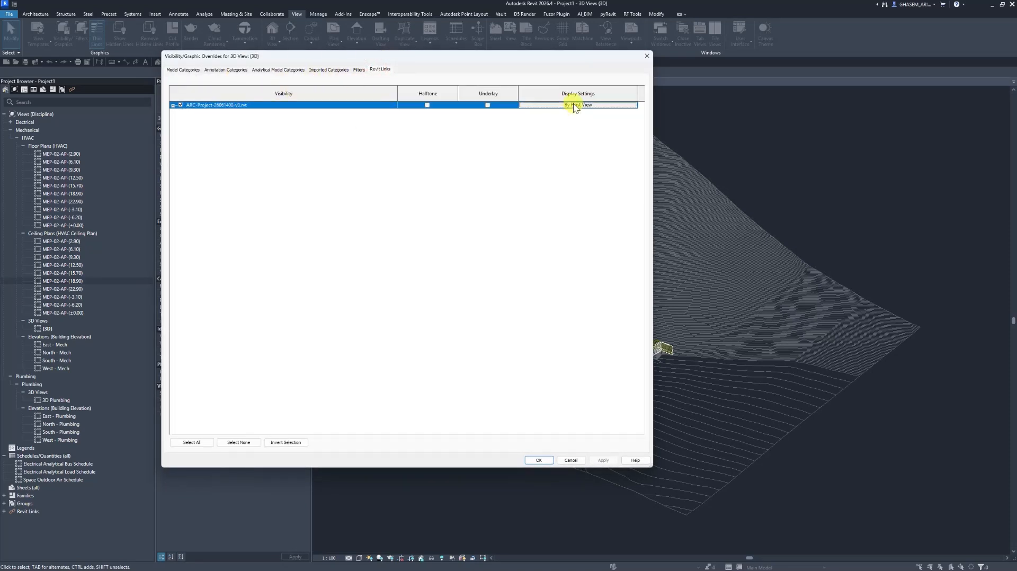
pyautogui.click(574, 105)
pyautogui.click(455, 121)
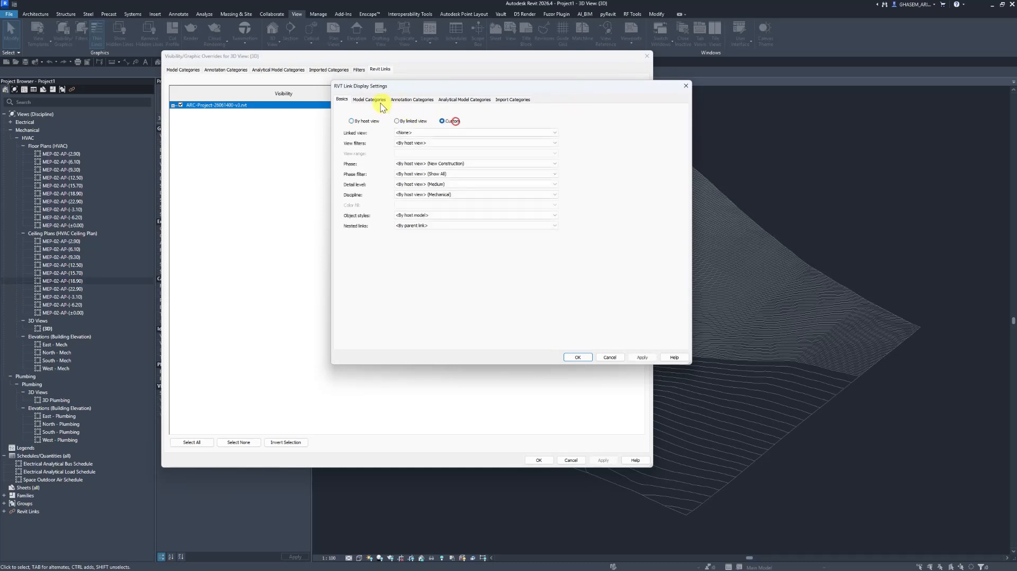
# Set the link's model categories to Custom in the 3D view and hide its Topography and Toposolid categories.
pyautogui.click(381, 102)
pyautogui.click(418, 112)
pyautogui.click(436, 123)
pyautogui.click(425, 134)
pyautogui.write('top')
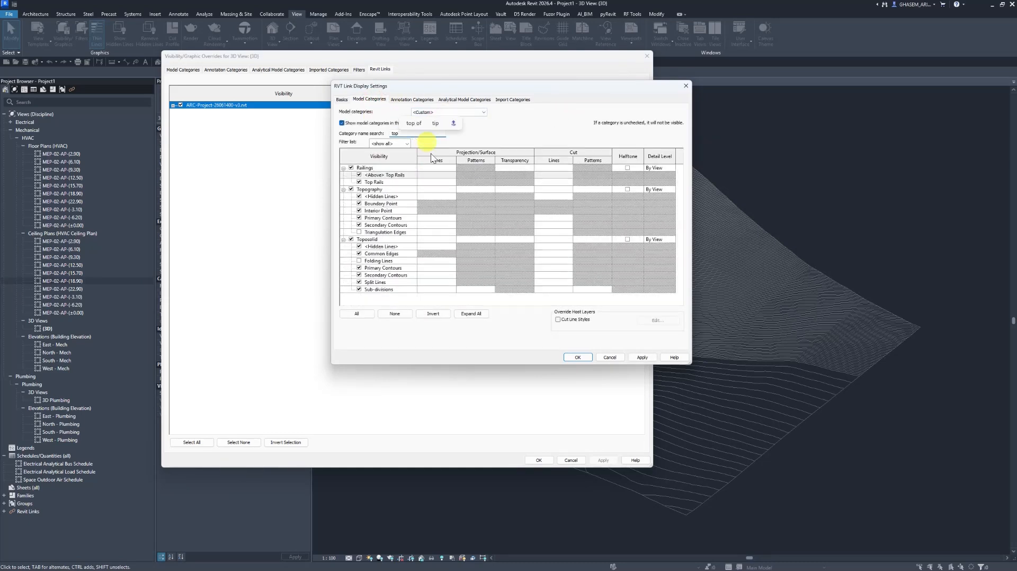
pyautogui.click(351, 190)
pyautogui.click(351, 240)
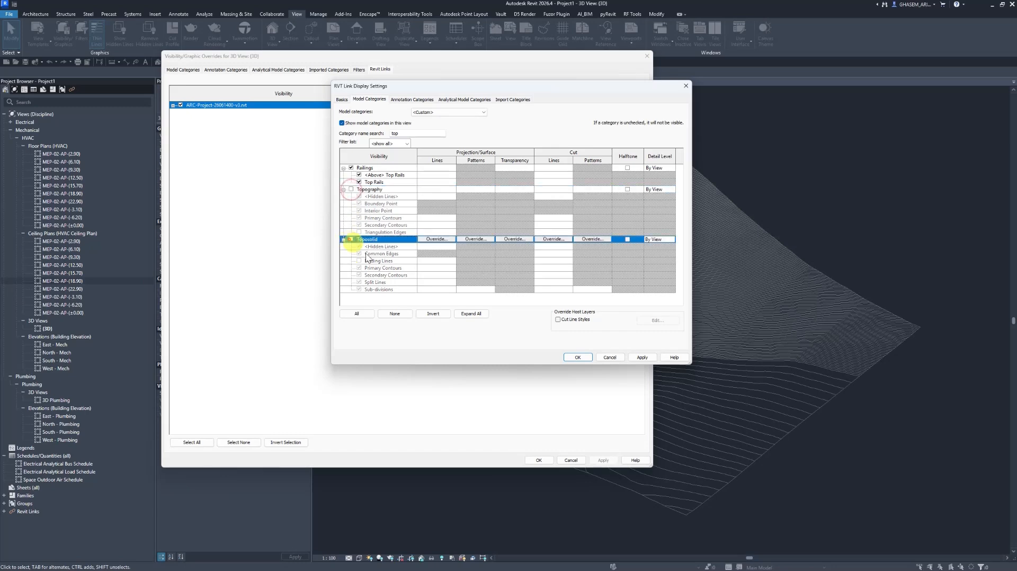
pyautogui.click(580, 357)
pyautogui.click(602, 459)
pyautogui.click(538, 460)
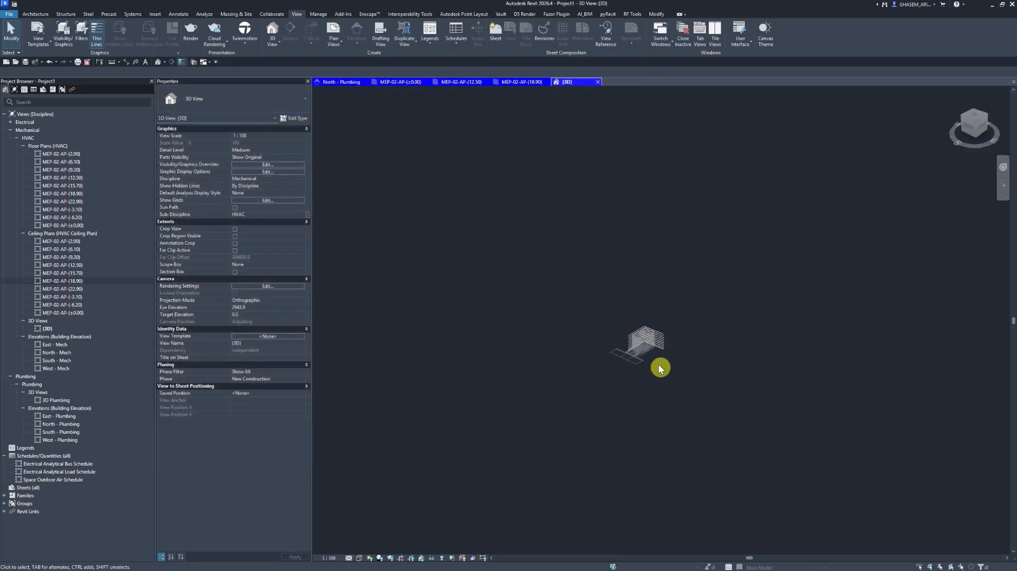
# Examine the linked building and its levels from several angles in the 3D view.
pyautogui.scroll(5, 636, 354)
pyautogui.scroll(-3, 704, 382)
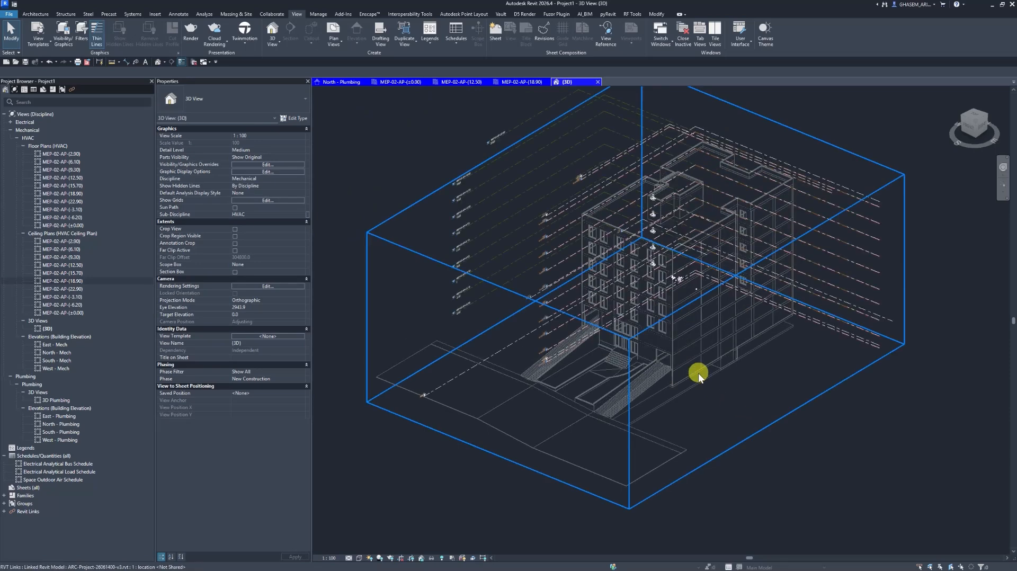
pyautogui.scroll(5, 708, 401)
pyautogui.scroll(3, 667, 326)
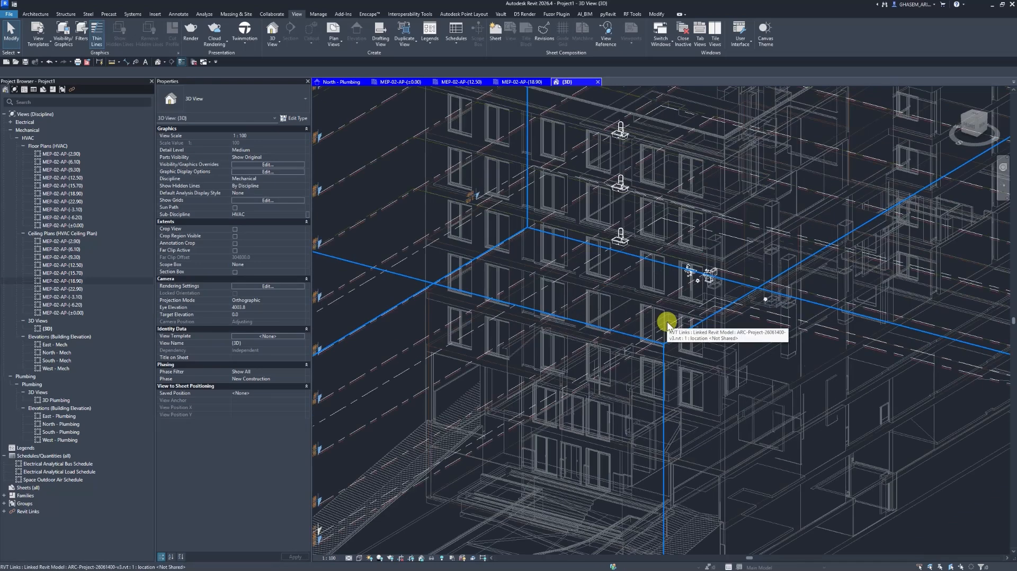
pyautogui.scroll(-5, 656, 312)
pyautogui.keyDown('shift'); pyautogui.moveTo(663, 347); pyautogui.dragTo(849, 325, button='middle'); pyautogui.keyUp('shift')
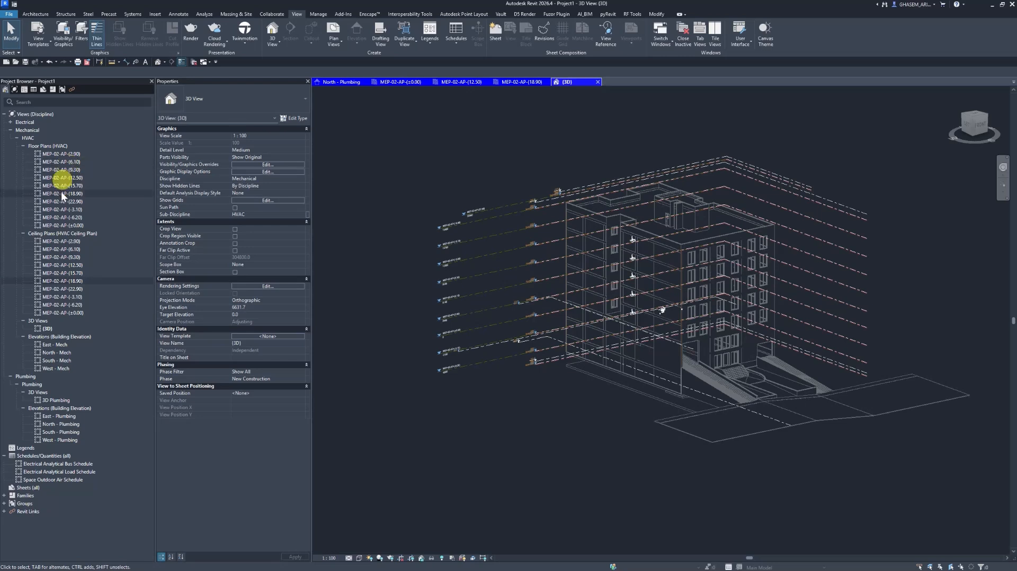
# Open the MEP-02-AP-(6.10) HVAC ceiling plan and bring up the MEP systems modelling tools.
pyautogui.doubleClick(63, 250)
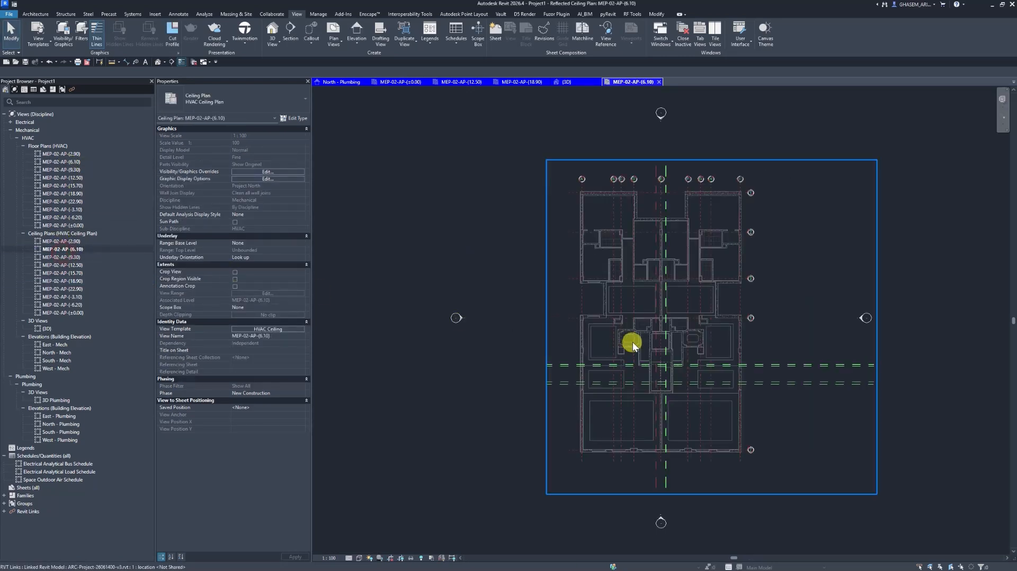
pyautogui.moveTo(731, 293); pyautogui.dragTo(731, 285, button='middle')
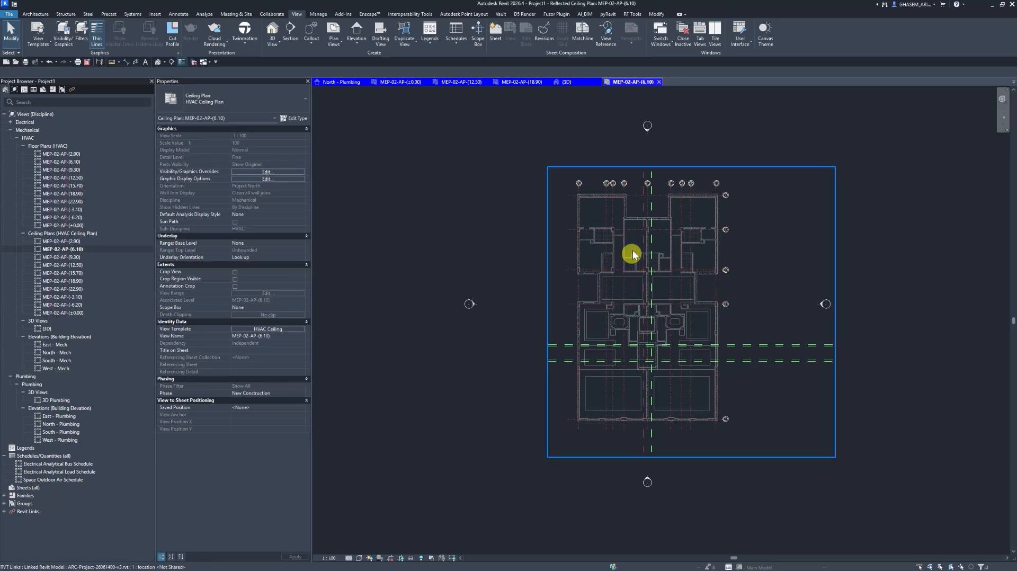
pyautogui.click(133, 14)
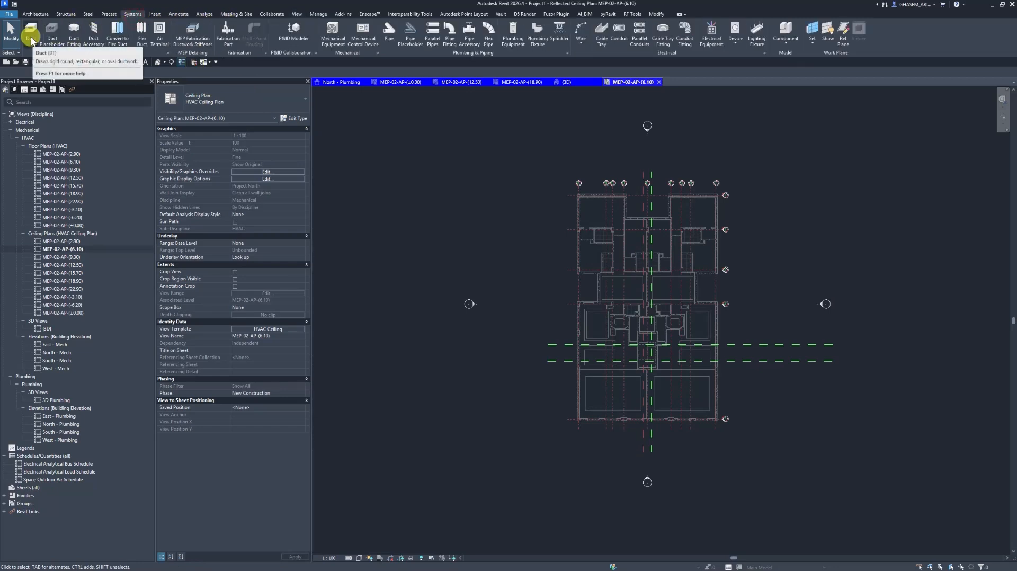